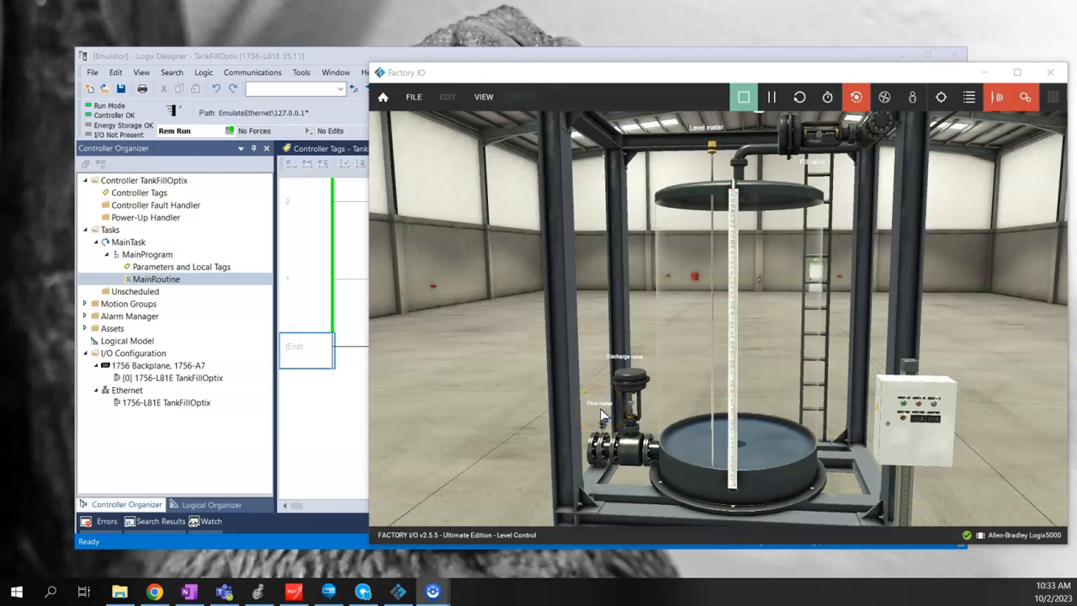
Step: Switch to Logix Designer and open the TankFillOptix controller tags
click(336, 54)
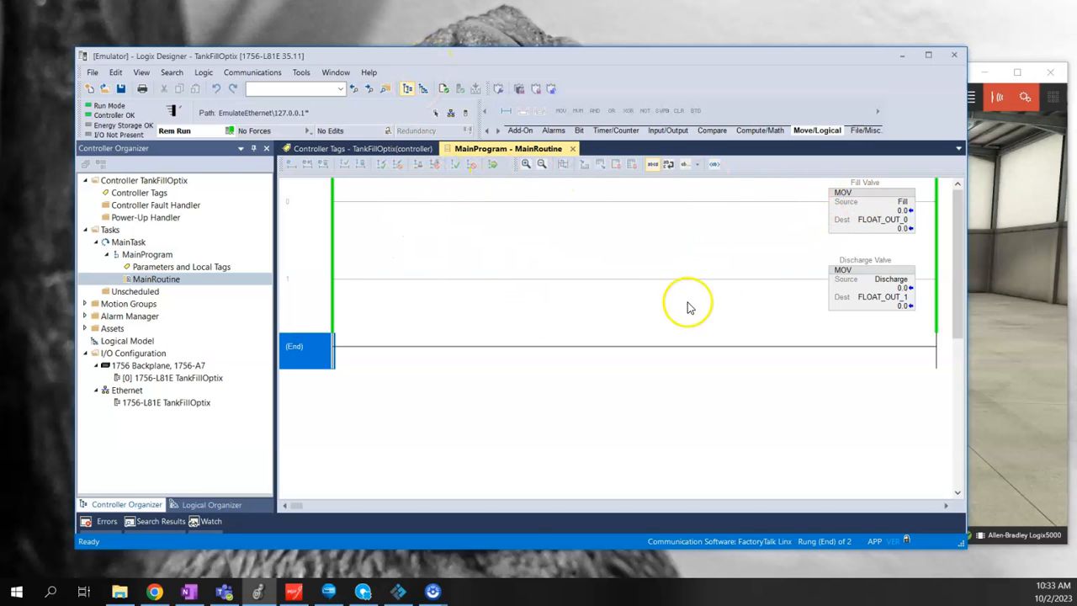
click(140, 194)
double_click(141, 196)
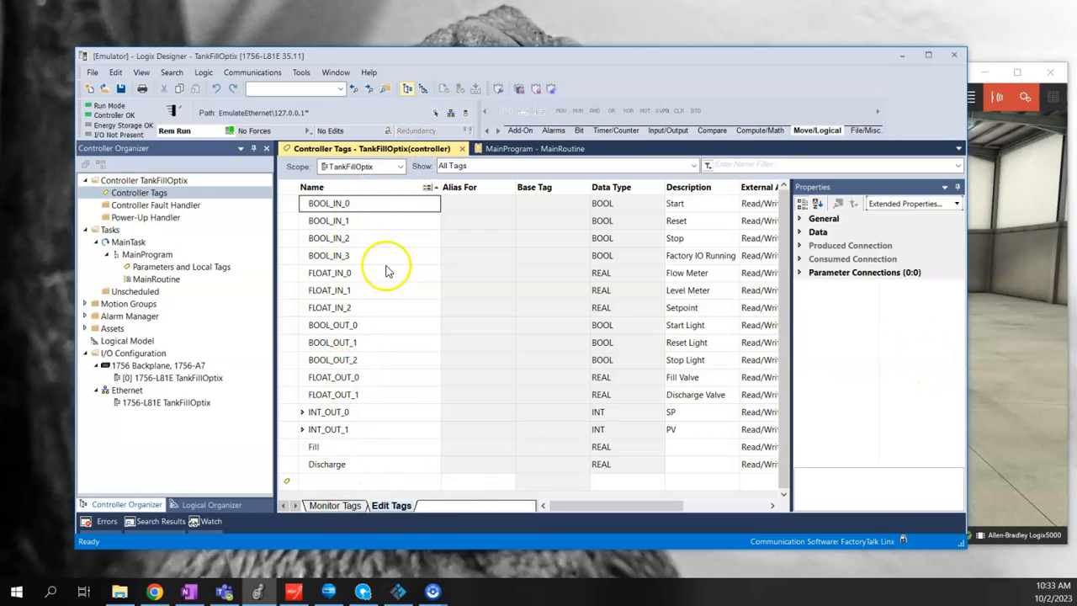
Step: Examine the STEMCPU emulator's IP address in FactoryTalk Logix Echo Dashboard, and bring the Factory IO tank scene to the front
click(329, 592)
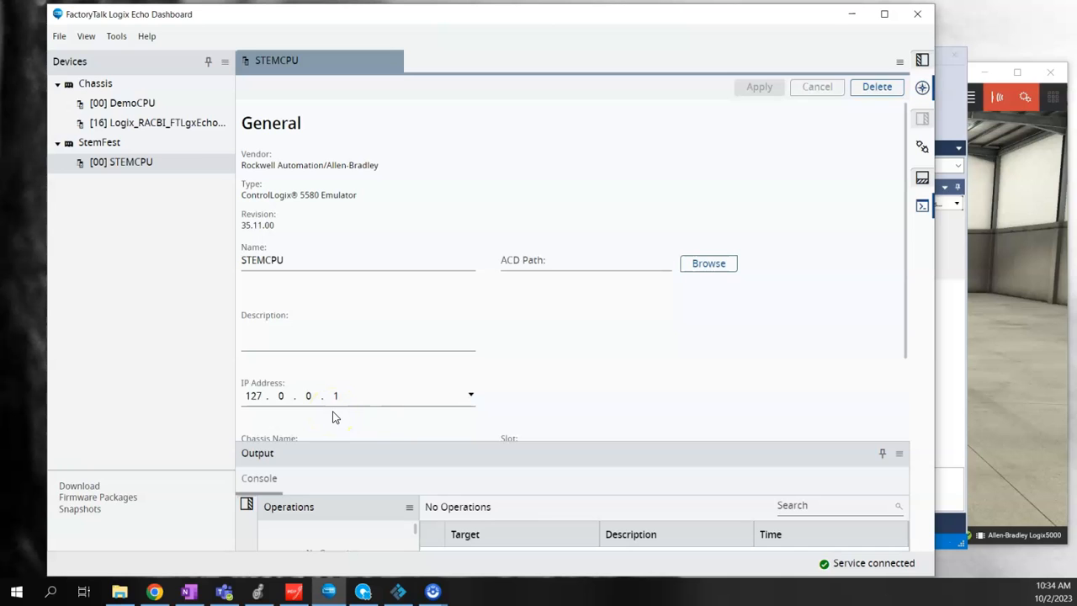
click(850, 15)
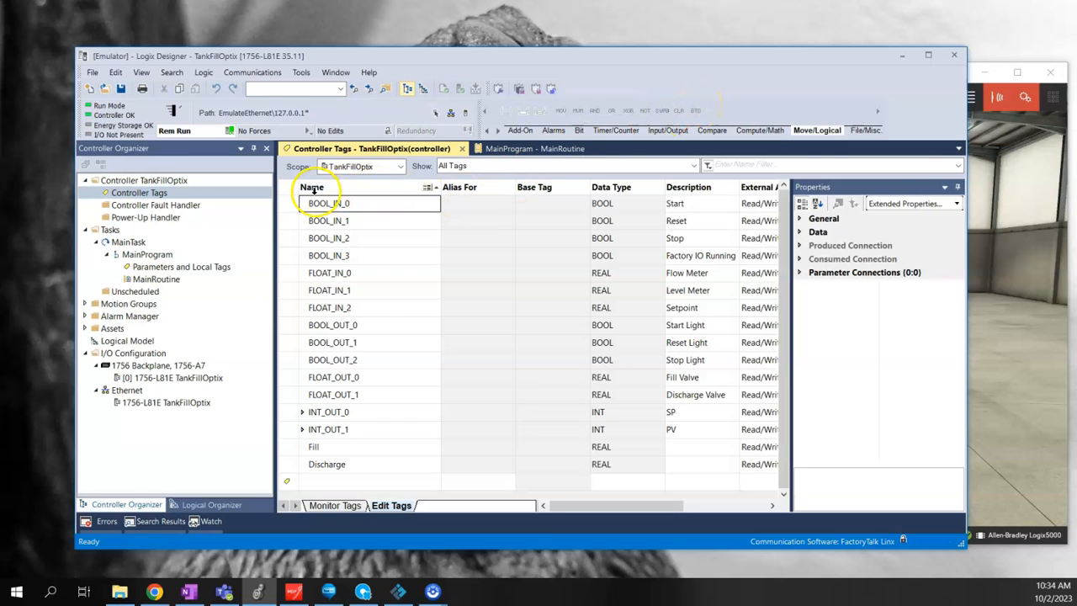
click(1028, 225)
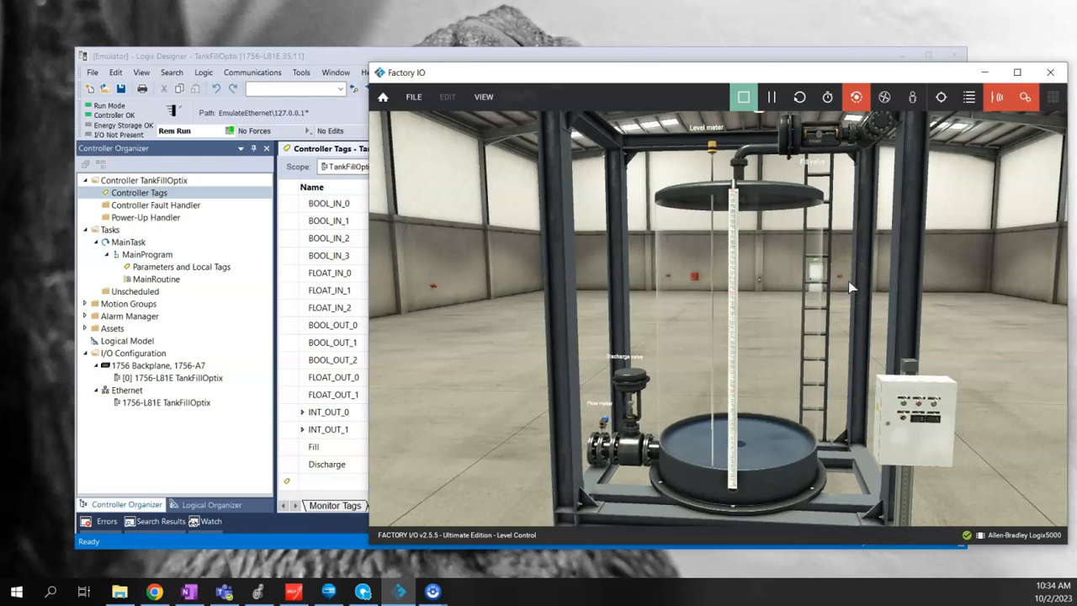
Step: Switch to FactoryTalk Optix Studio and examine the TankFill project's folders and the main window's properties
click(363, 592)
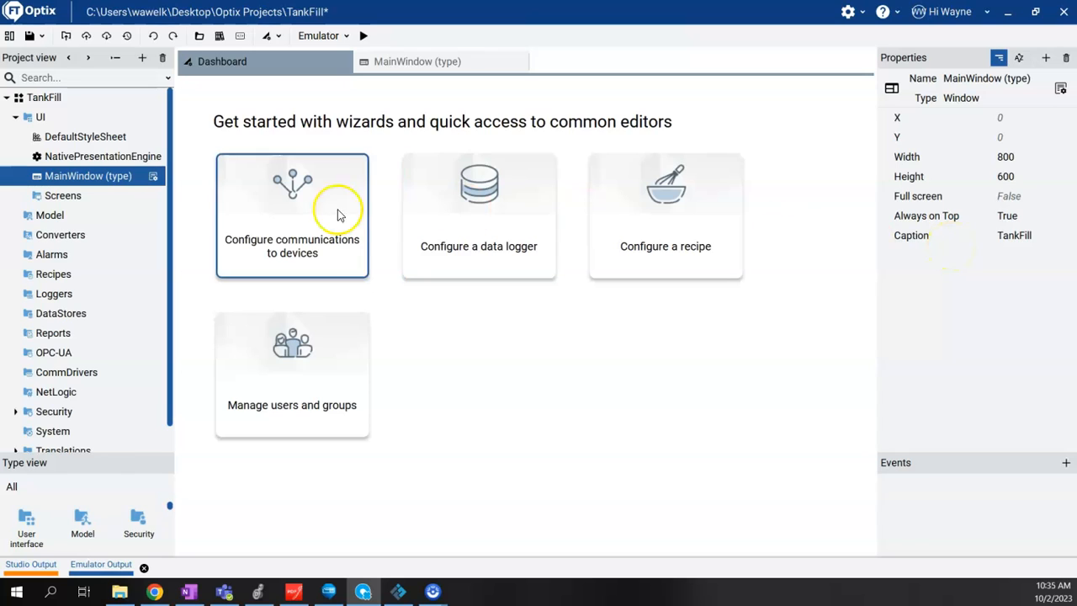
click(57, 252)
click(61, 235)
click(51, 215)
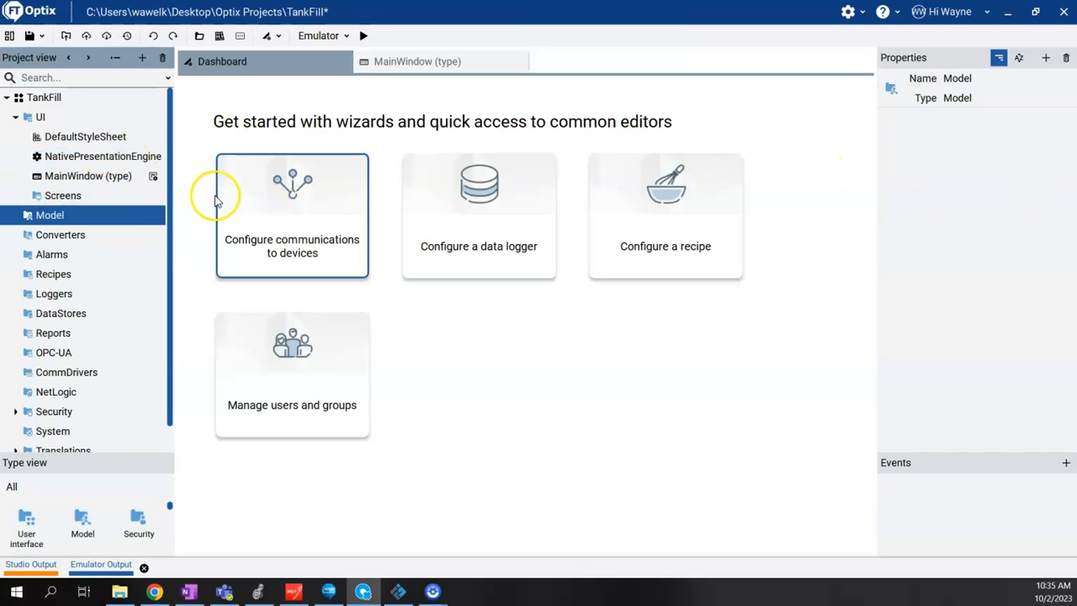
click(67, 176)
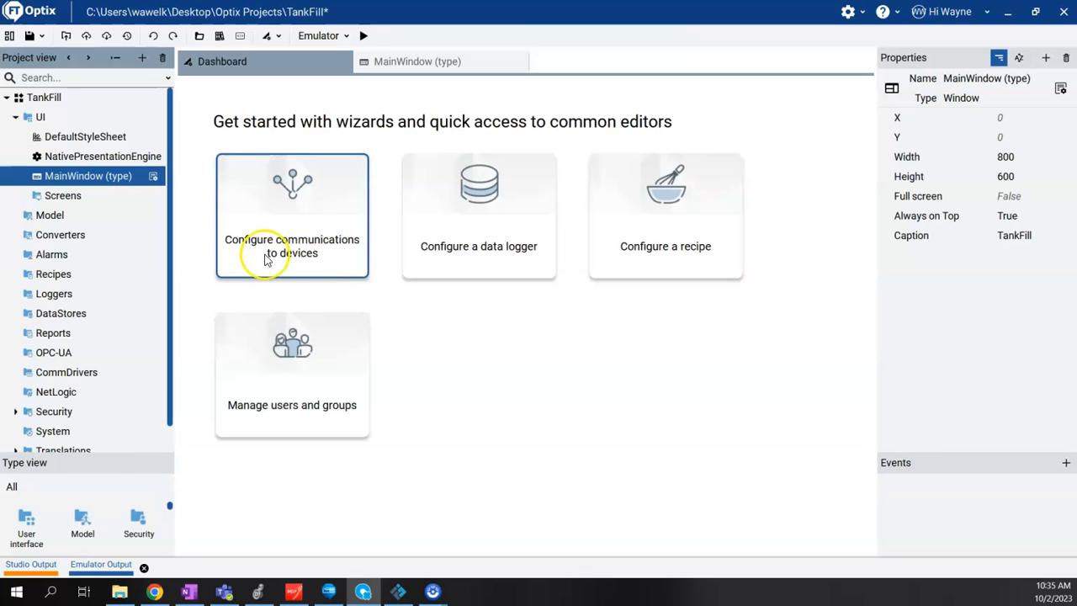
scroll(84, 327, down, 1)
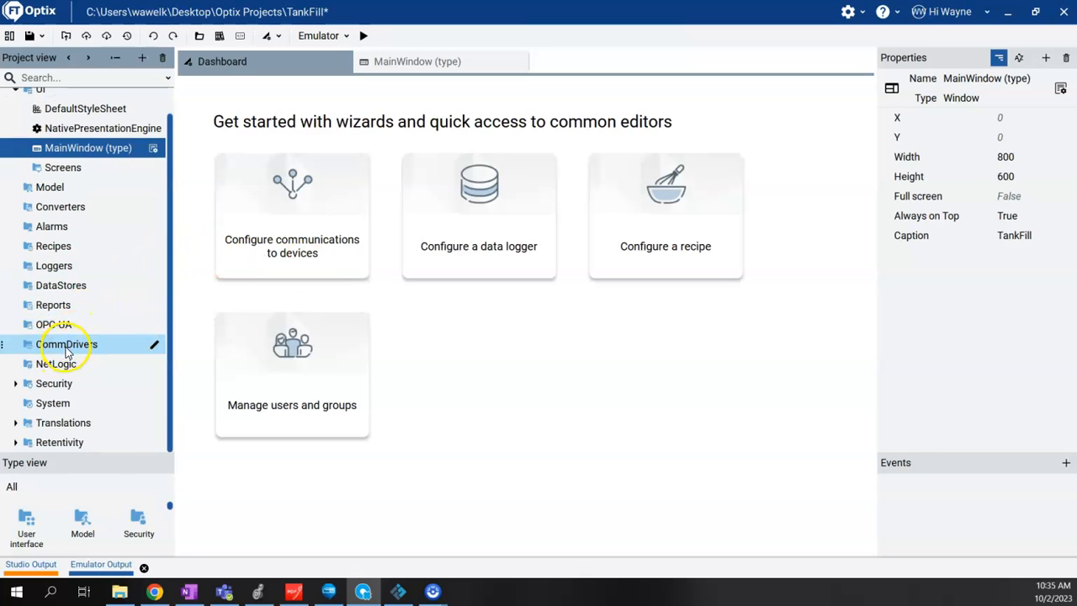
right_click(73, 347)
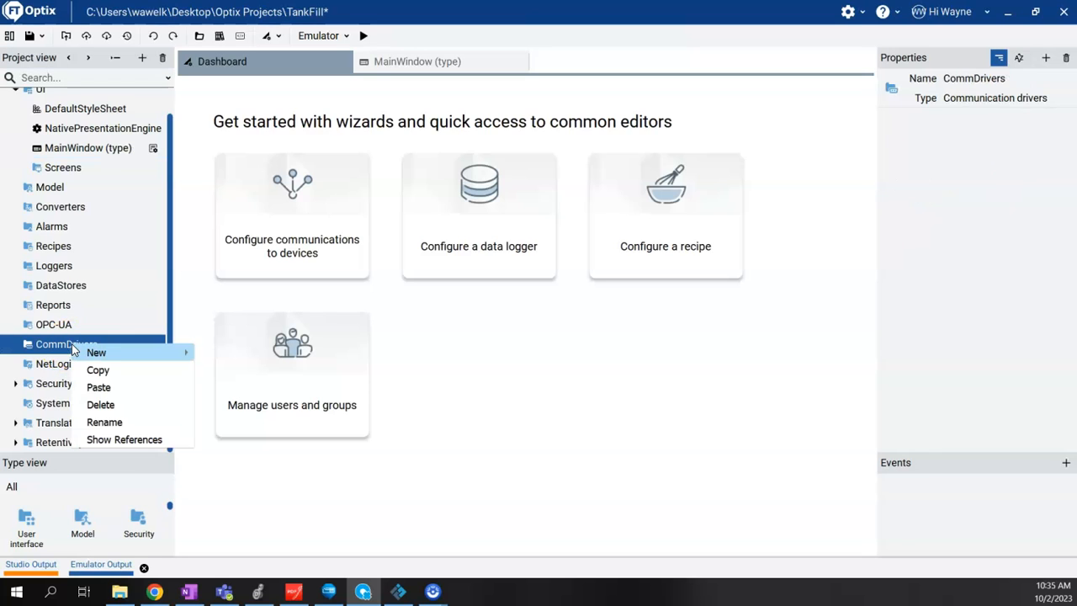
mouse_move(98, 354)
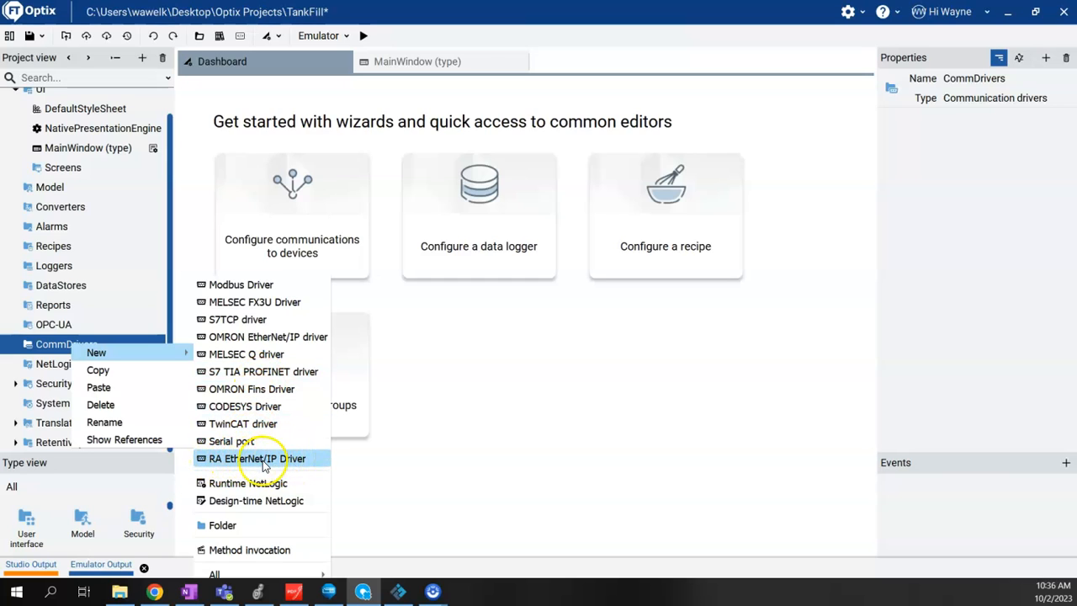
click(454, 429)
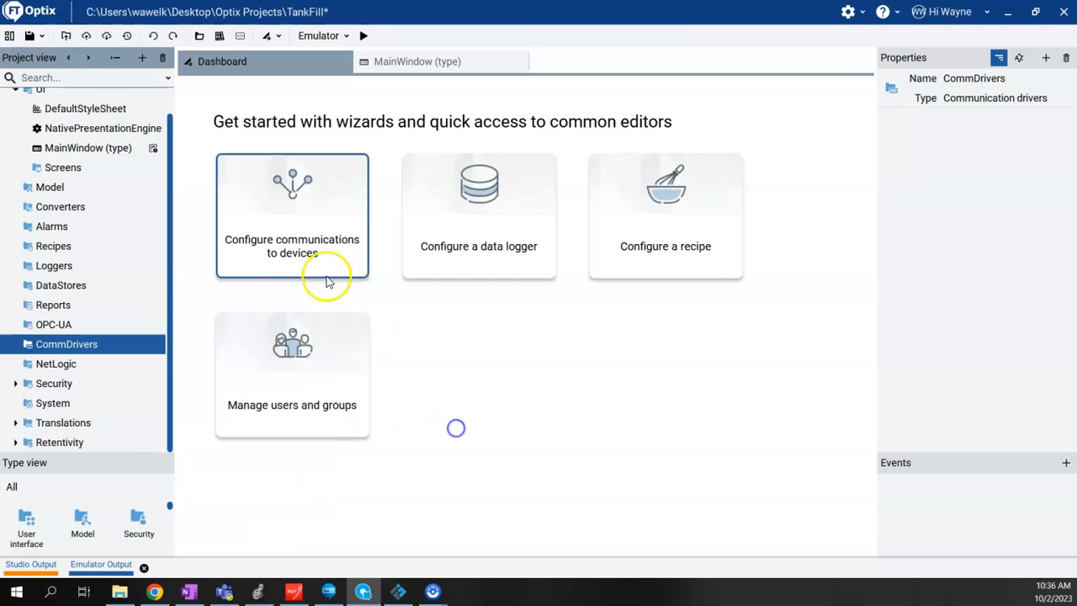
Step: Create a new RA EtherNet/IP station with the device communications wizard and set its route to 127.0.0.1
click(277, 244)
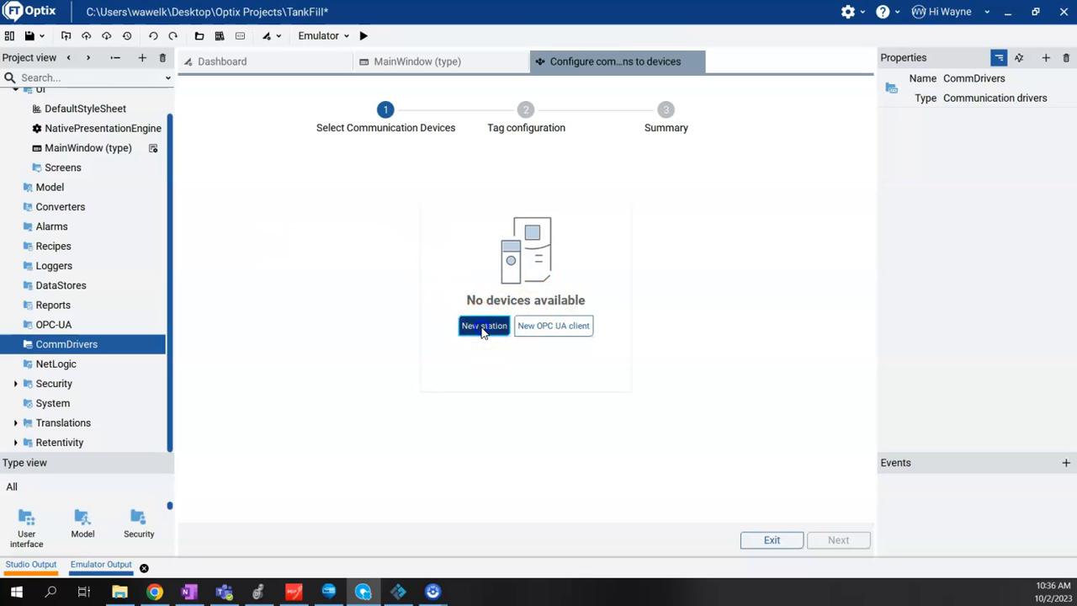
click(482, 328)
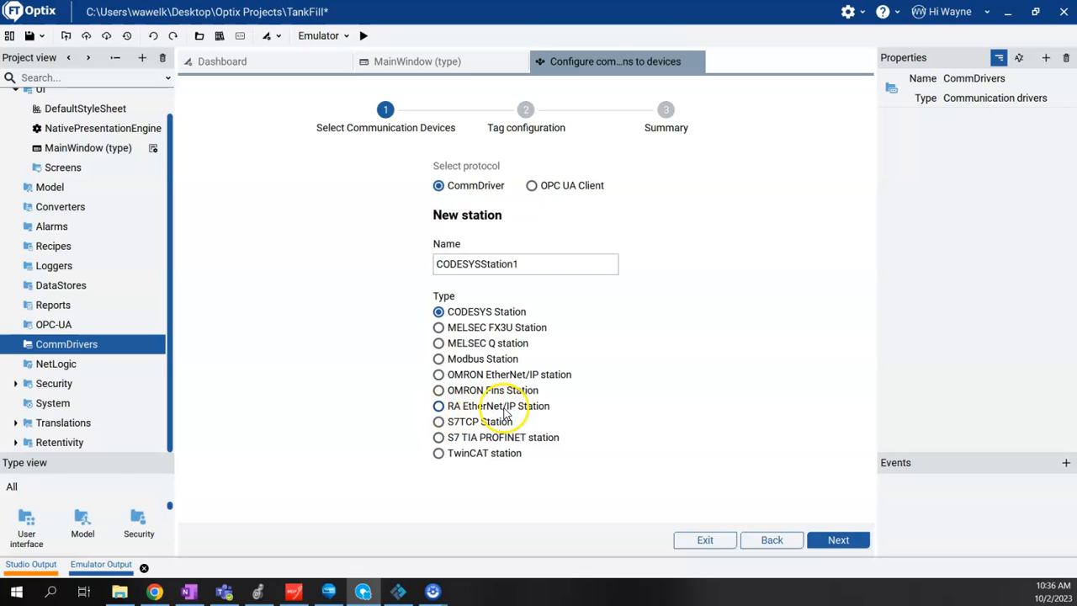
click(438, 406)
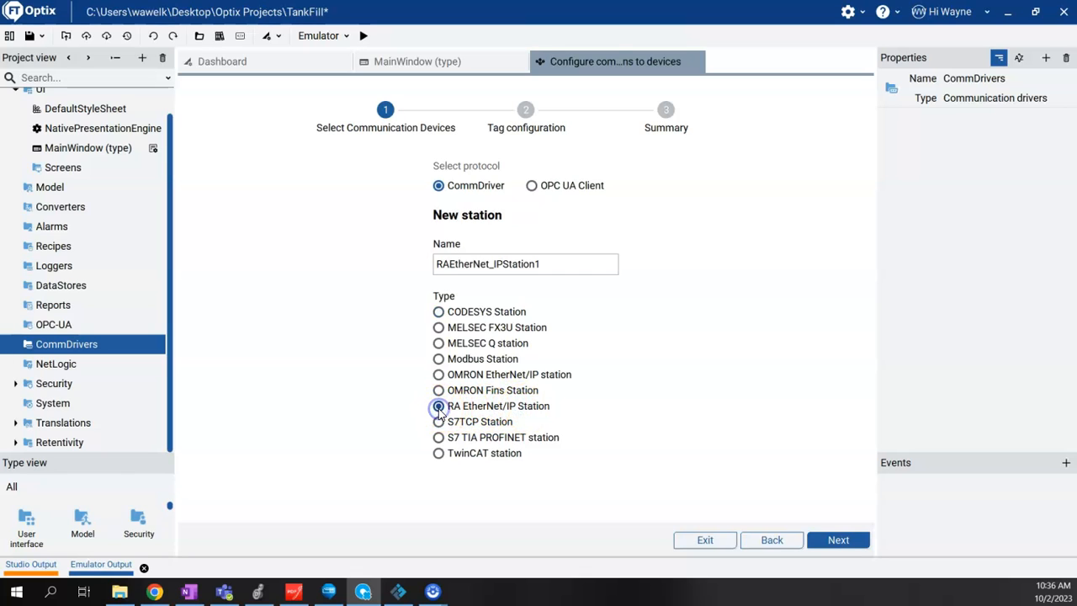
click(833, 540)
click(466, 259)
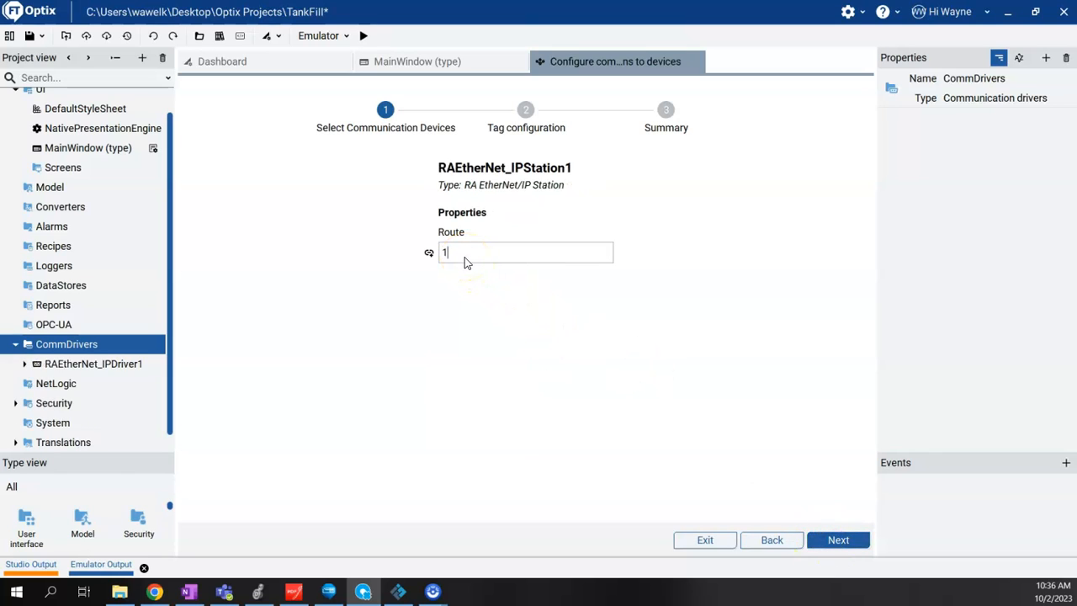
text(127.0.0.1)
click(838, 543)
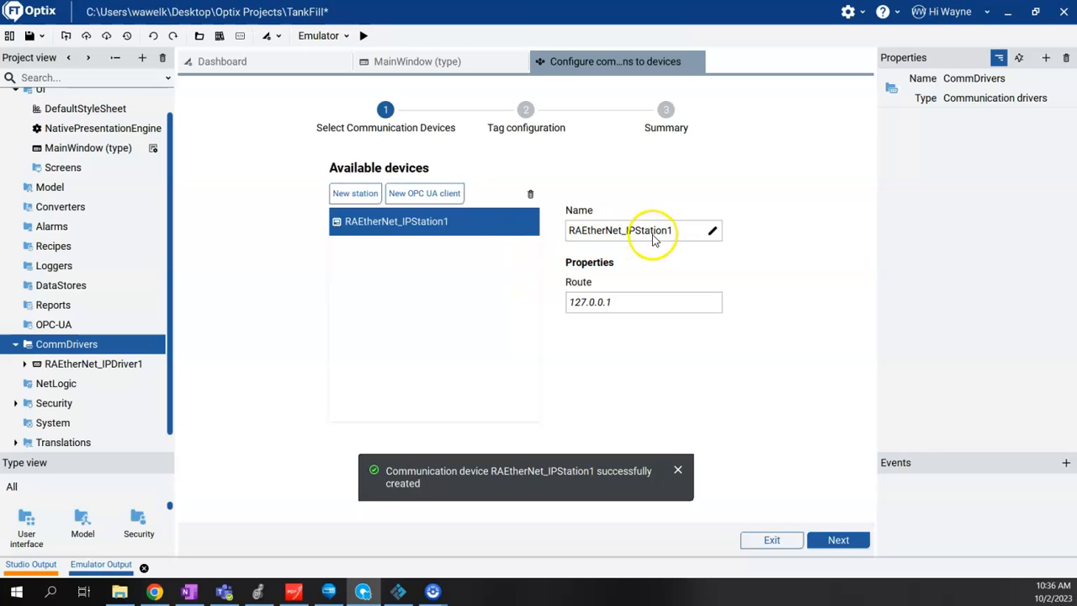
Step: Rename the new station LogixEcho and proceed to its tag configuration
click(711, 234)
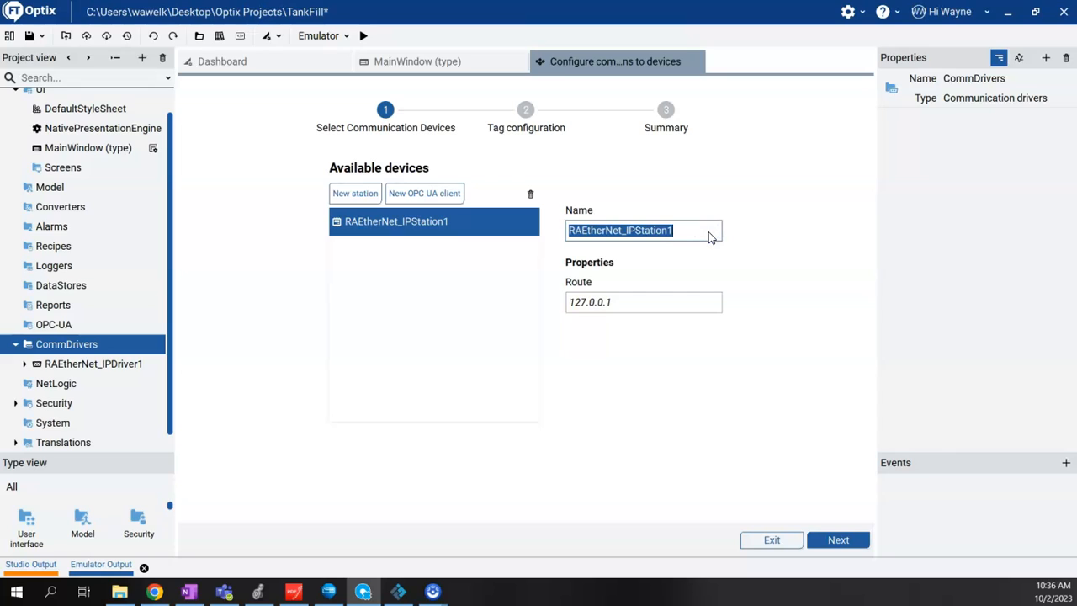
text(LogixEcho)
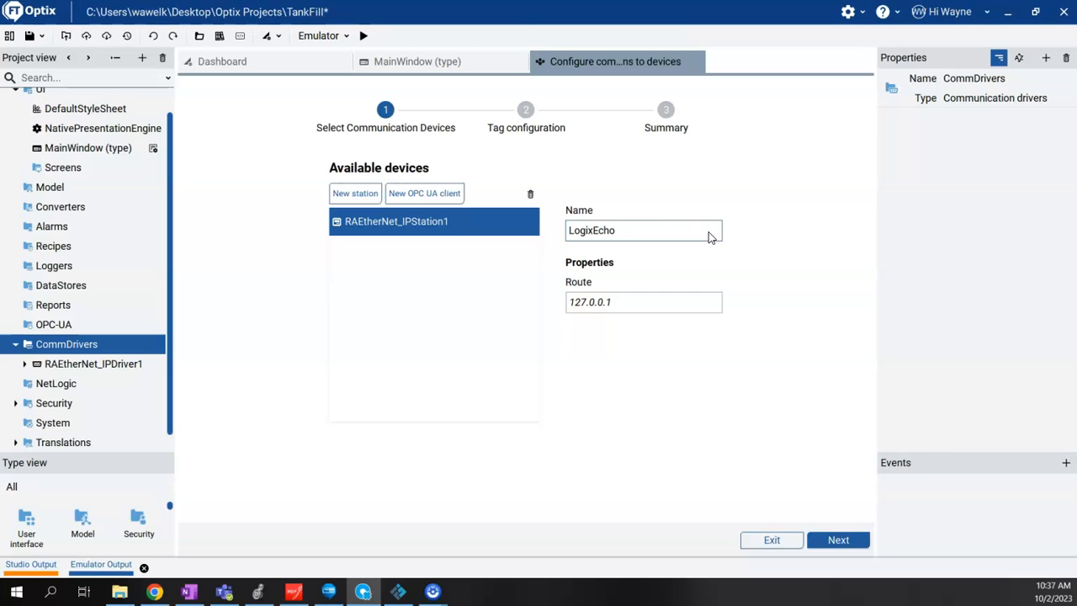
click(846, 541)
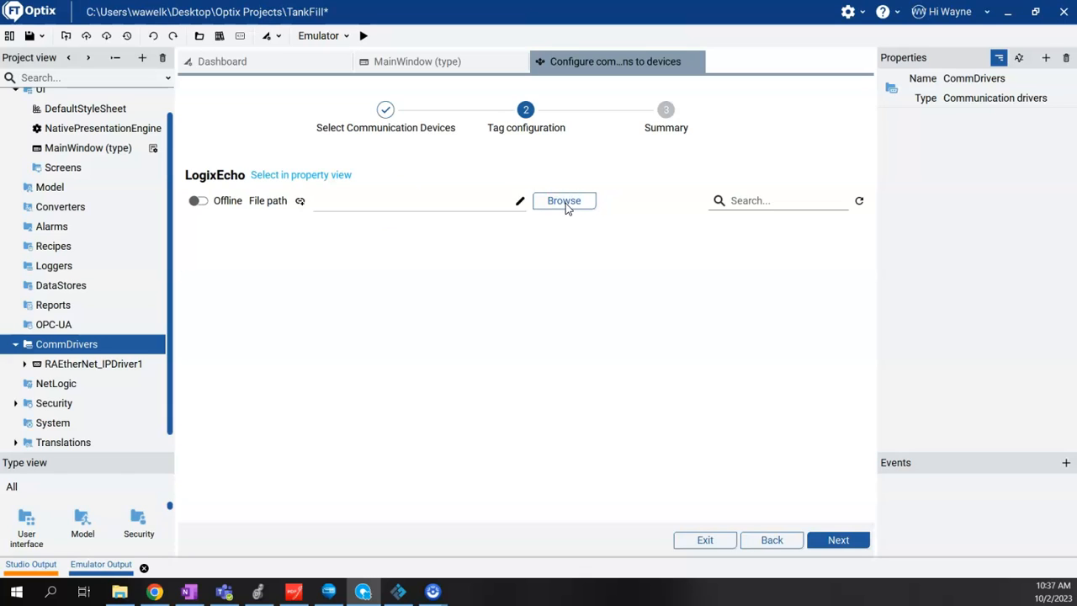
Step: Import all controller tags from the LogixEcho station in online mode and finish the communications wizard
click(199, 203)
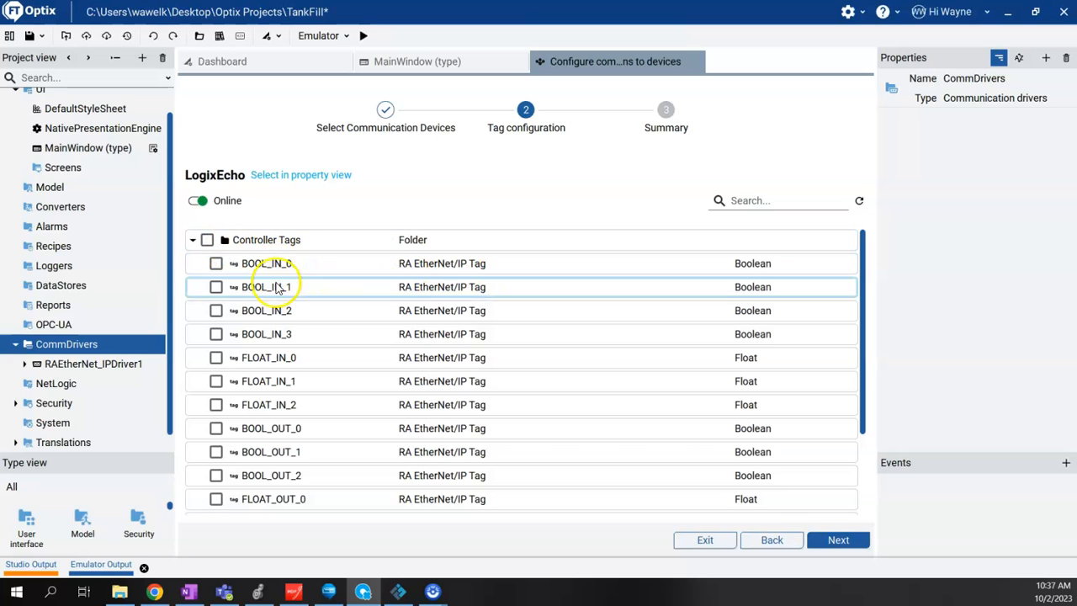
scroll(319, 429, down, 3)
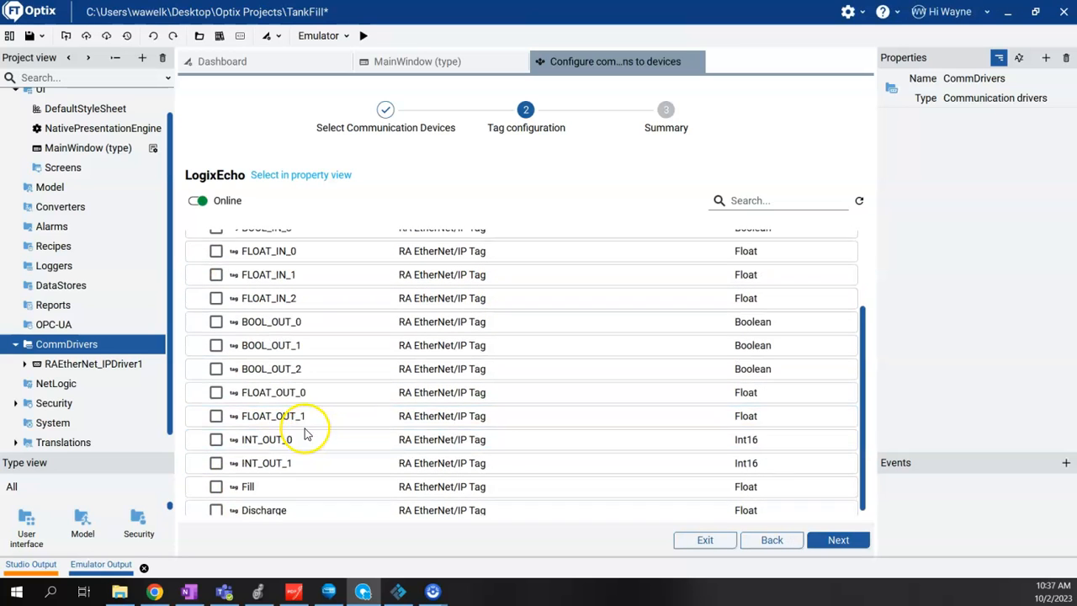
scroll(291, 460, up, 3)
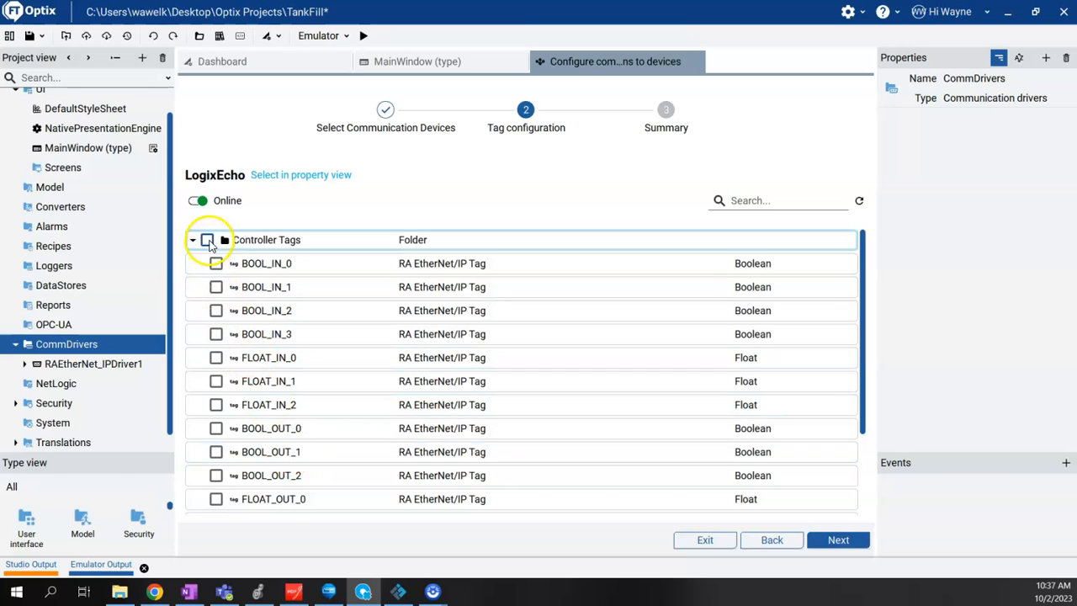
click(207, 240)
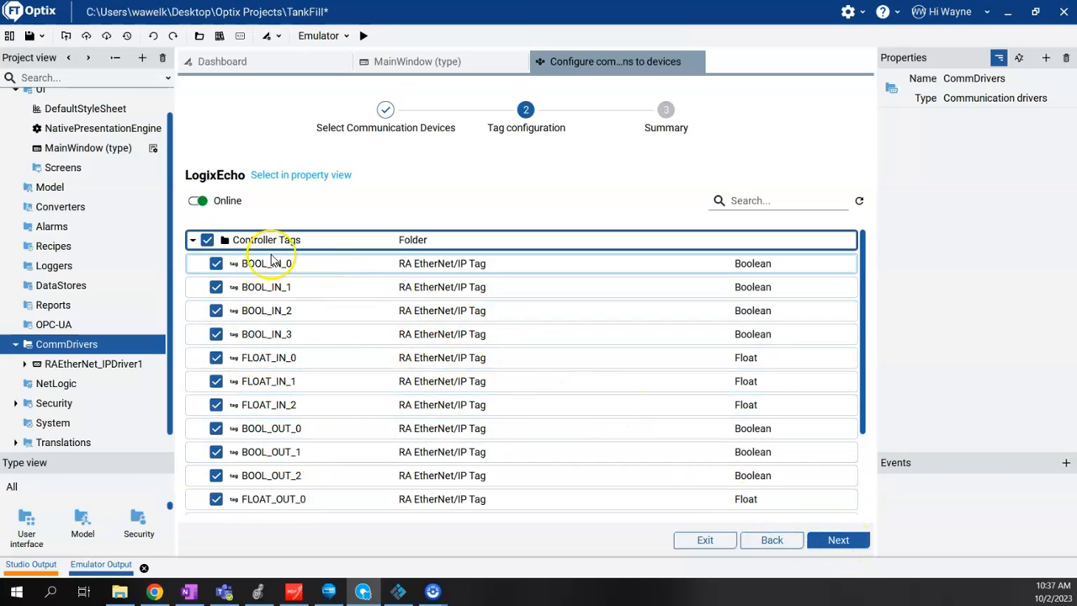
click(840, 541)
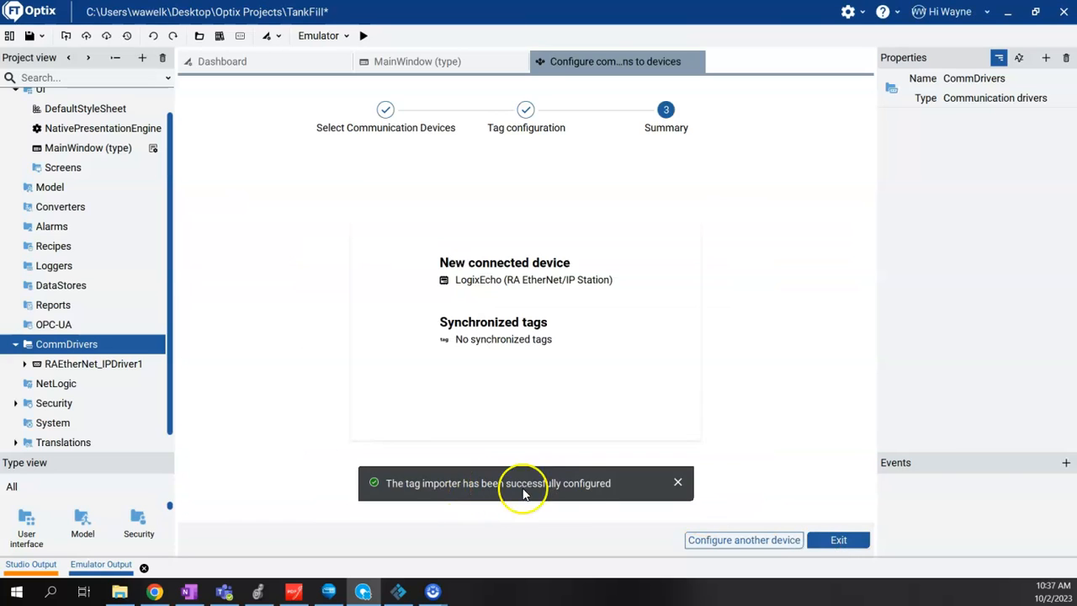
click(841, 541)
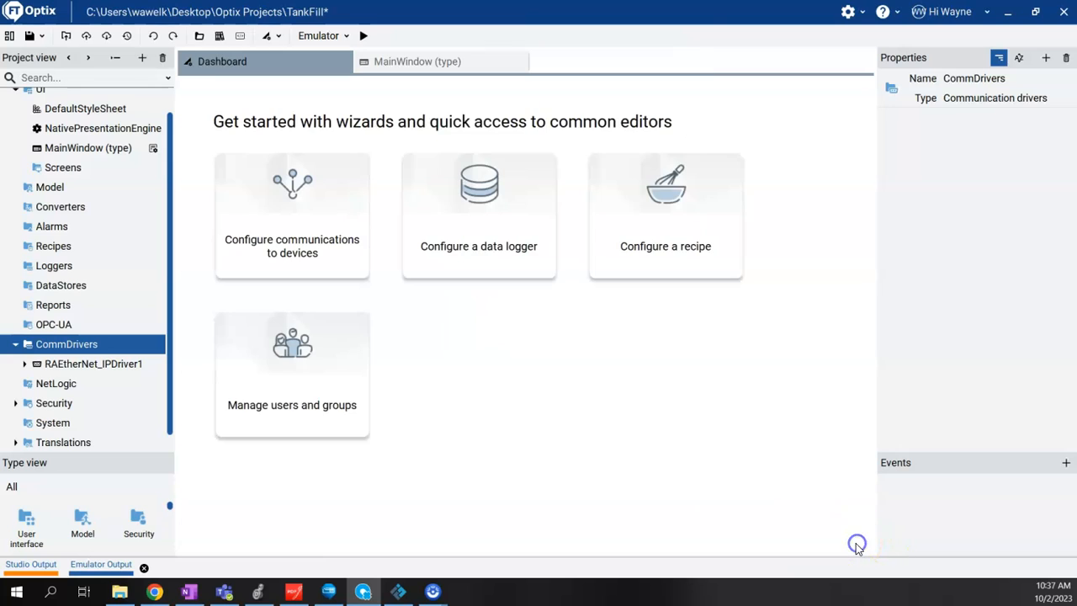
Step: Expand the RA EtherNet/IP driver down to LogixEcho's controller tags and review the imported tags
scroll(50, 341, down, 1)
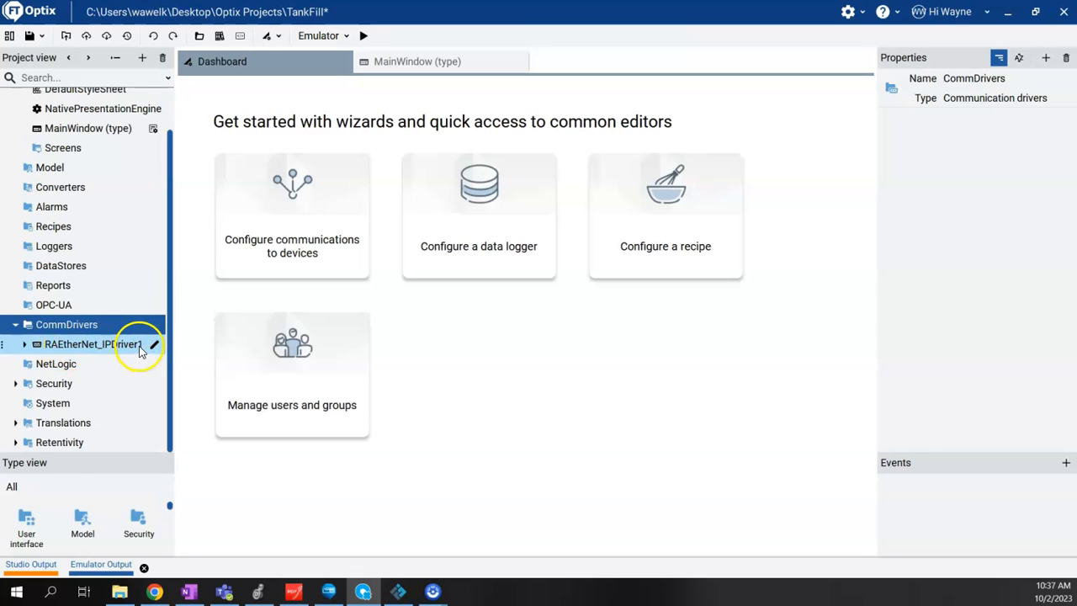
click(24, 344)
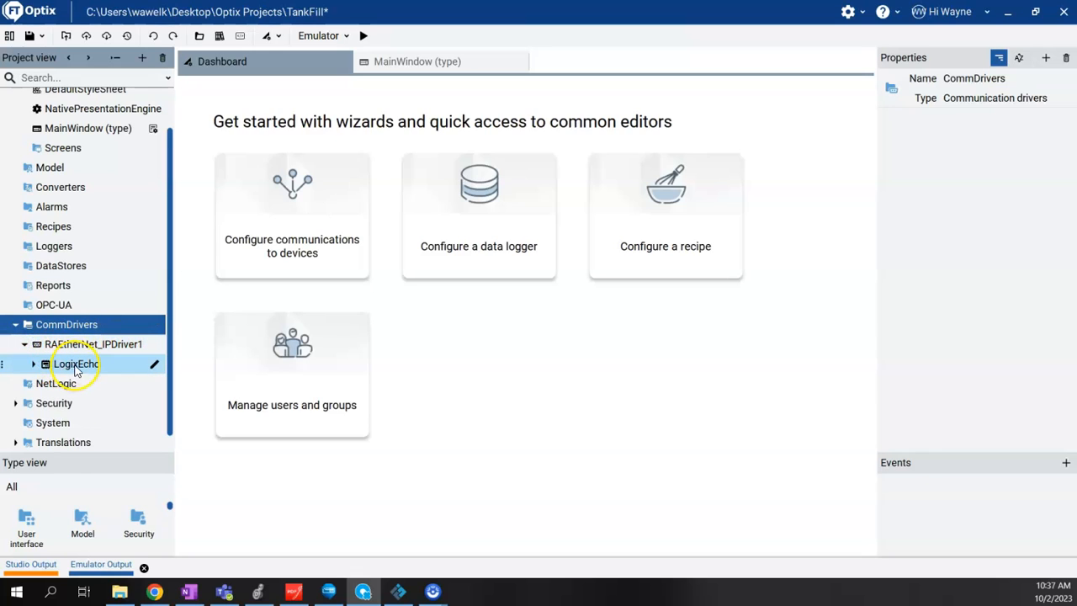
click(34, 363)
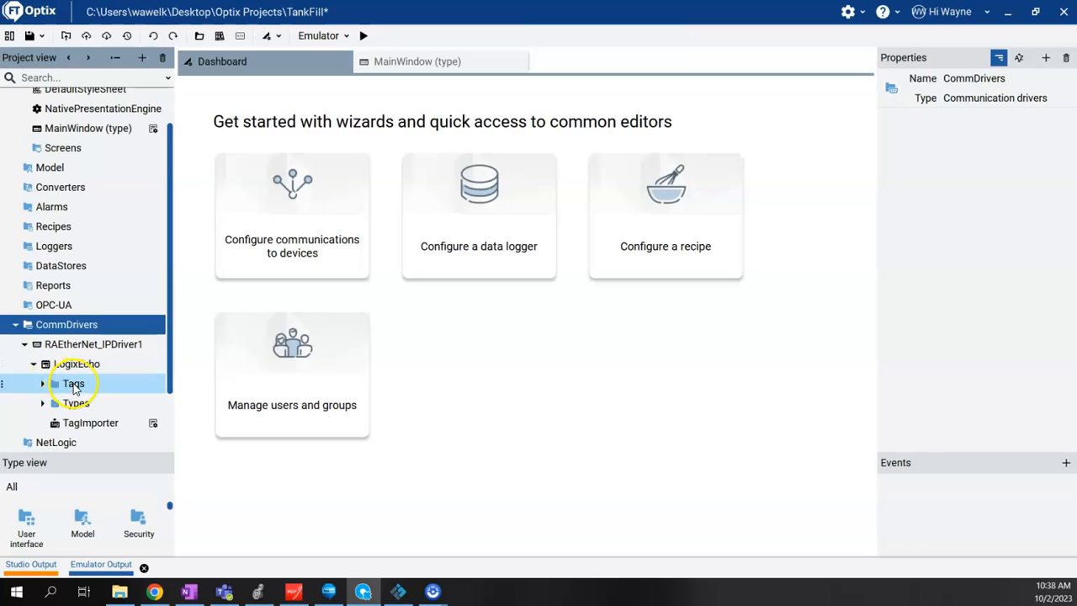
click(42, 383)
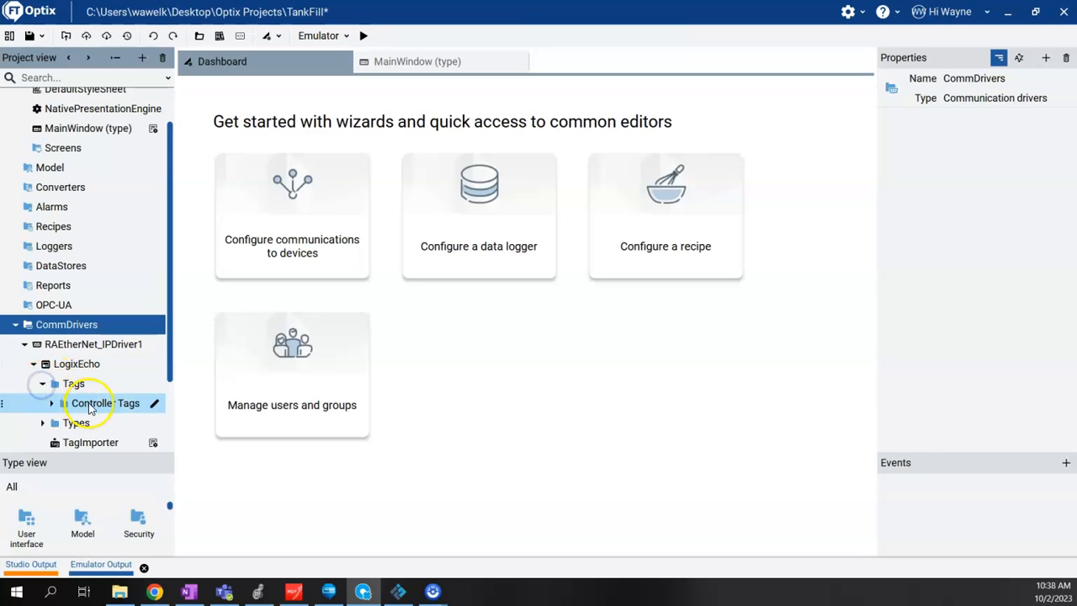
click(51, 403)
scroll(107, 376, down, 2)
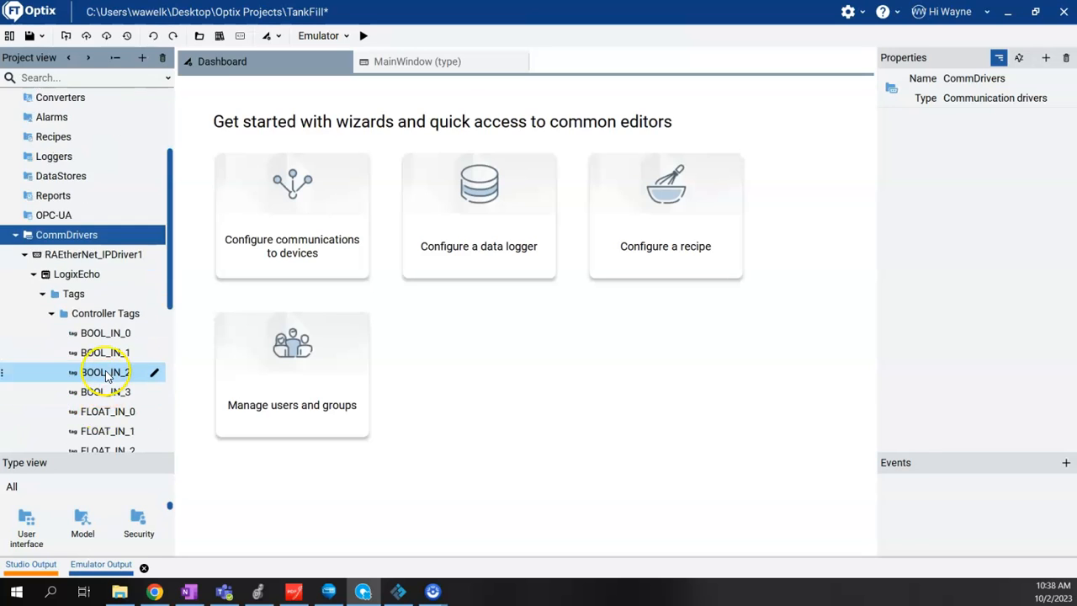
scroll(107, 376, down, 4)
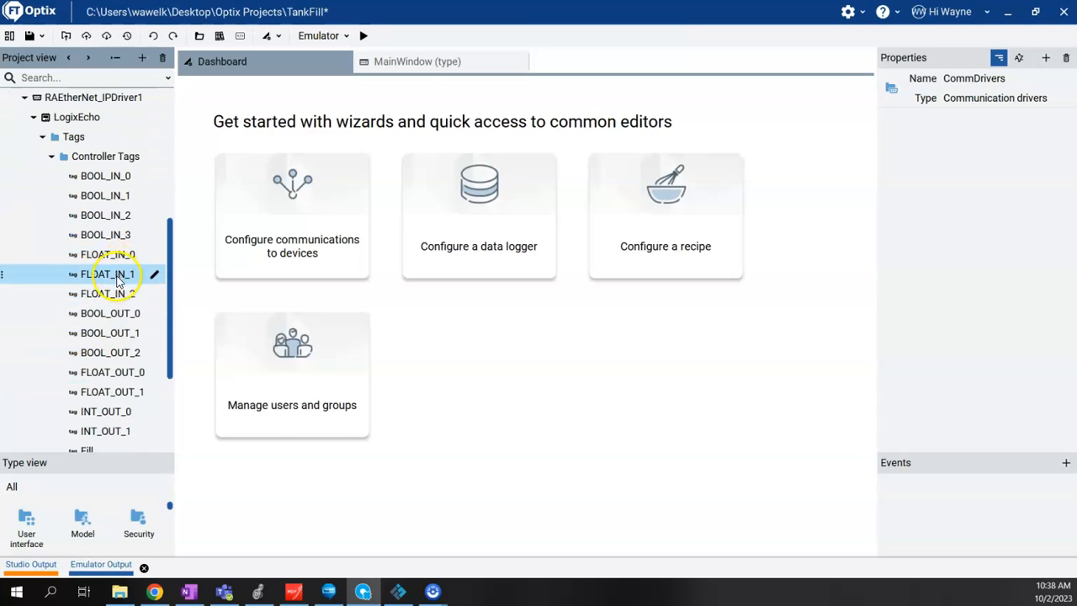
scroll(134, 404, down, 2)
scroll(132, 408, up, 3)
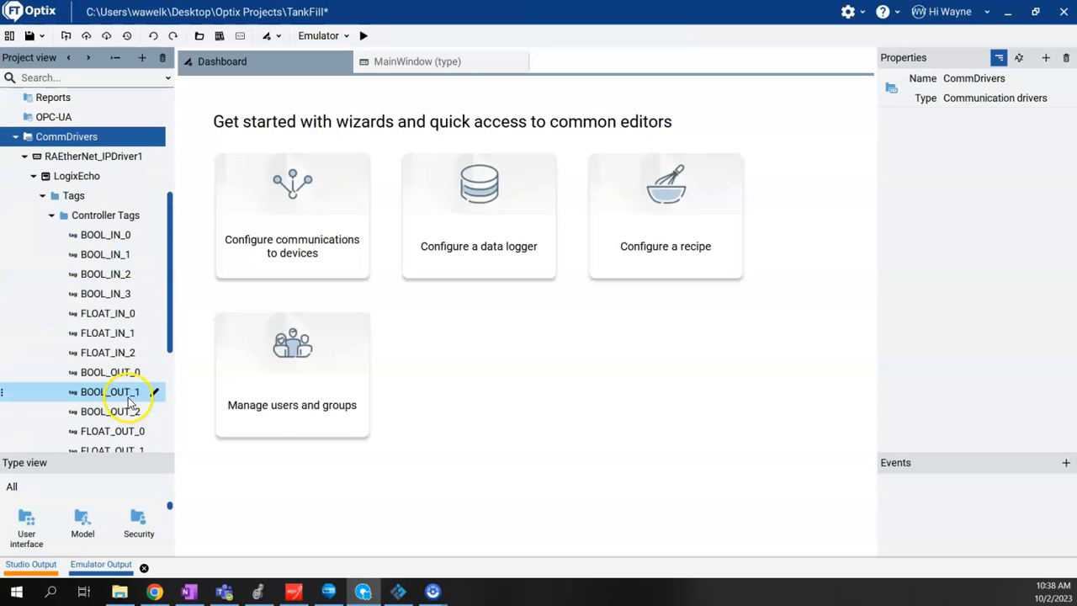
scroll(132, 404, up, 6)
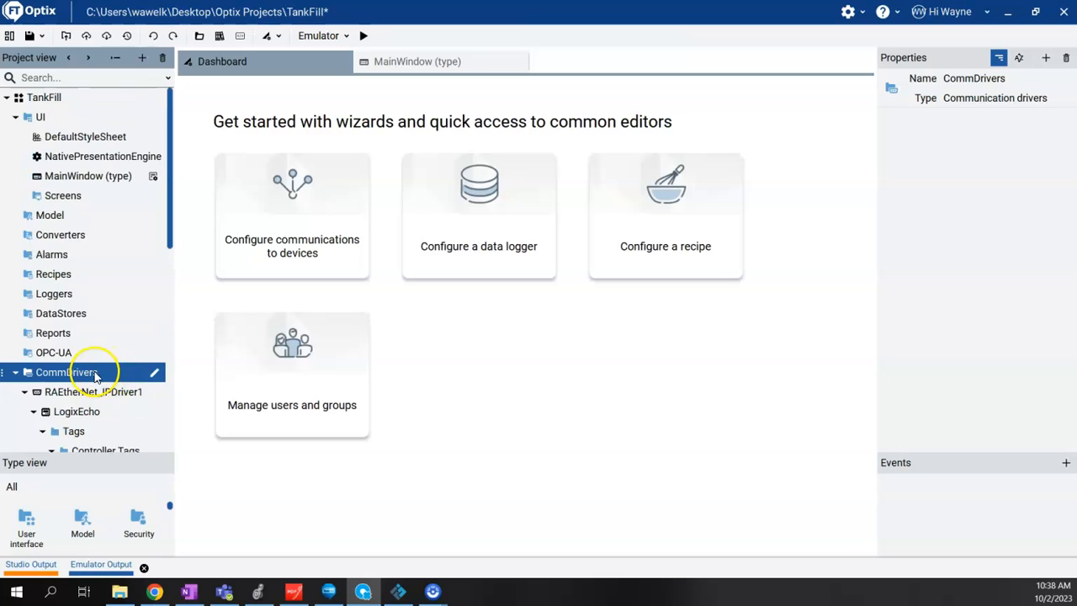
Step: Open MainWindow from the UI folder in the graphical editor
click(81, 178)
click(38, 122)
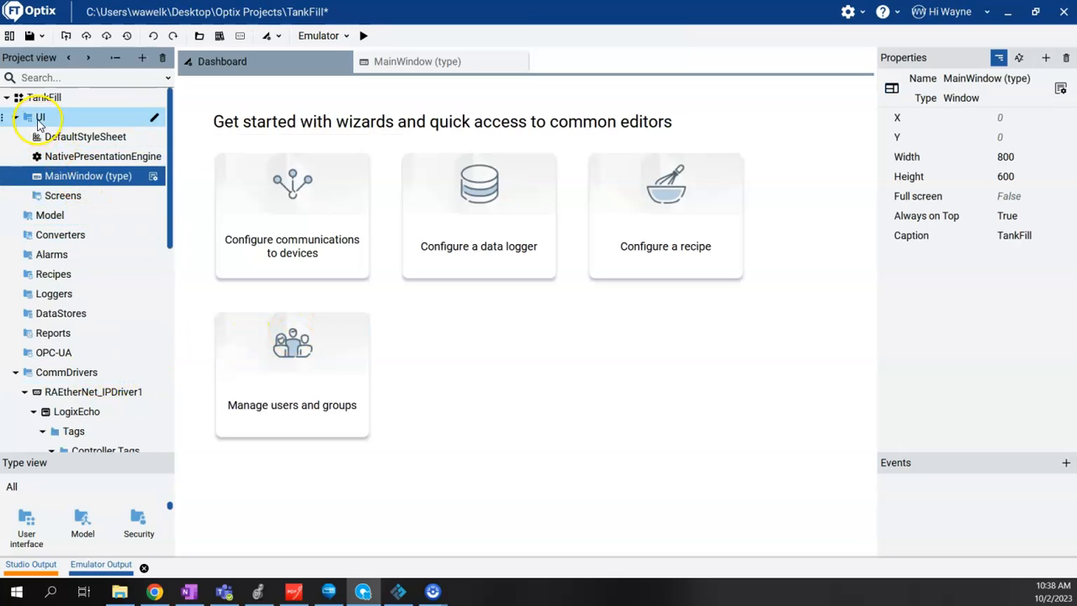
double_click(77, 177)
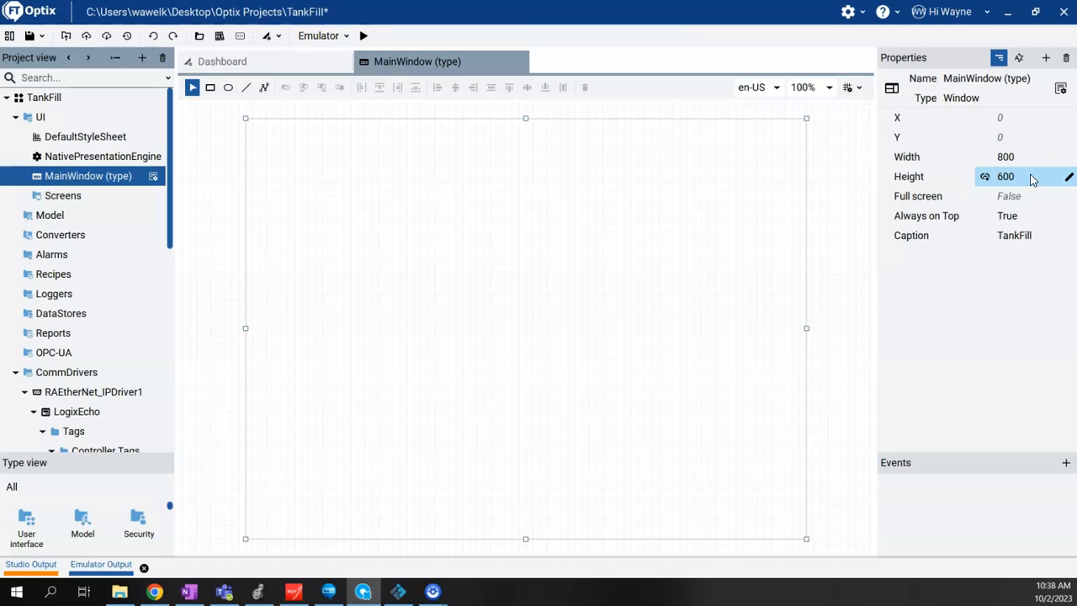
Step: Check MainWindow's width and height settings
click(1069, 156)
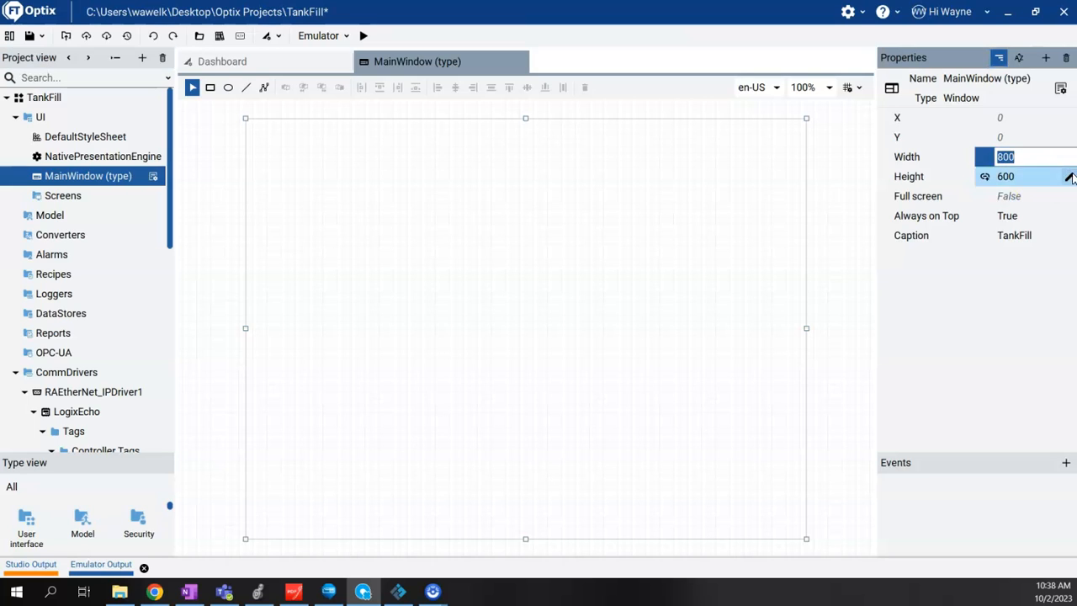
click(1070, 177)
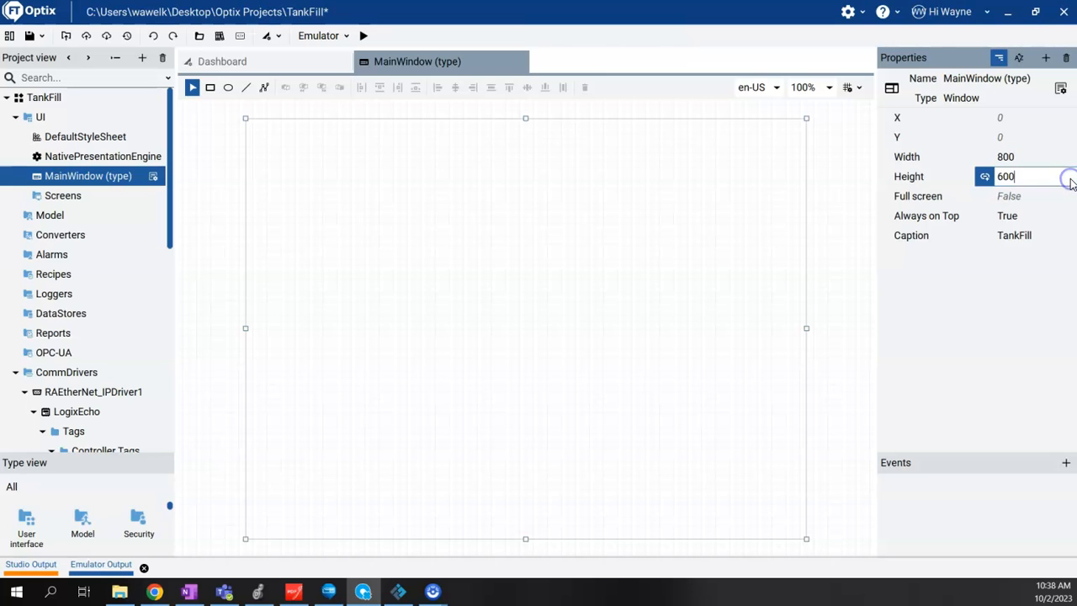
click(1068, 158)
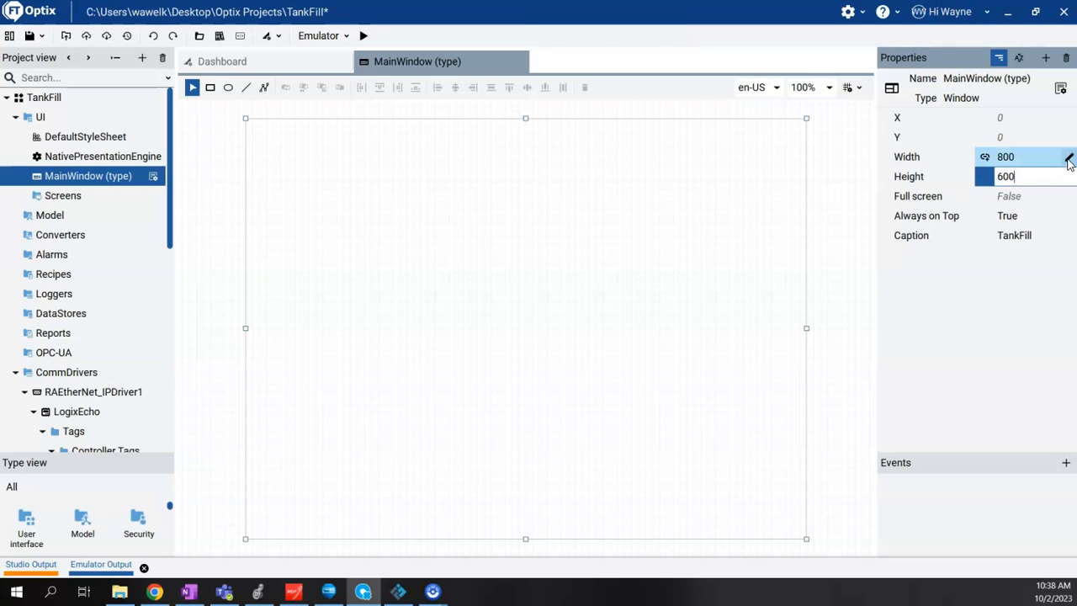
click(1023, 178)
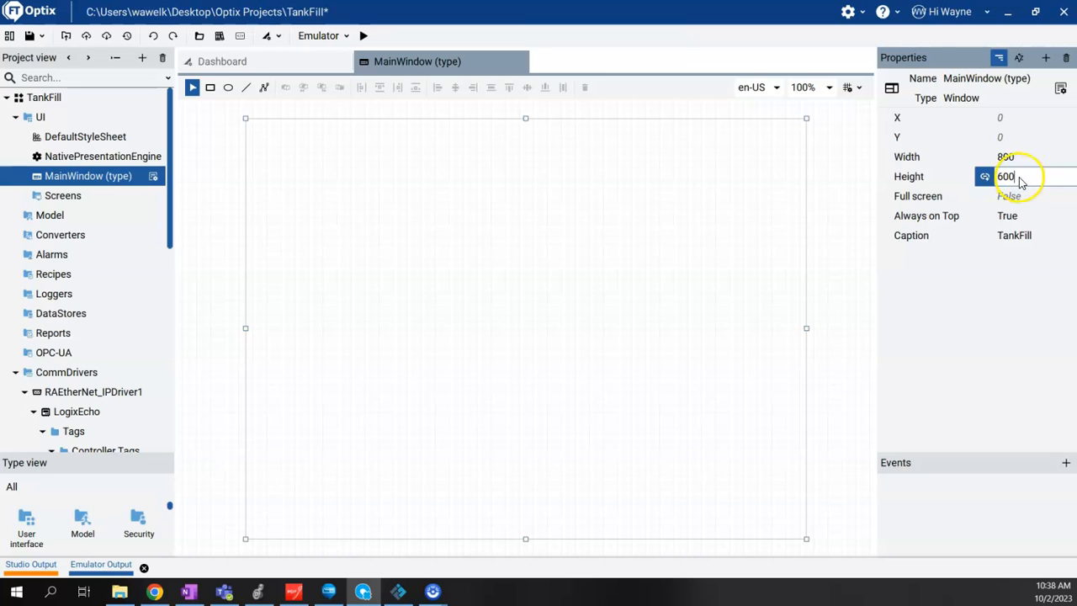
key(Return)
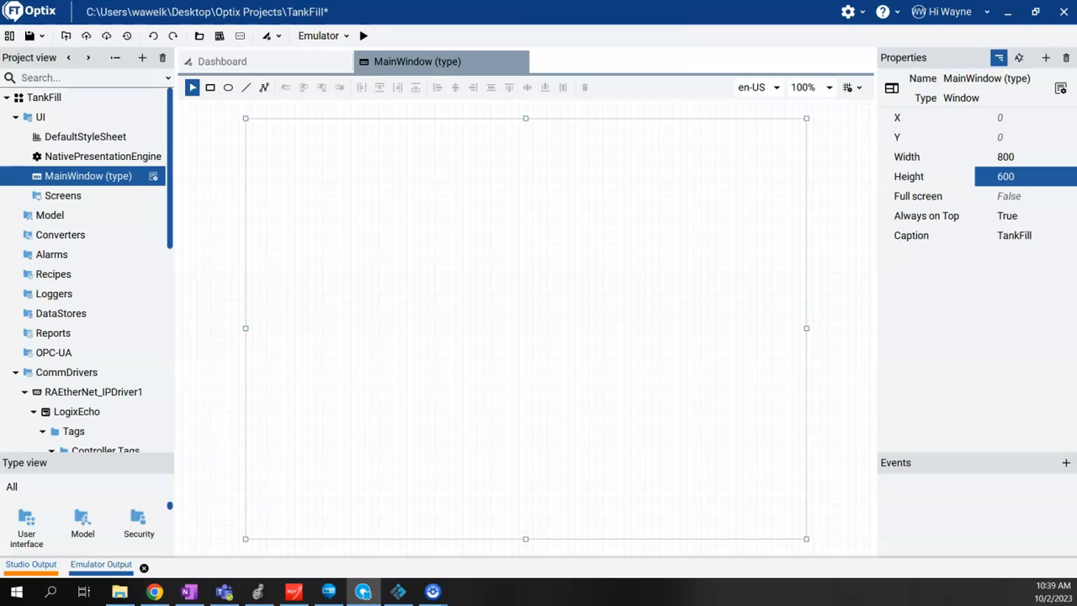
Step: Add the Rockwell Automation logo PNG to MainWindow as an image and move it near the window's upper-left corner
drag(2, 349, 726, 163)
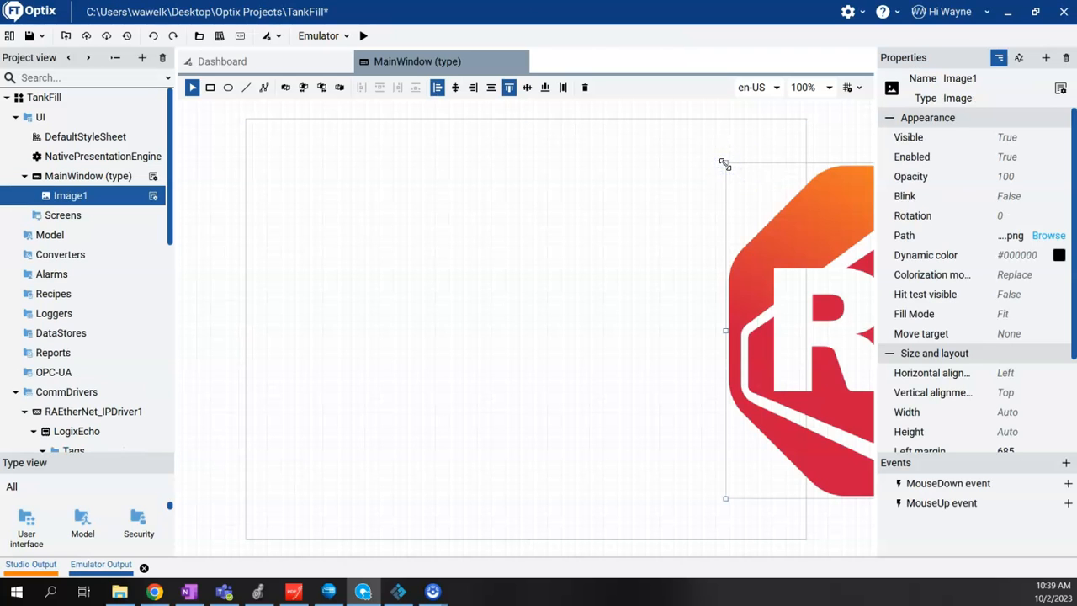
drag(813, 247, 367, 231)
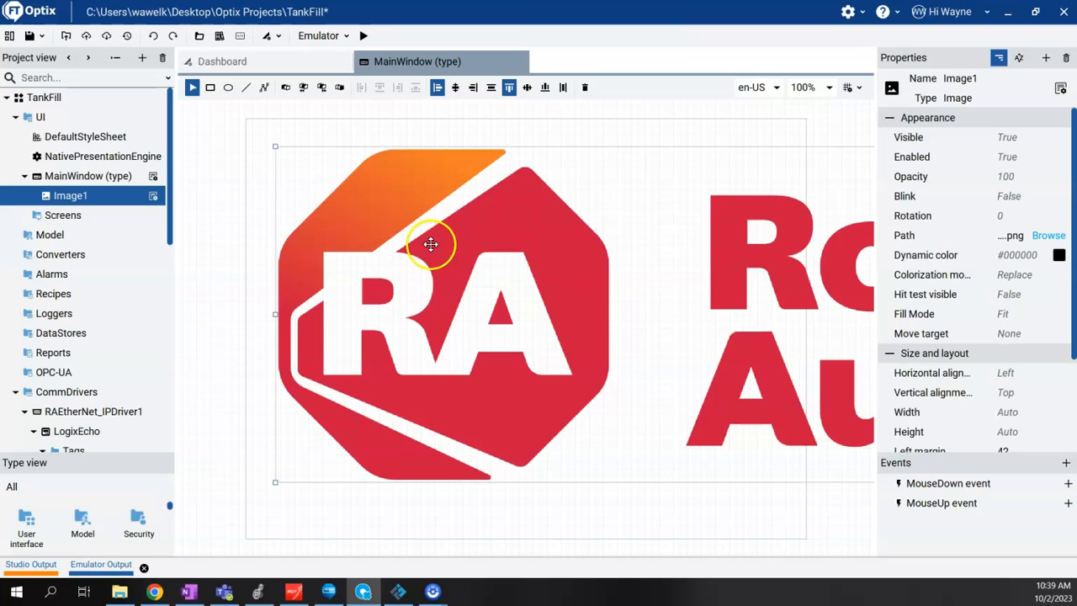
drag(543, 252, 528, 244)
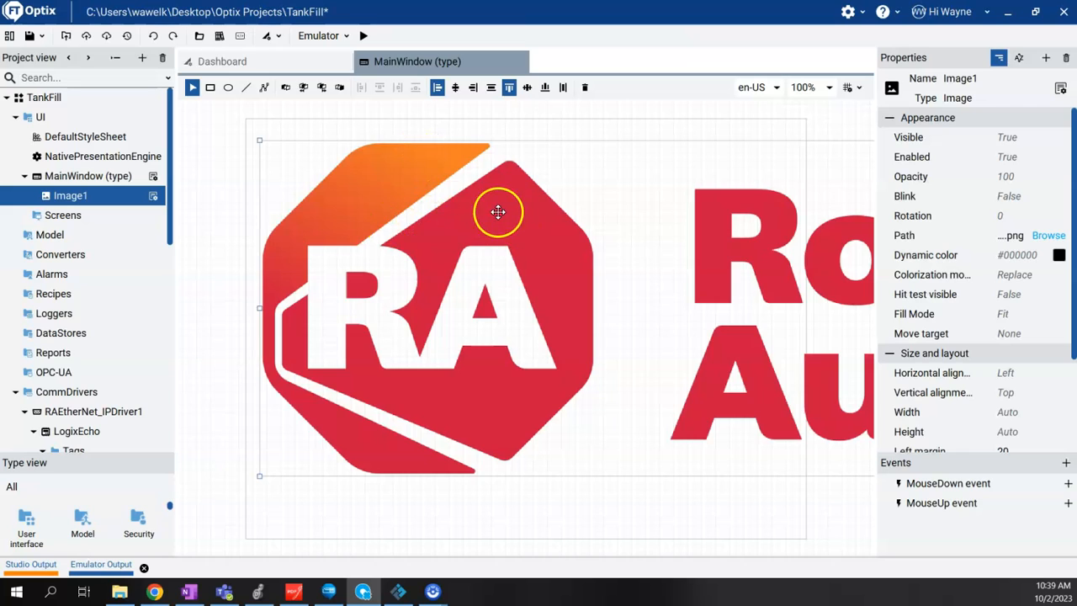
Step: Resize the logo image to width 200 and height 50 and place it in MainWindow's upper-right corner
double_click(968, 77)
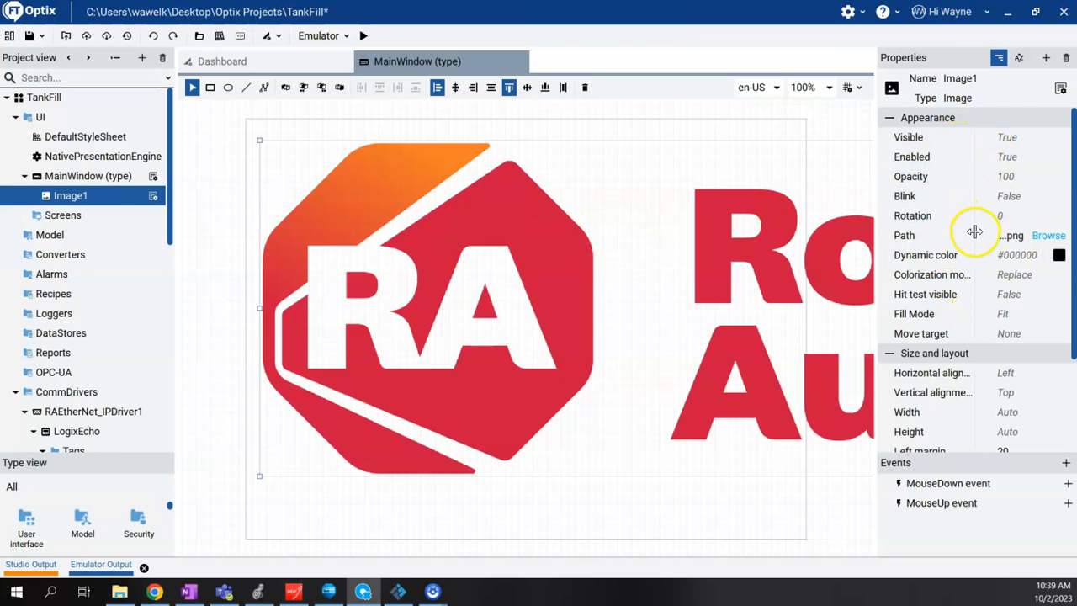
scroll(972, 231, down, 3)
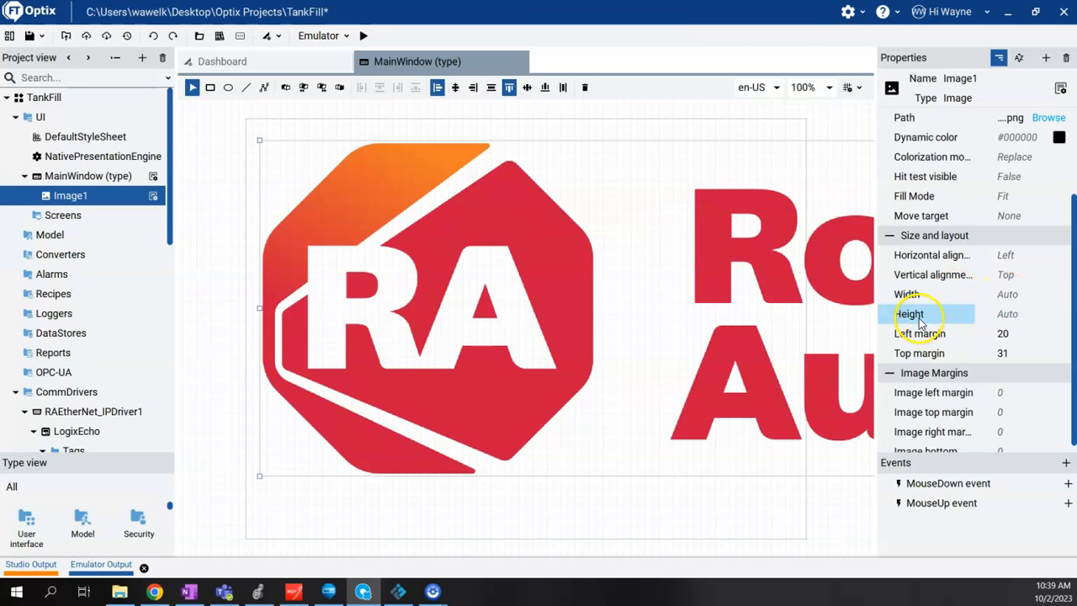
mouse_move(1018, 321)
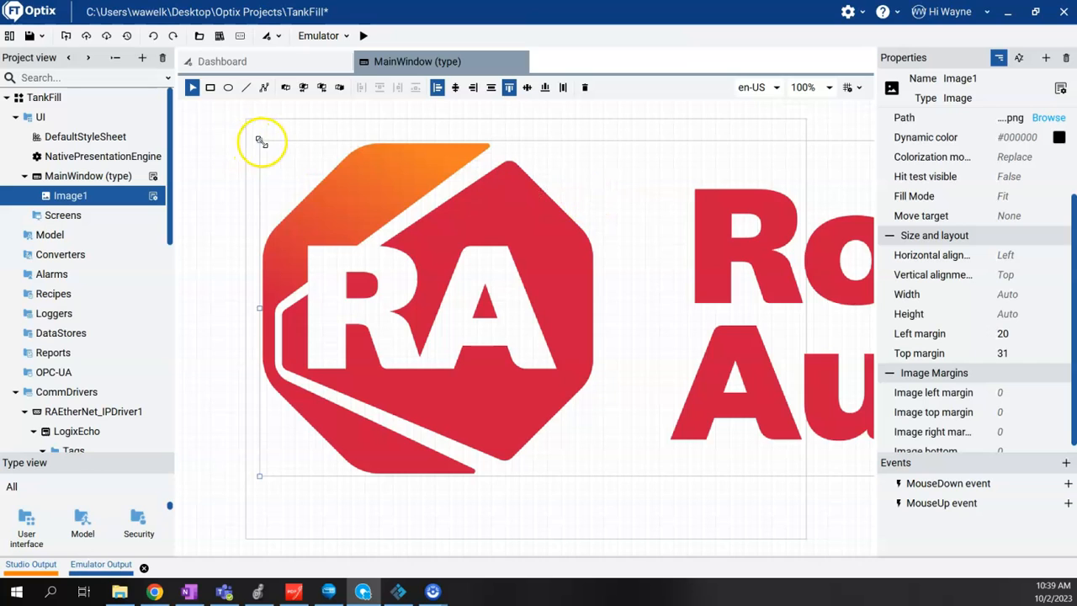
drag(259, 139, 392, 264)
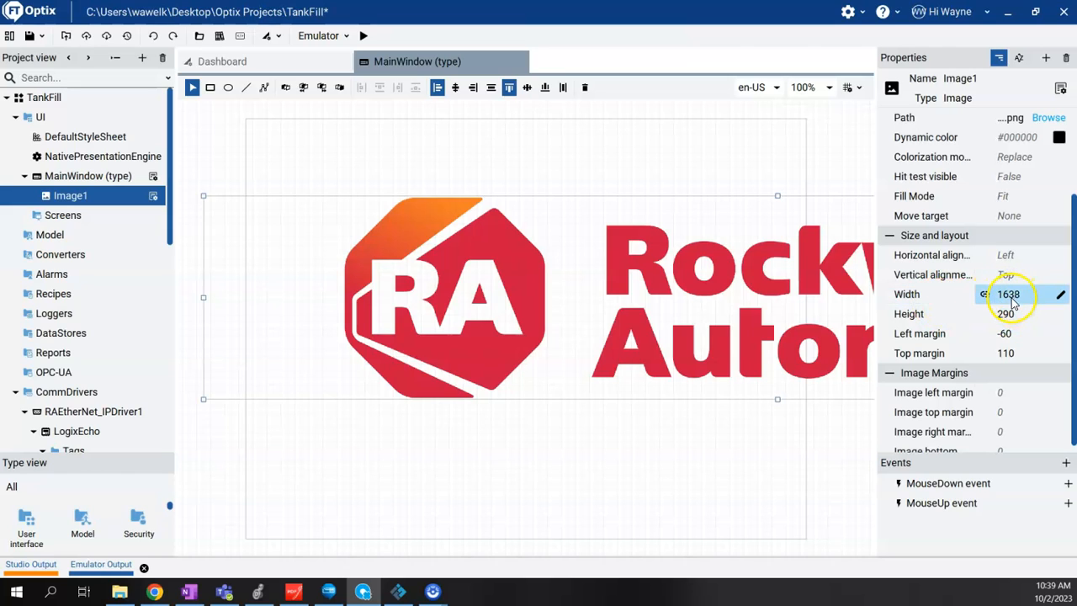
click(1063, 296)
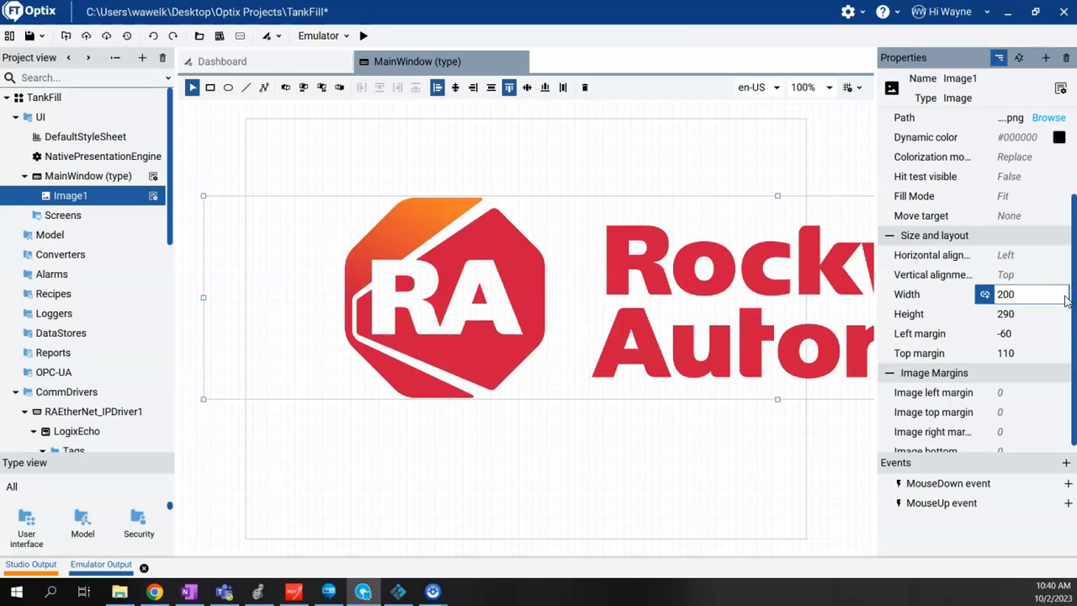
click(1064, 314)
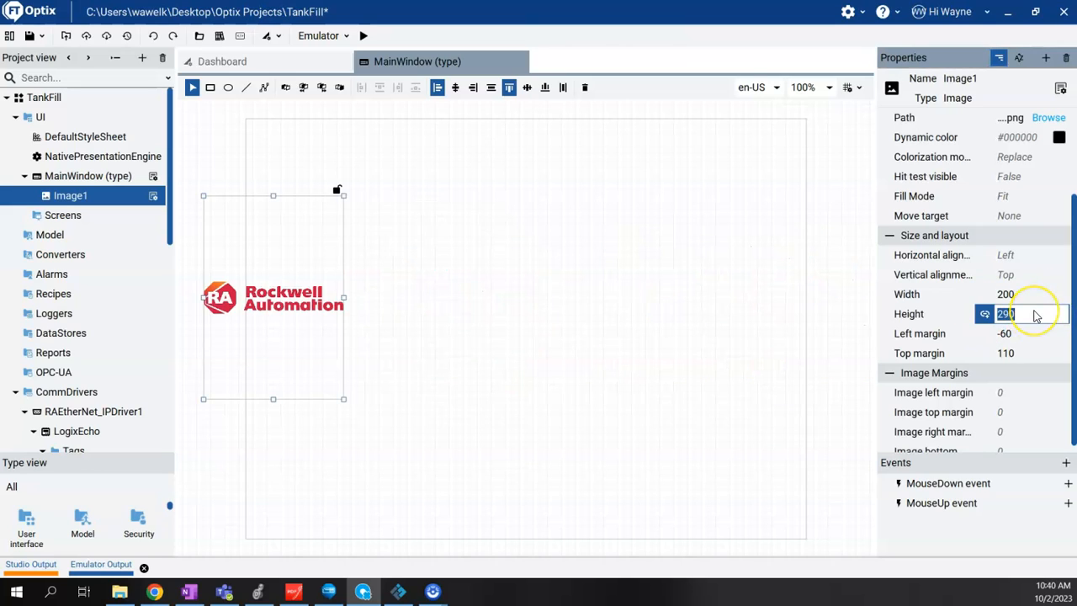
key(Return)
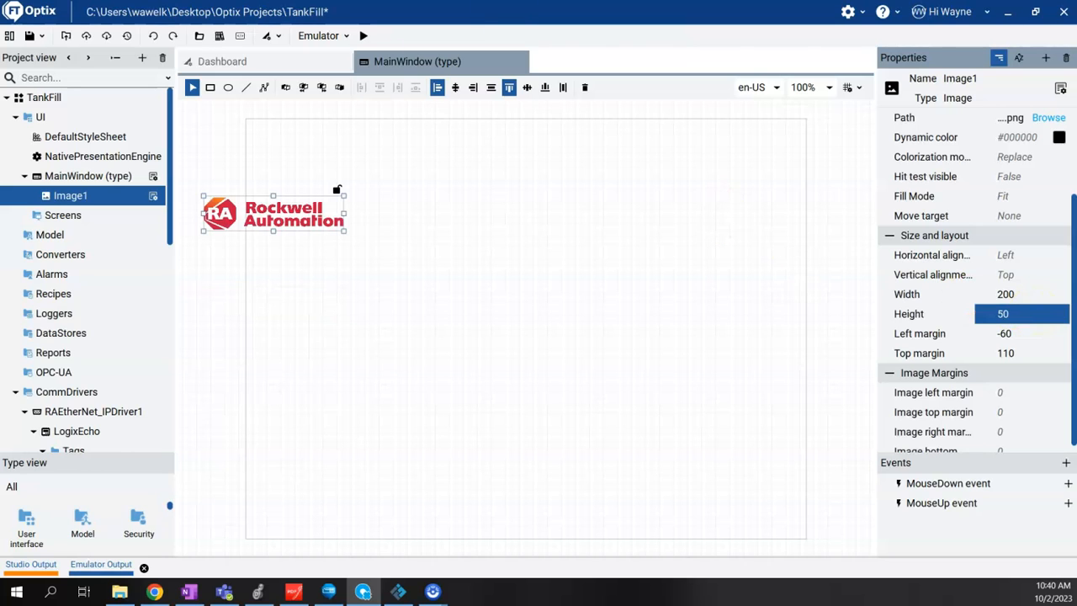
drag(287, 217, 749, 138)
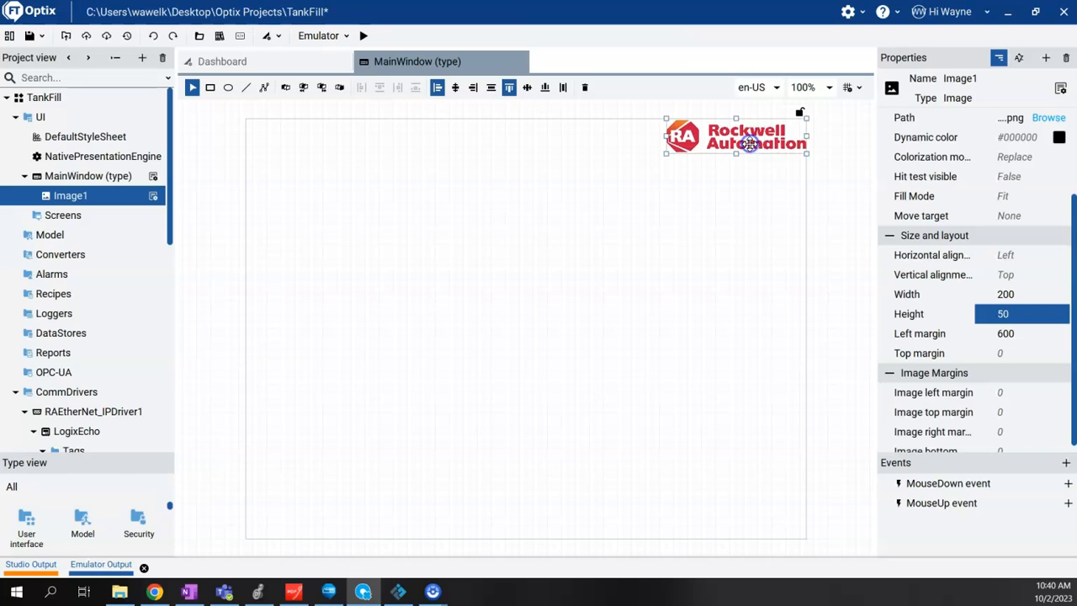
click(770, 244)
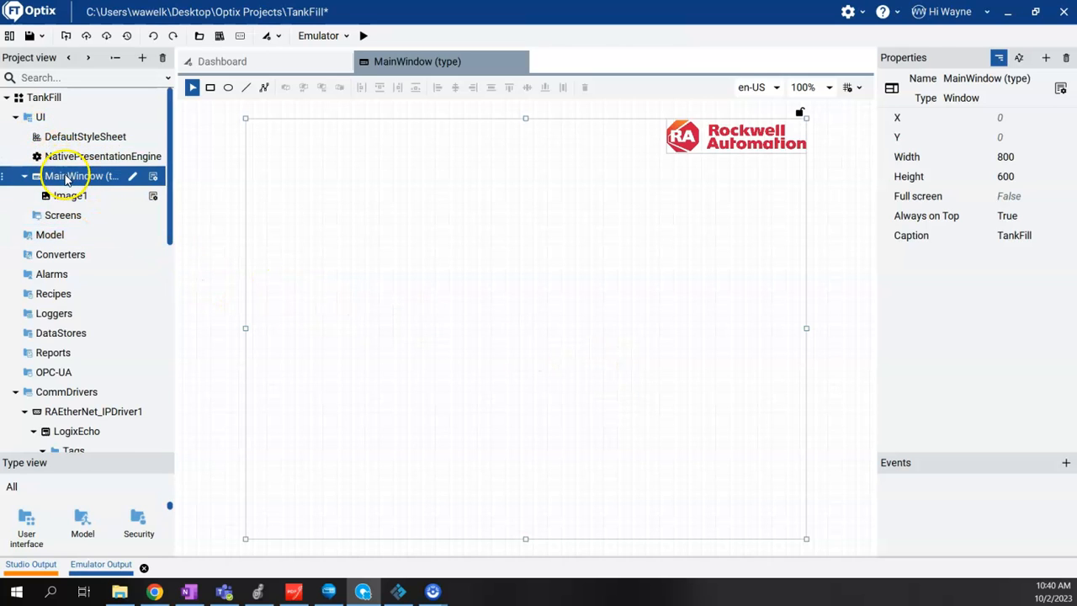
Step: Create a new folder under UI and name it Pages
right_click(40, 120)
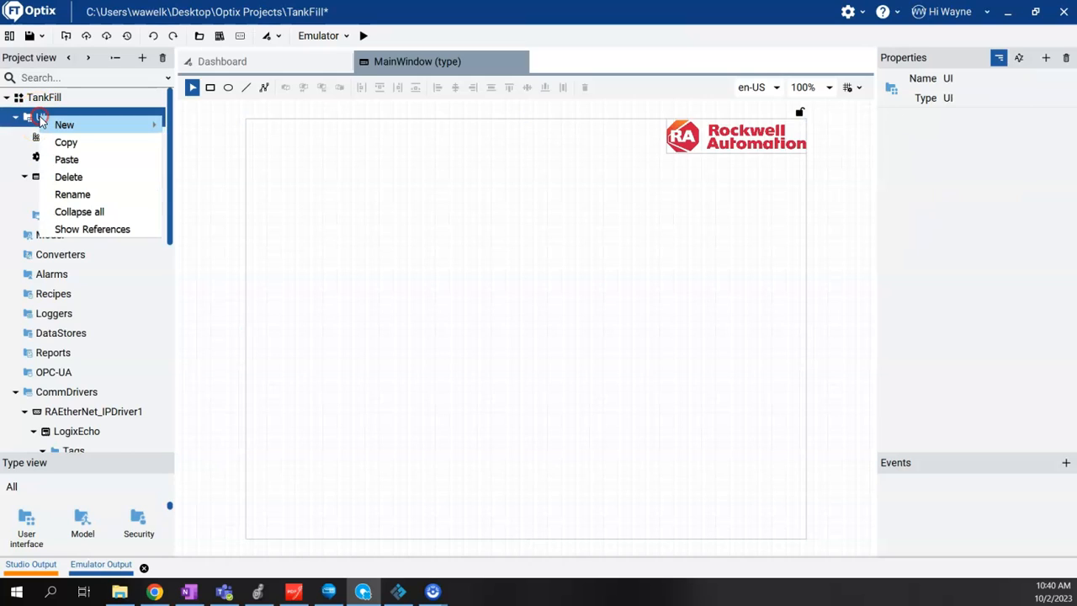
click(71, 127)
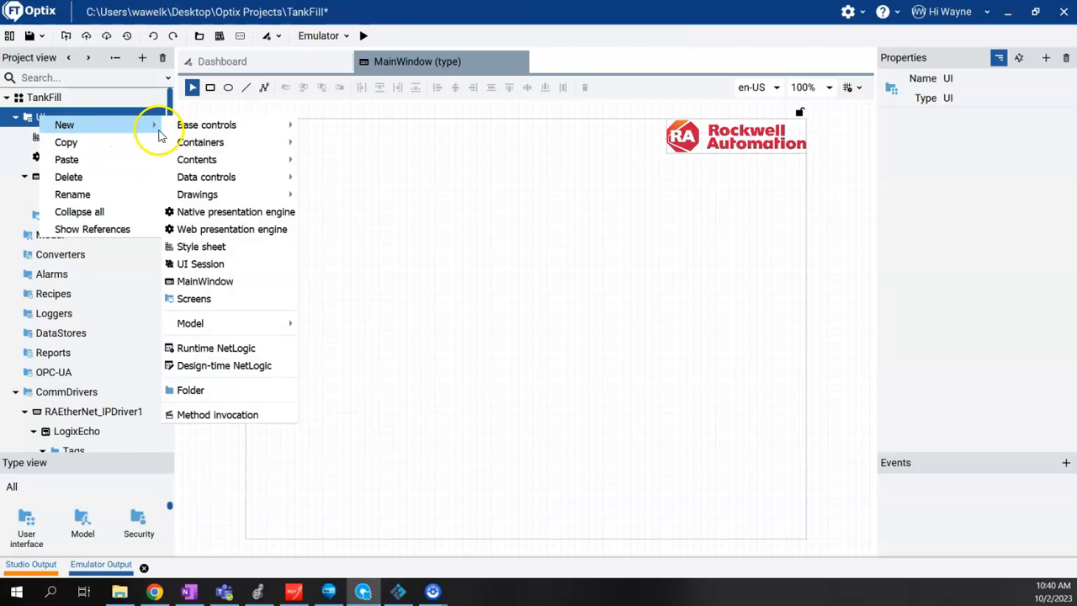
click(211, 392)
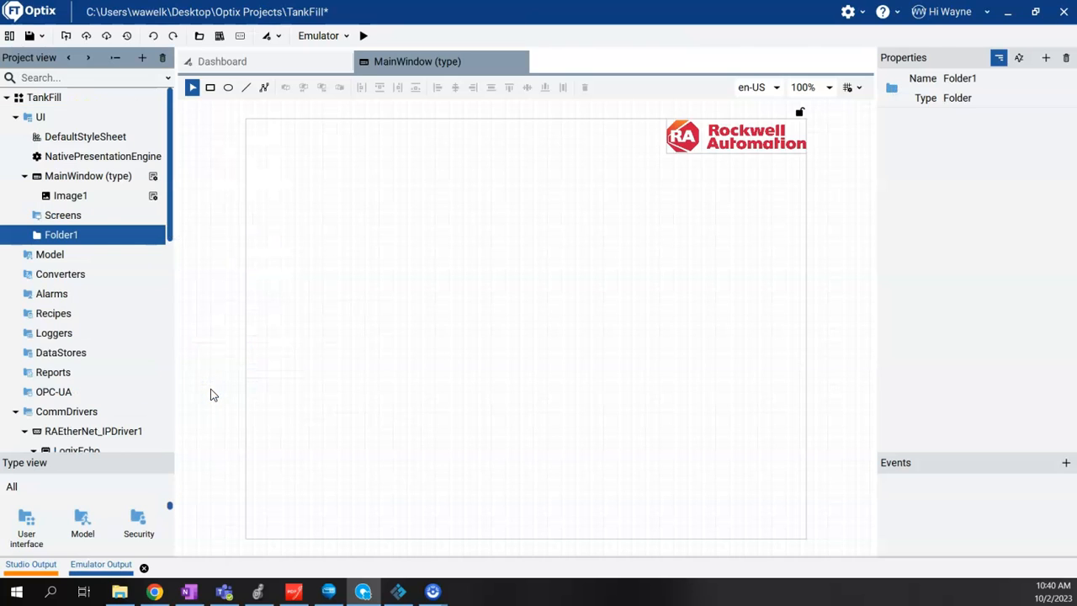
click(155, 234)
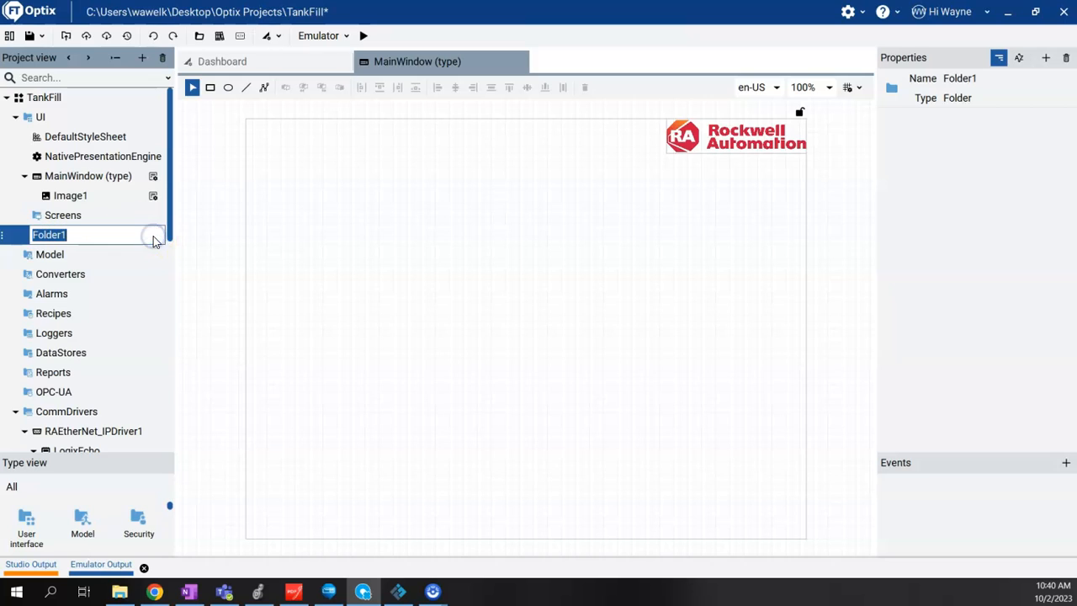
key(Return)
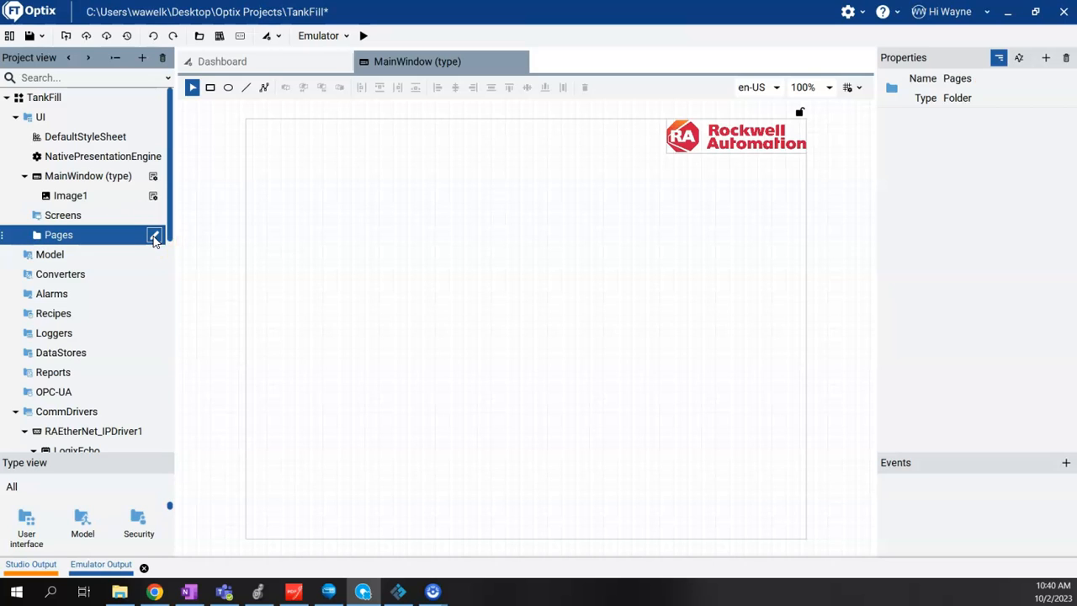
Step: Add a panel container to the Pages folder and name it Page
right_click(63, 238)
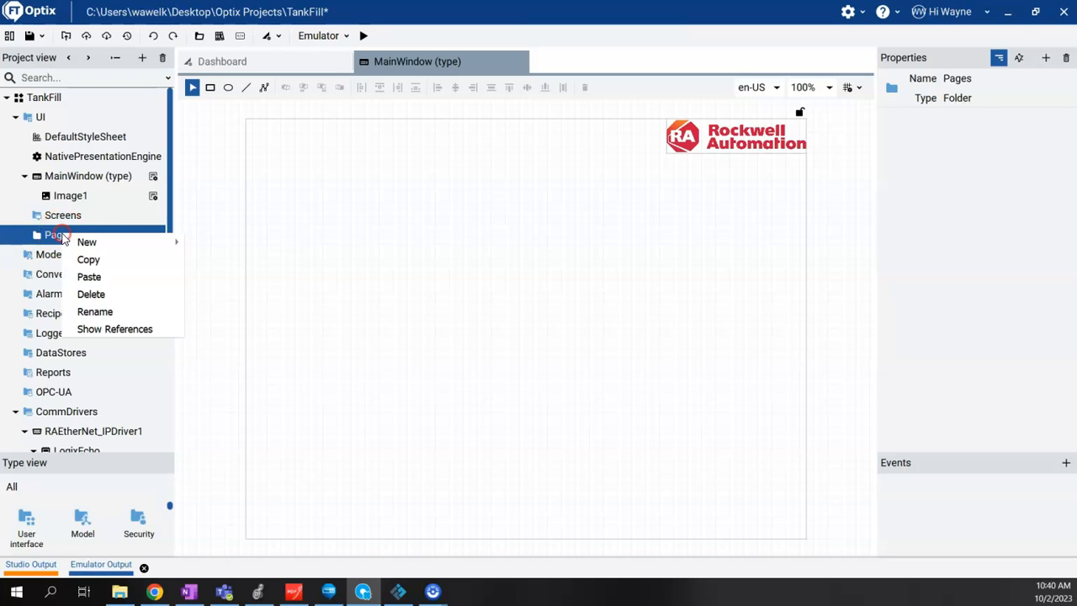
mouse_move(90, 244)
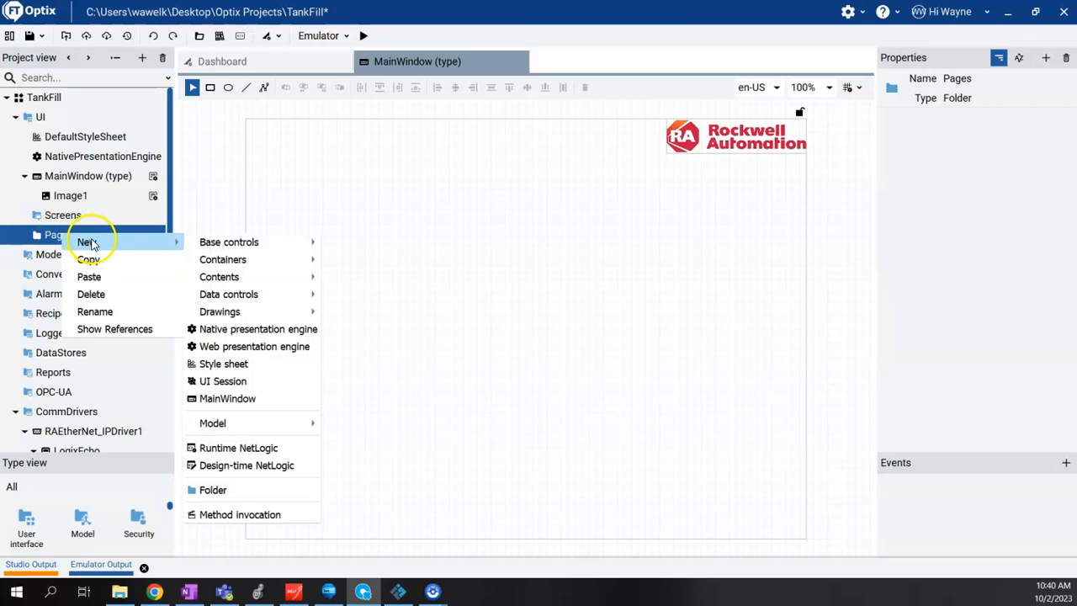
mouse_move(241, 262)
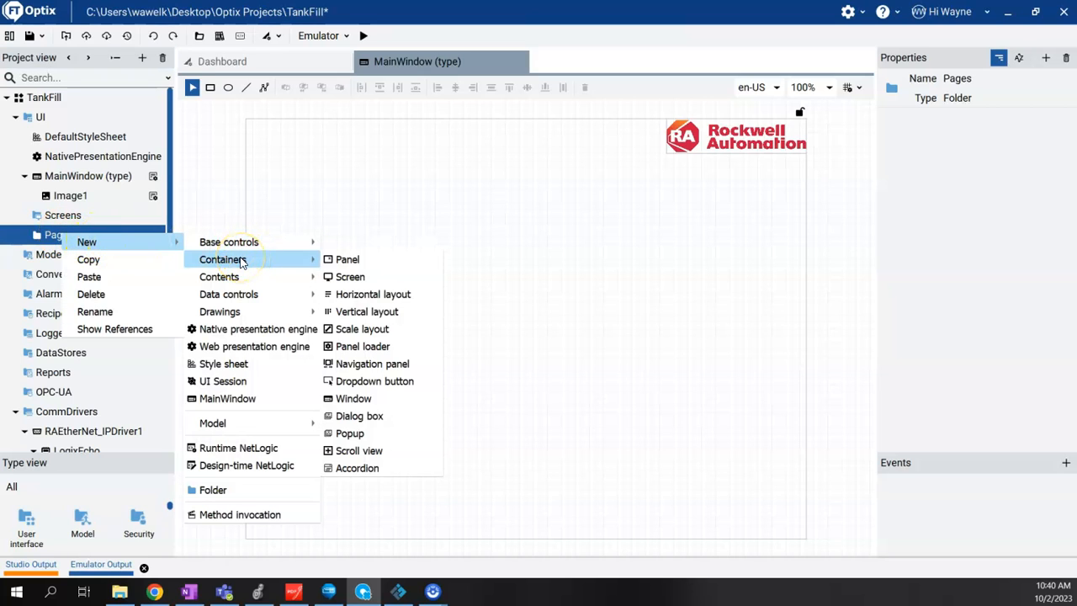
click(343, 262)
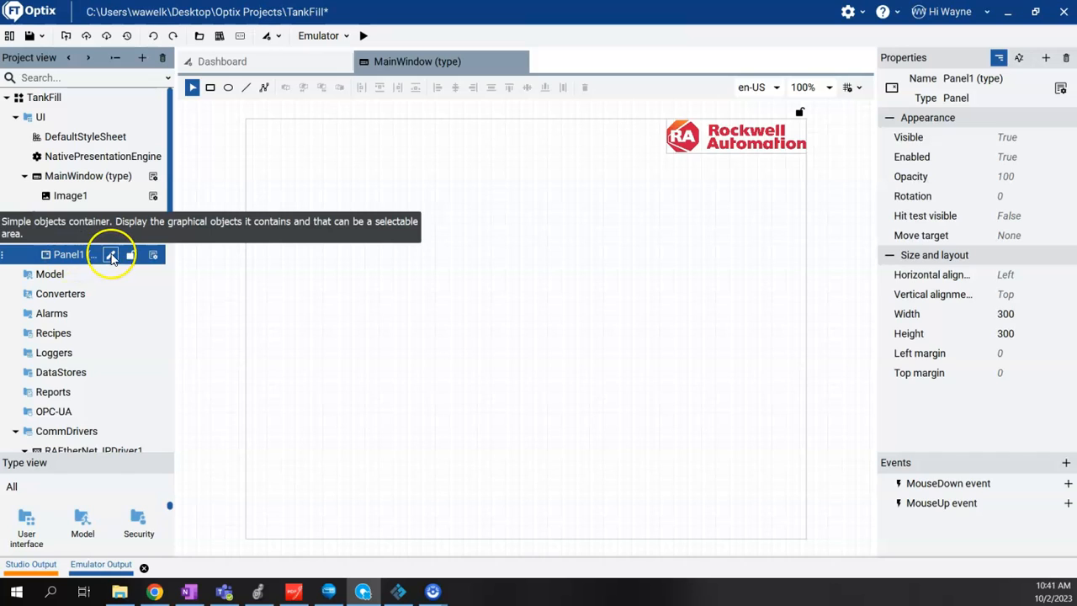
click(110, 254)
text(Pages)
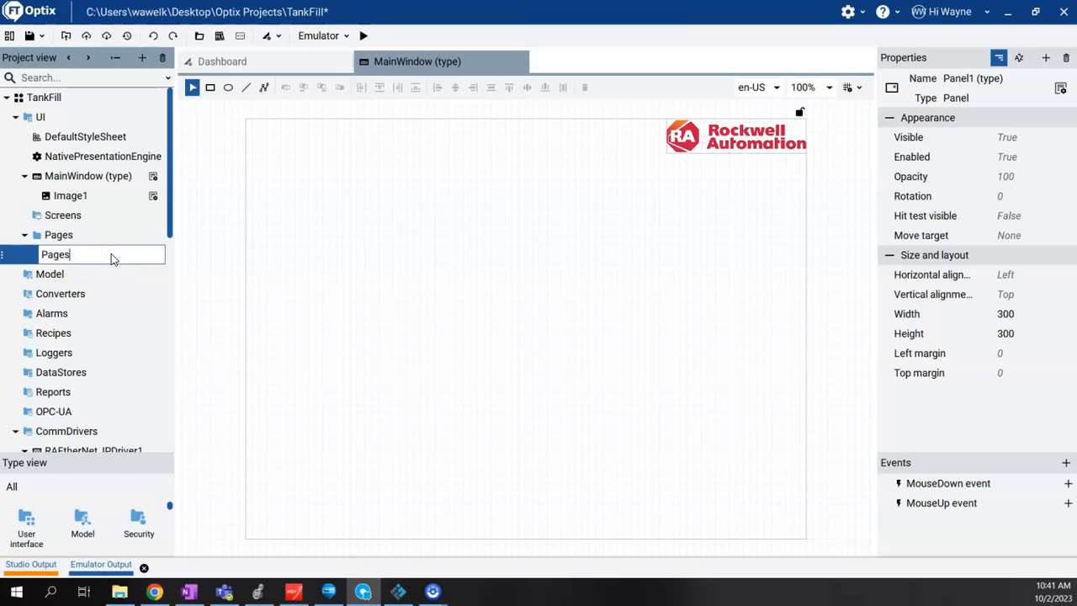
key(Return)
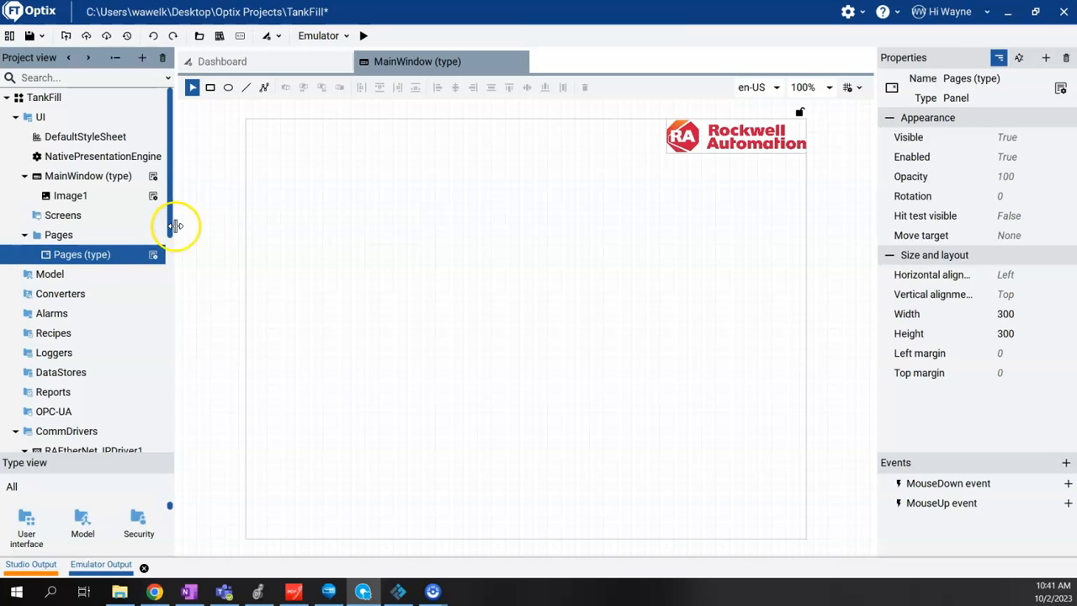
click(110, 254)
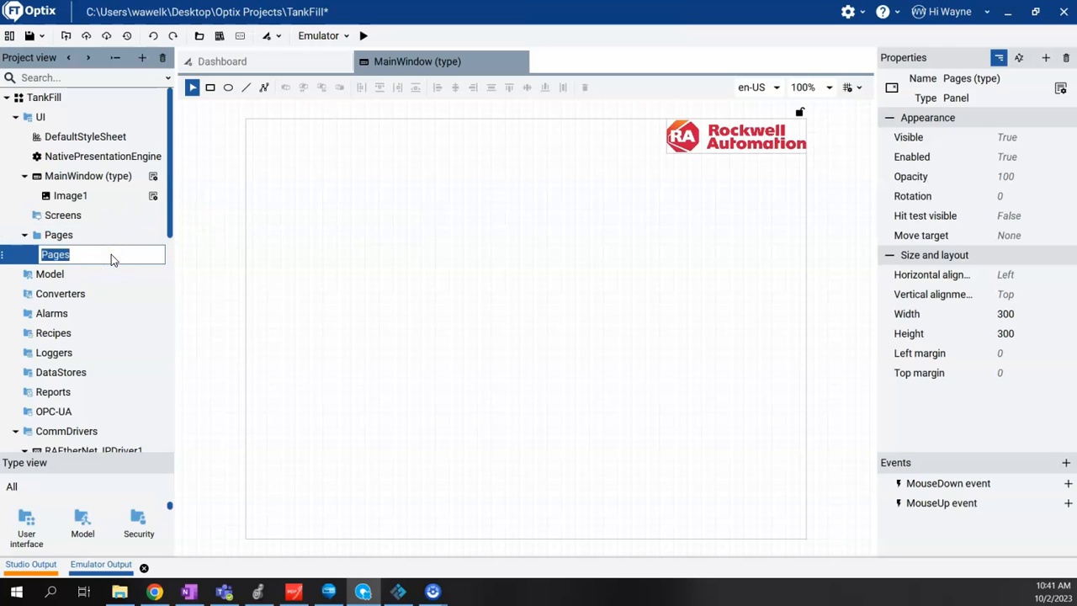
click(93, 257)
key(Return)
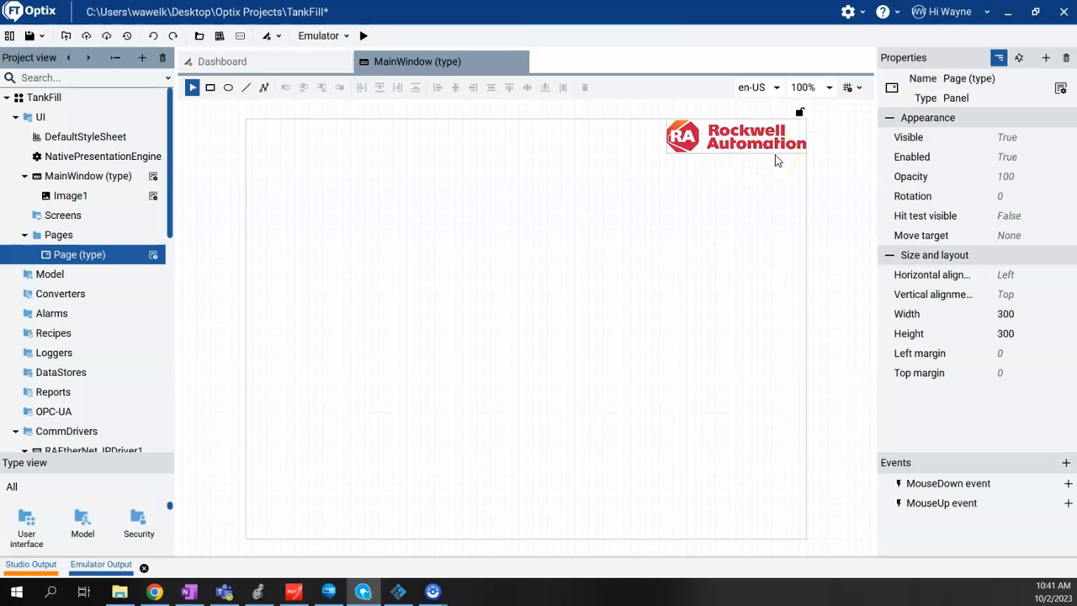
Step: Set the width of the Page panel type to 780 and its height to 500
click(957, 322)
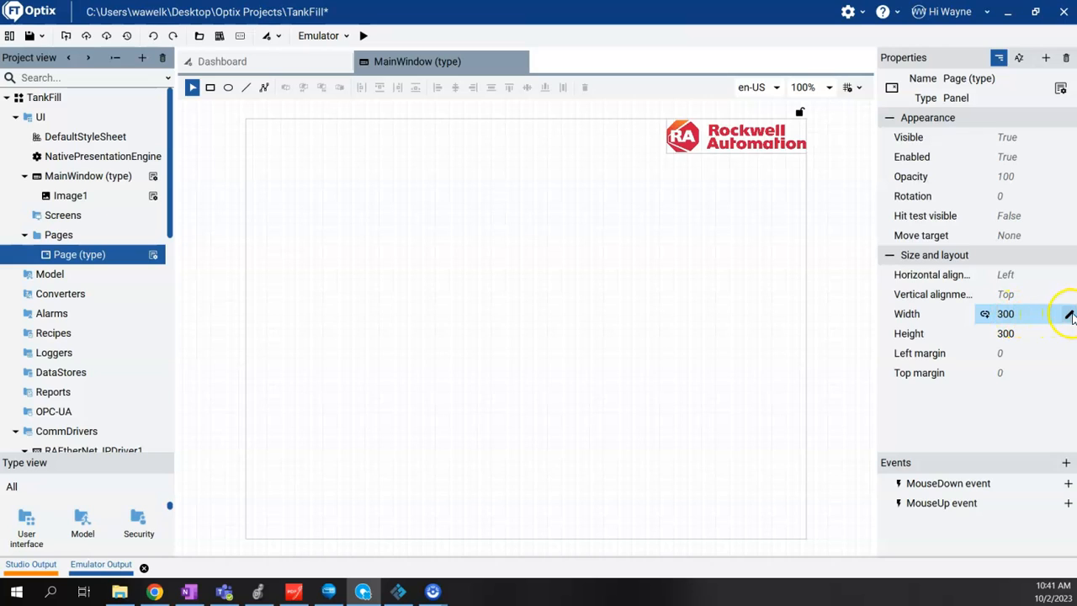
click(1069, 315)
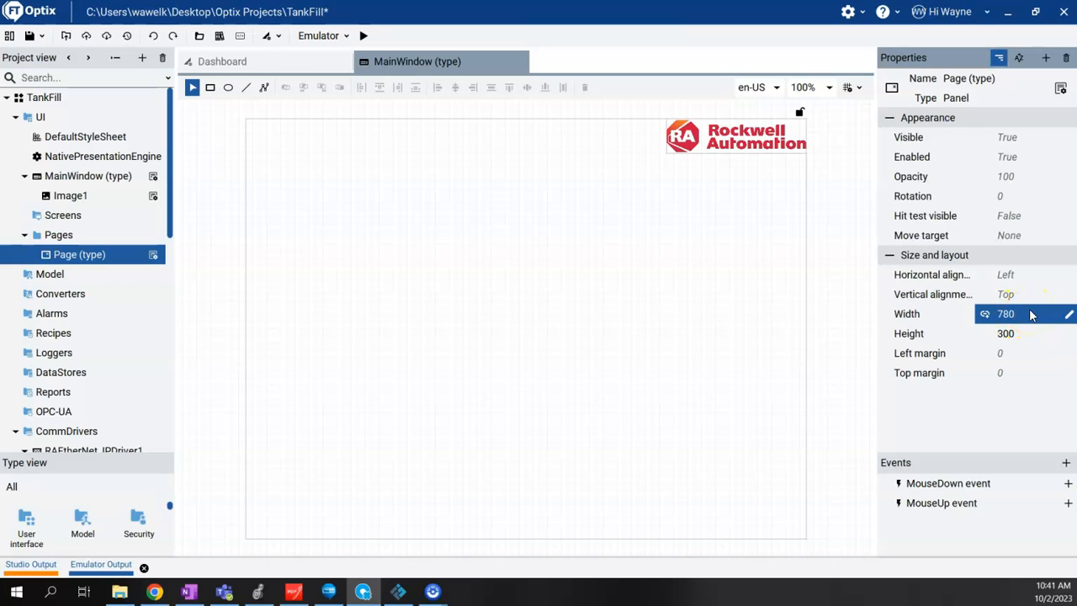
click(1070, 334)
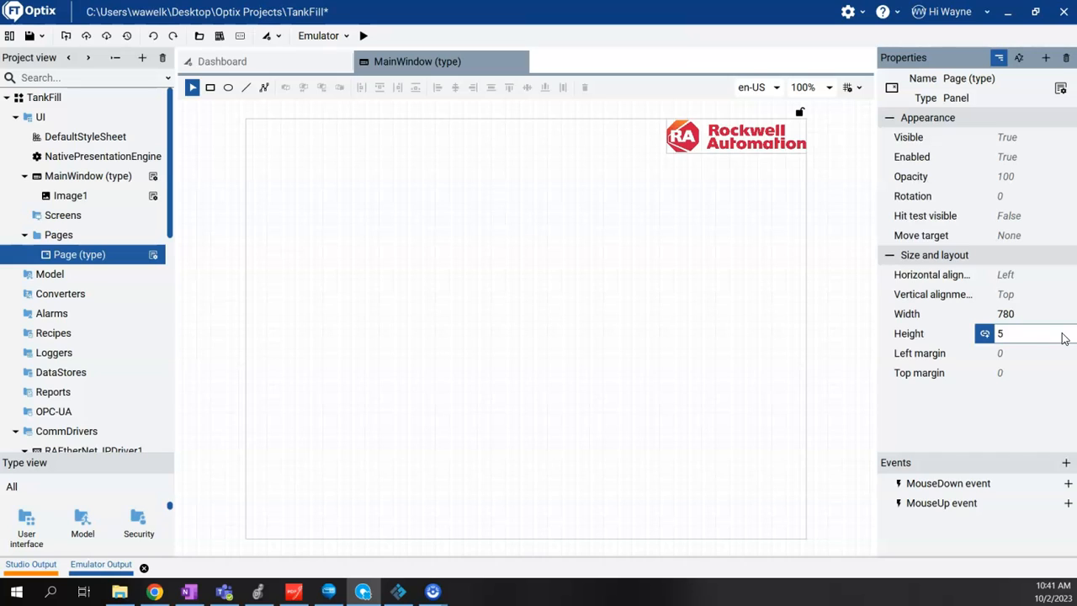
key(Return)
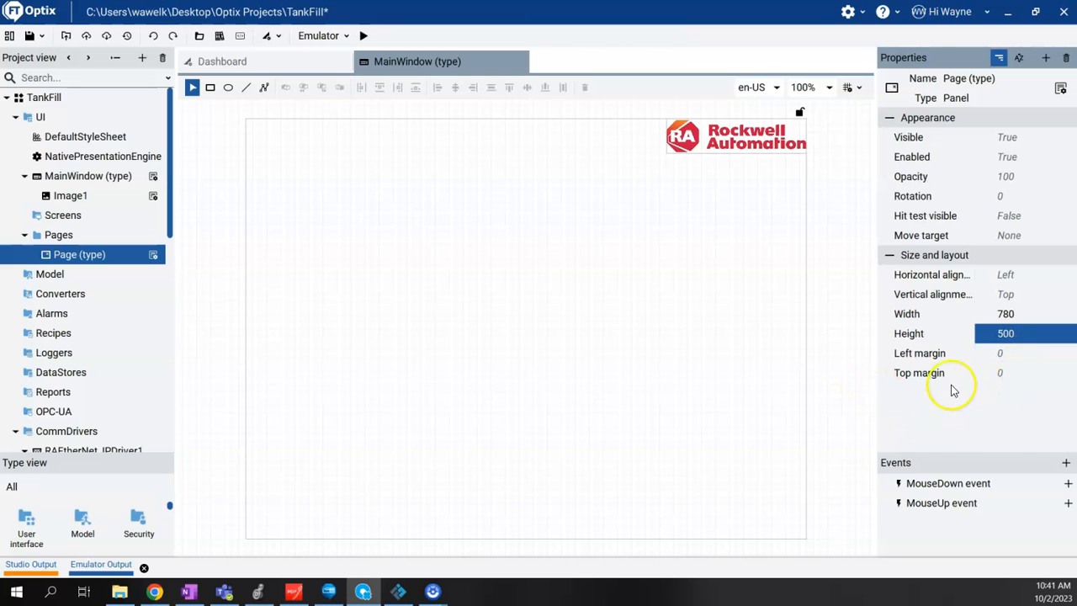
Step: Set the left and top margins of the Page panel type to 10 each
click(1069, 354)
text(1)
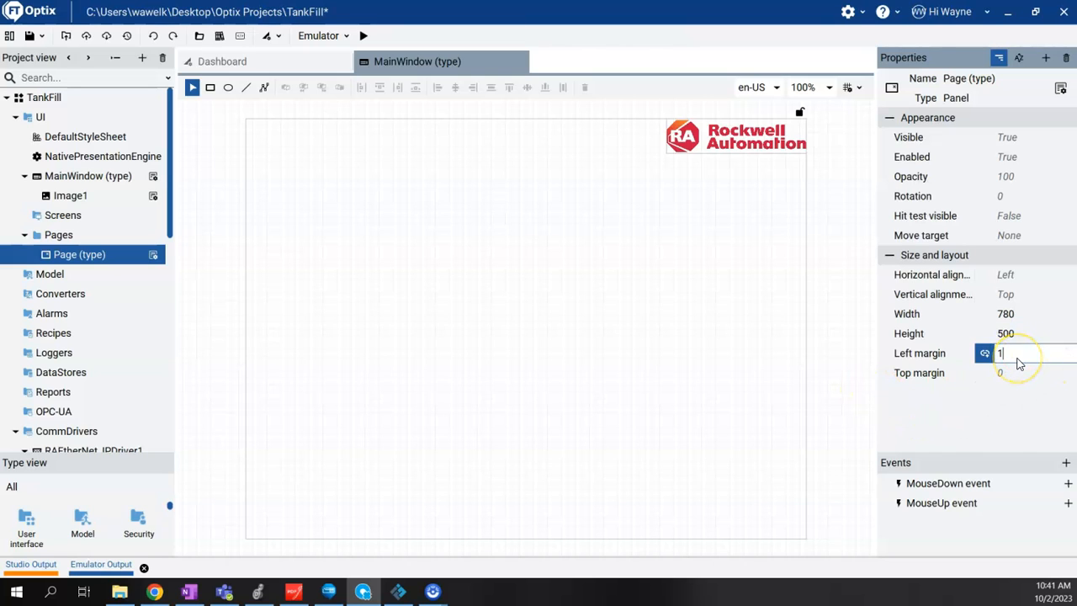
text(0)
key(Return)
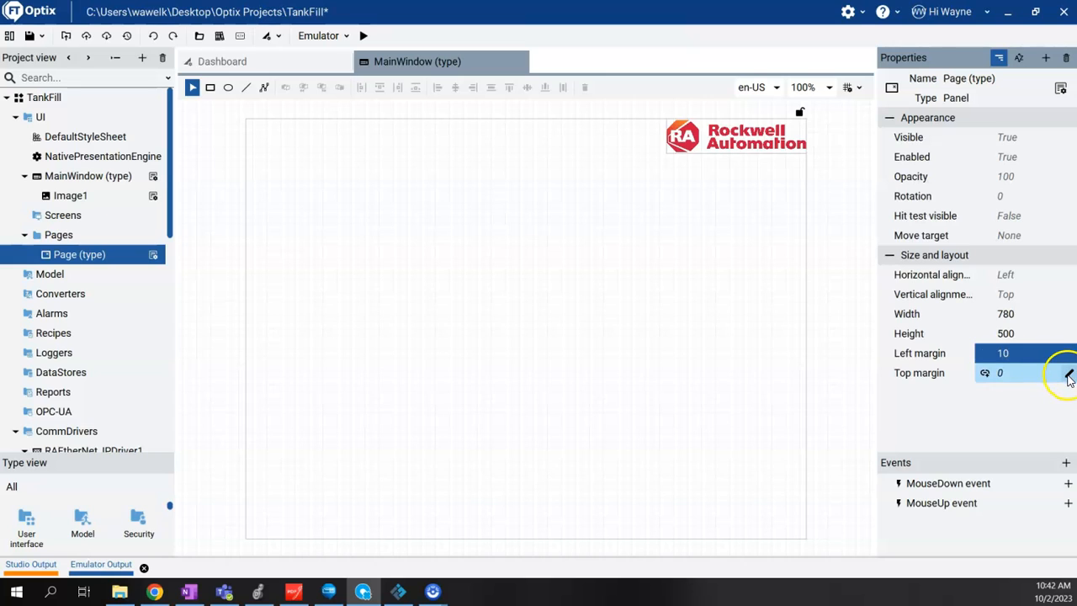
click(1070, 374)
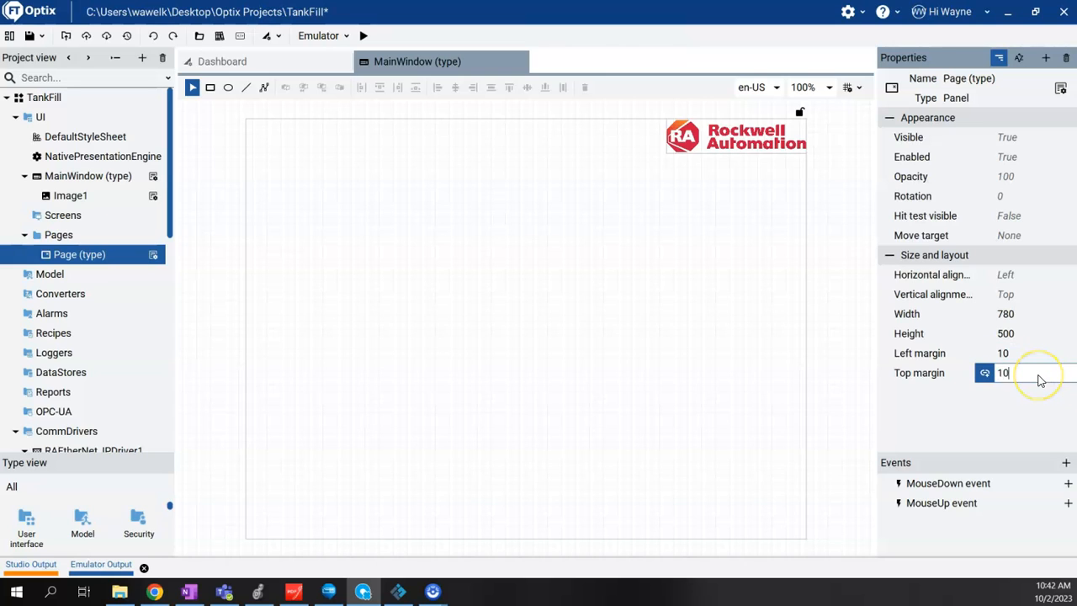
text(10)
key(Return)
click(848, 355)
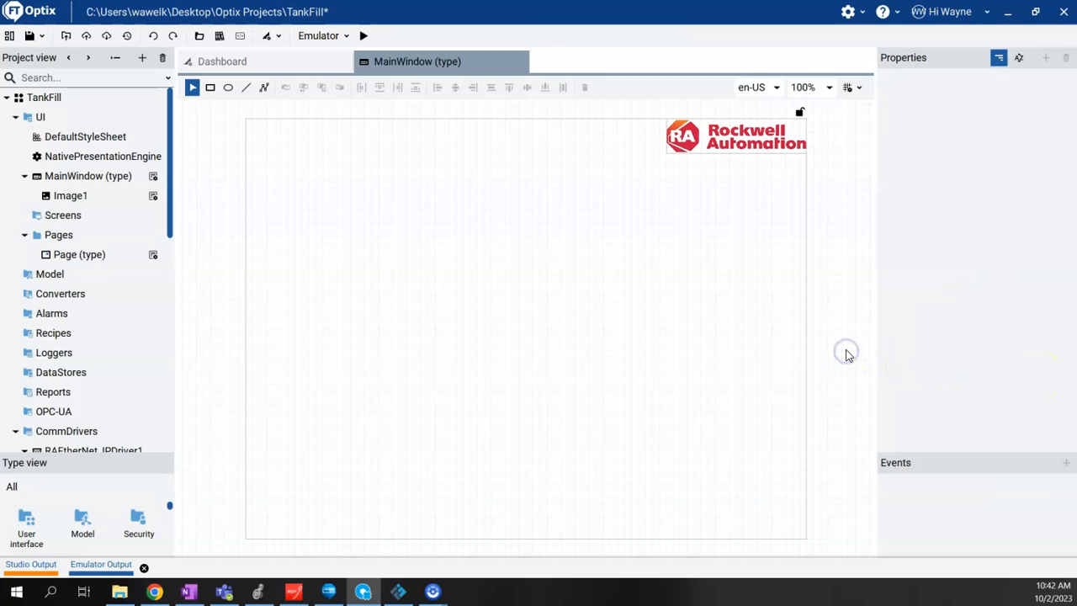
Step: Create a new panel based on the Page type in the Pages folder and name it Tank
right_click(70, 238)
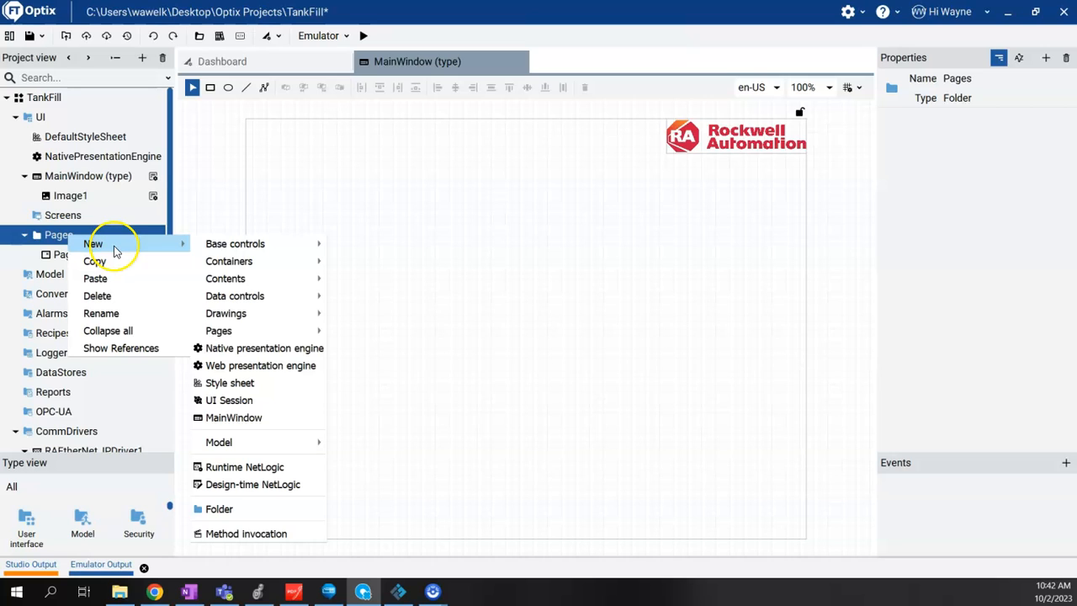
mouse_move(262, 335)
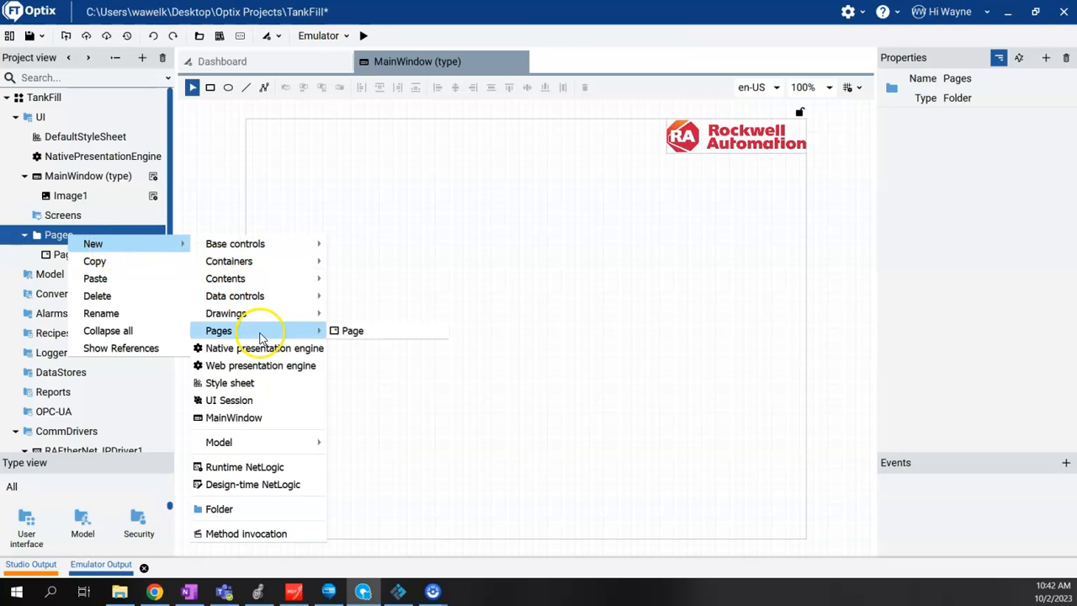
click(353, 333)
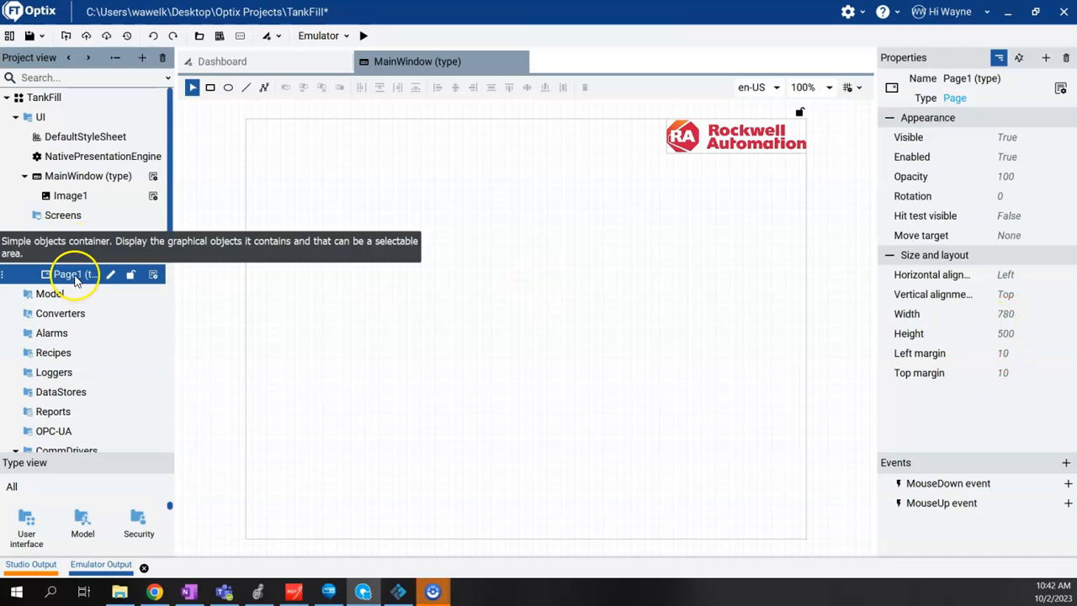
click(110, 275)
text(Tank)
key(Return)
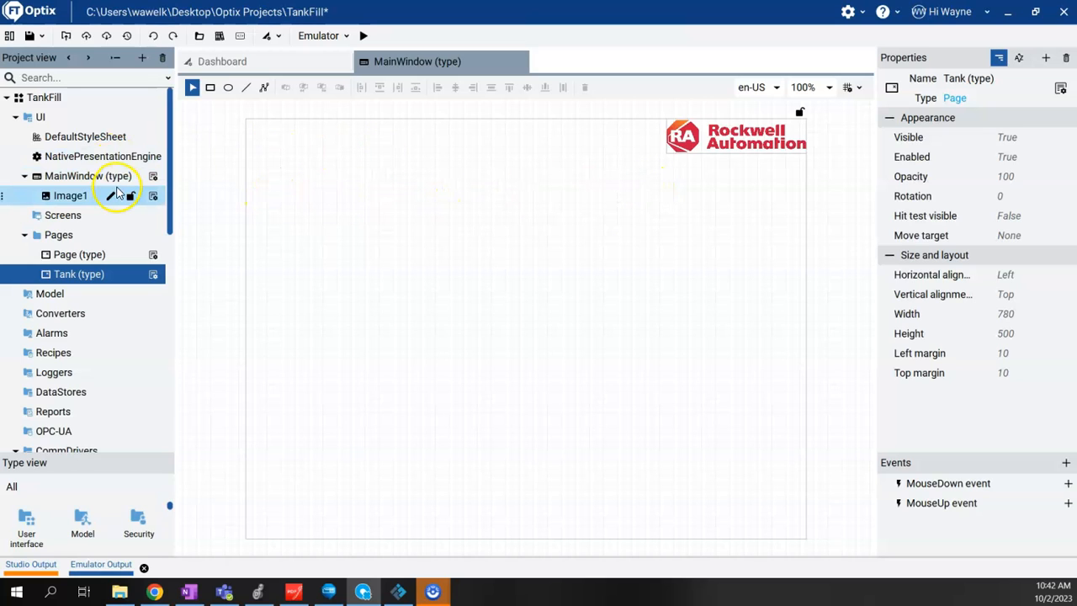
Step: Add a navigation panel container to MainWindow
right_click(82, 180)
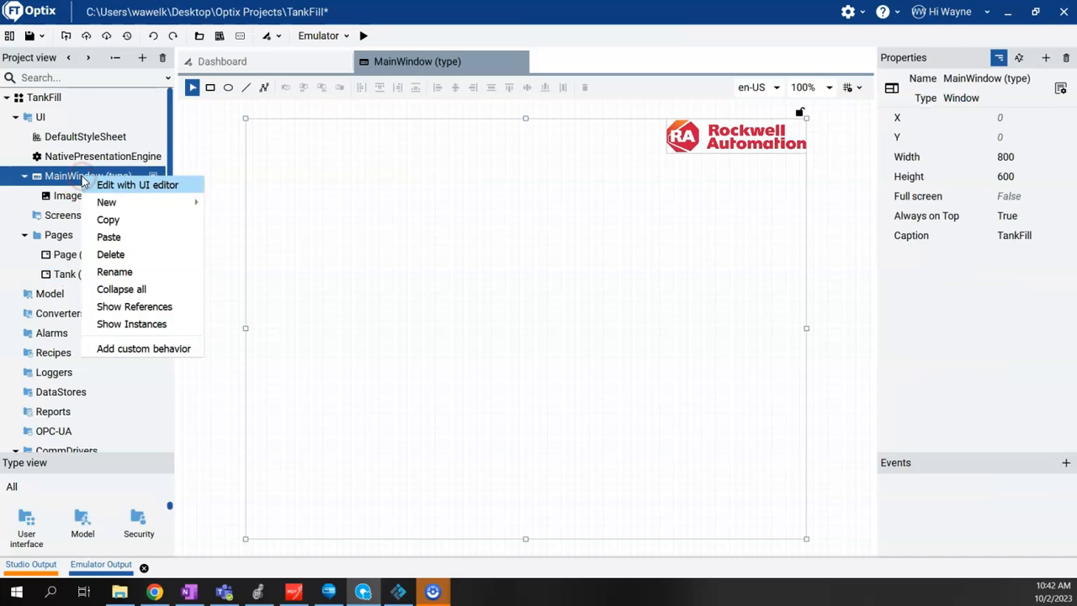
mouse_move(131, 205)
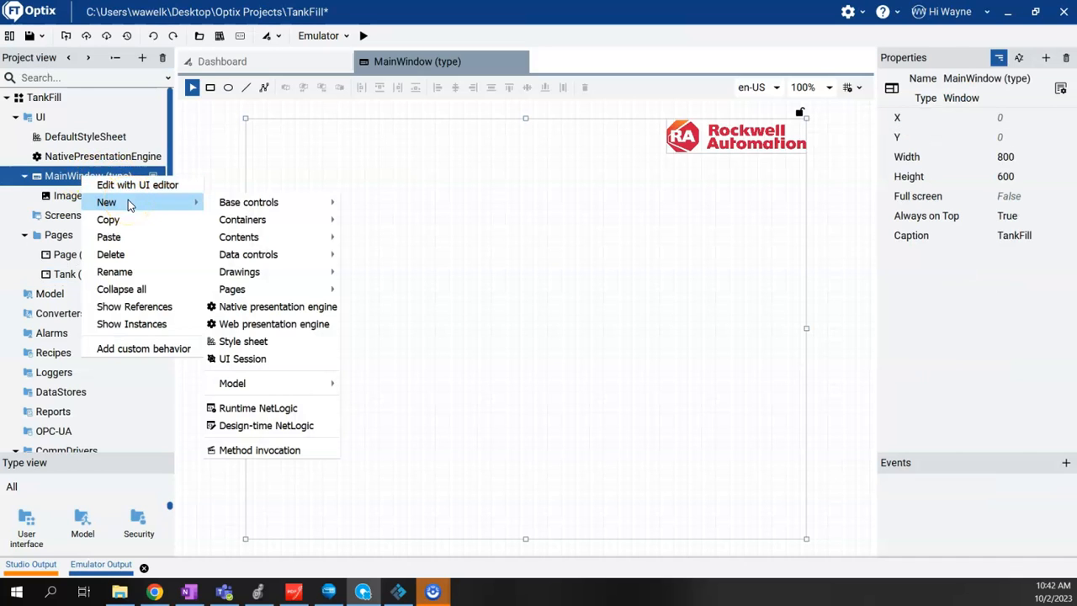
mouse_move(261, 223)
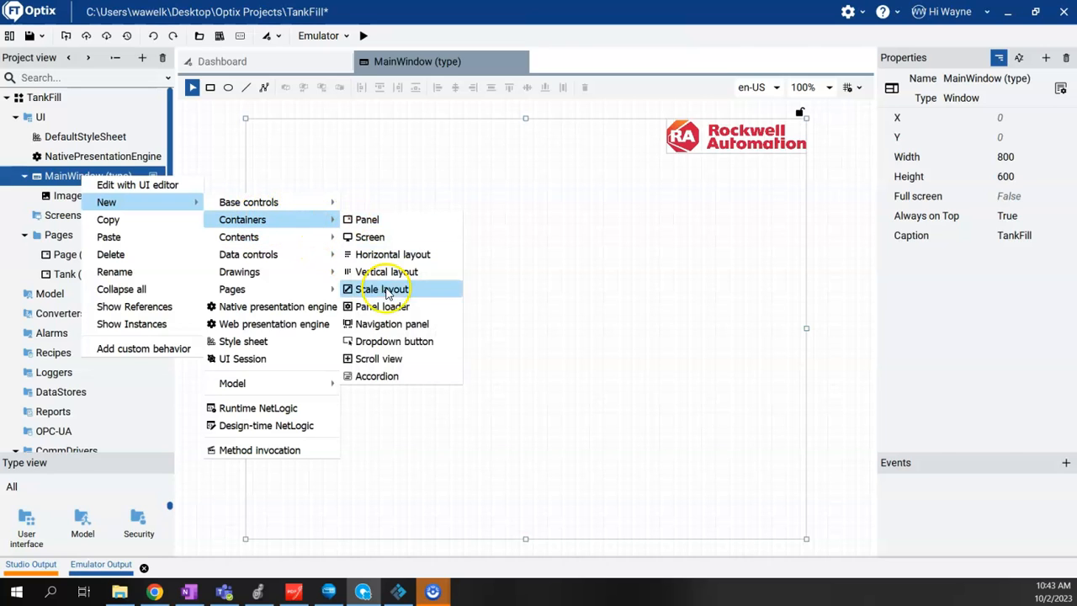
click(392, 324)
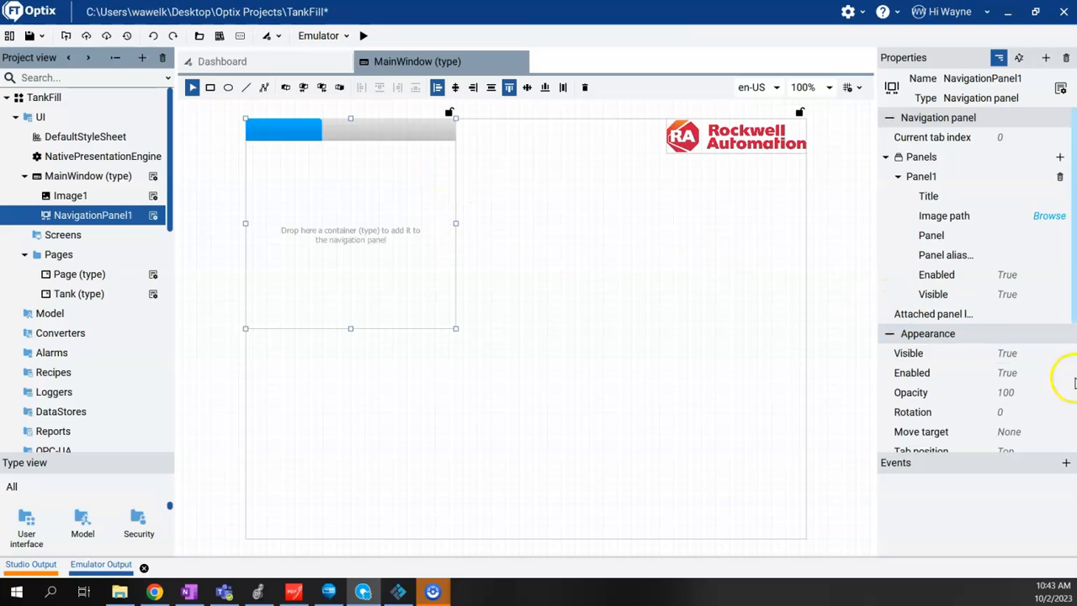
Step: Set the navigation panel's horizontal and vertical alignment to Stretch and its top margin to 55
scroll(1016, 355, down, 2)
scroll(1014, 356, down, 2)
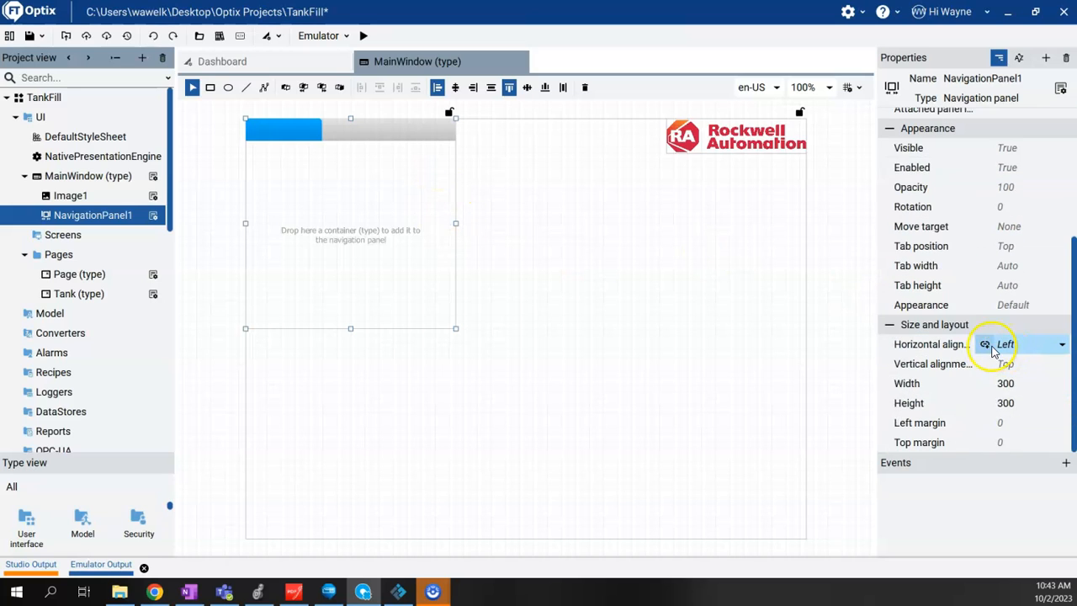
click(1062, 347)
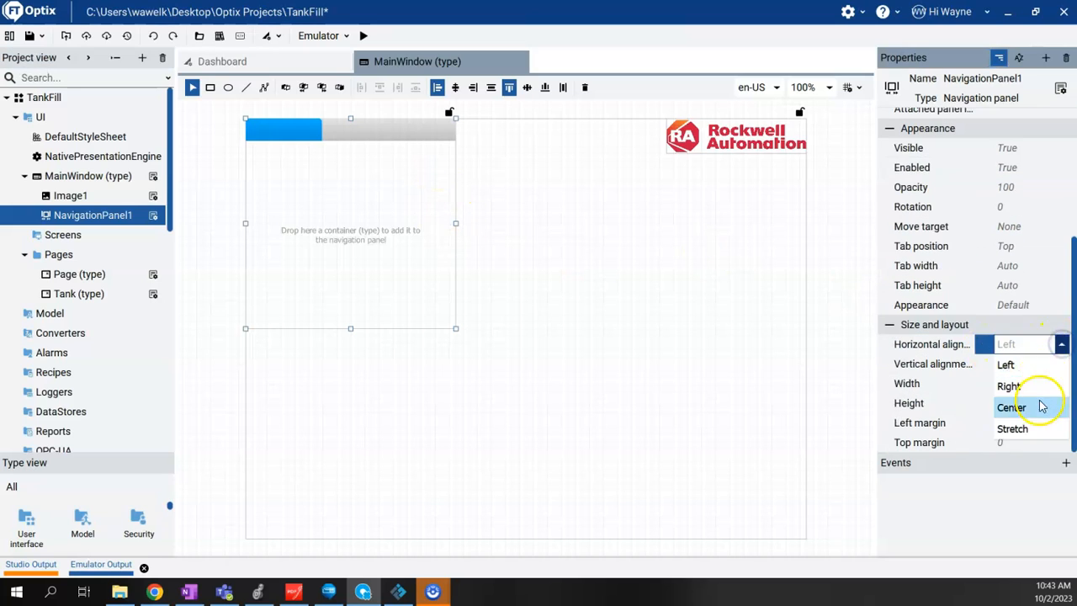
click(1033, 429)
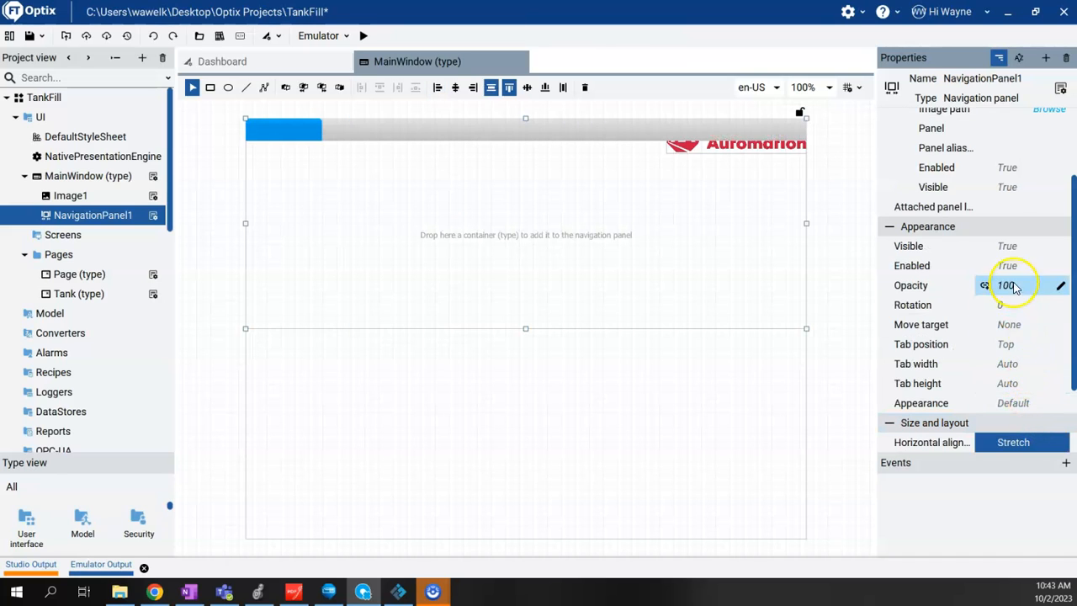
scroll(1017, 379, down, 2)
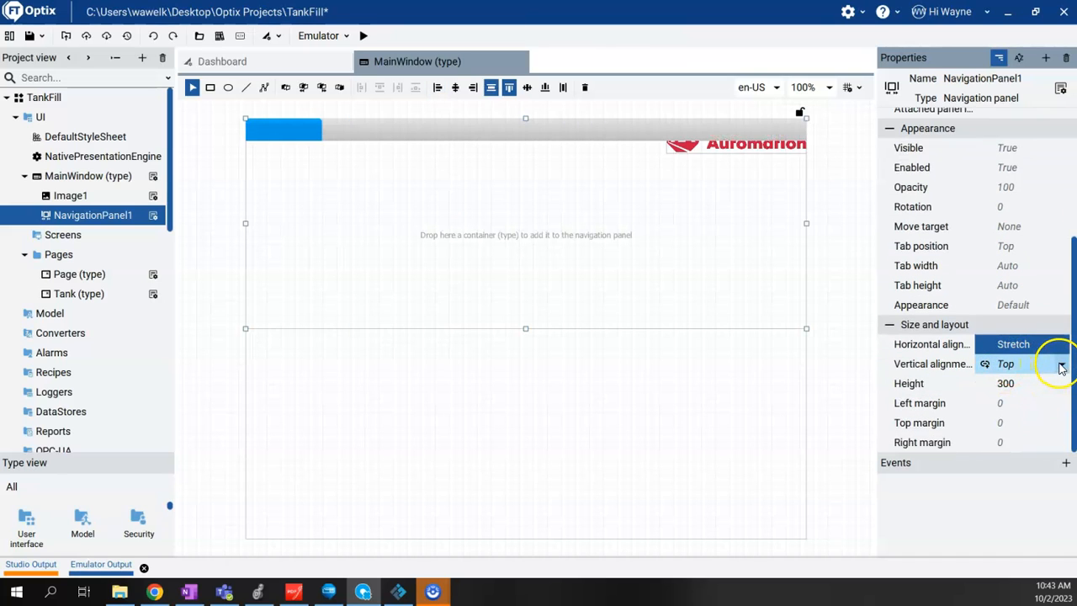
click(1063, 363)
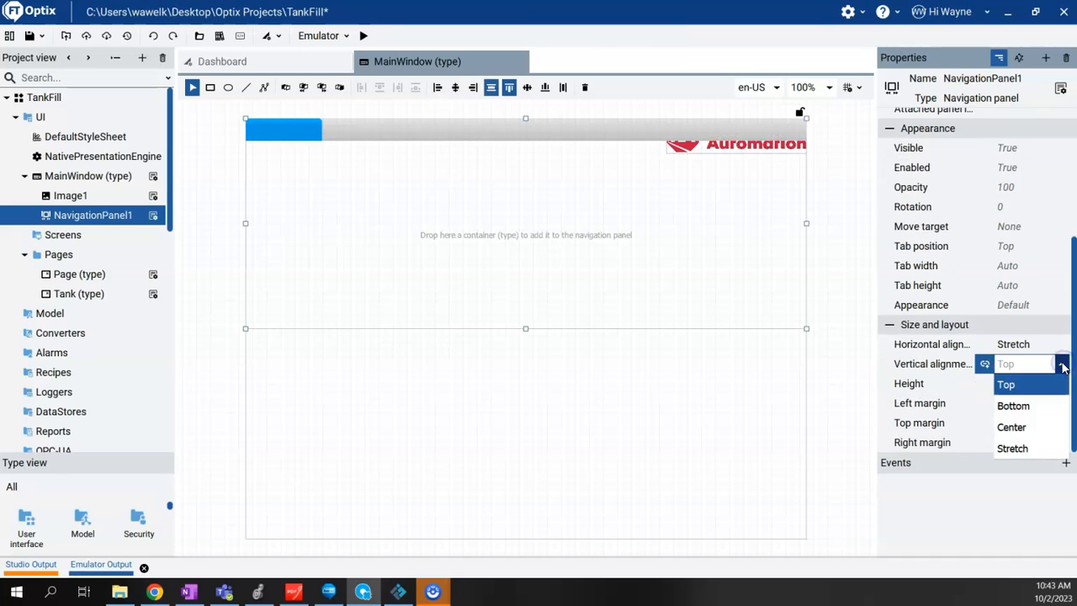
click(1025, 450)
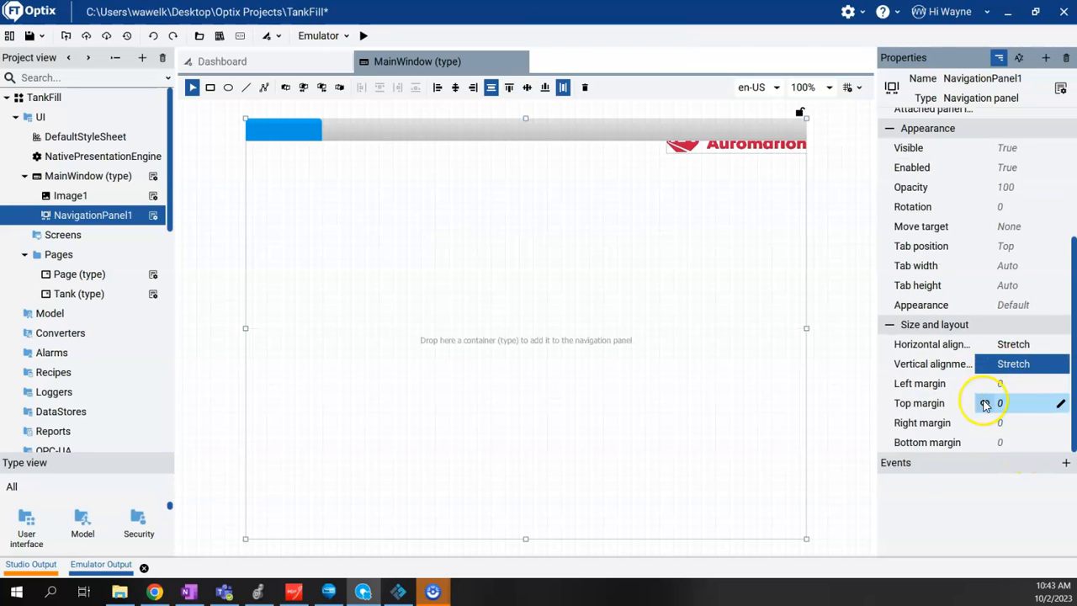
click(1061, 404)
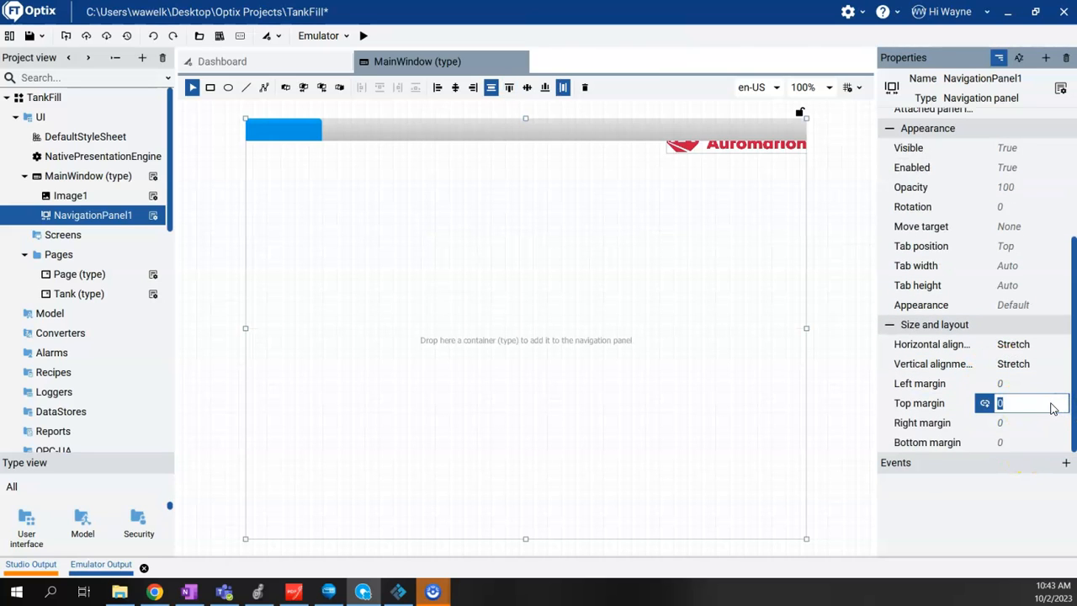
key(Return)
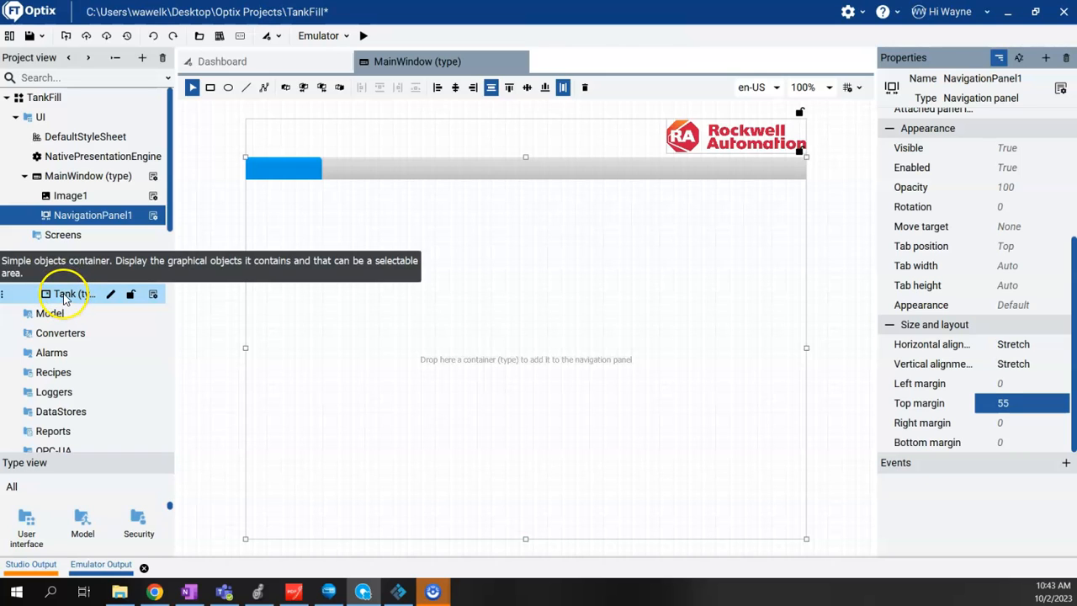
Step: Add the Tank page to the navigation panel in MainWindow as its first tab
drag(65, 299, 79, 293)
drag(285, 174, 283, 168)
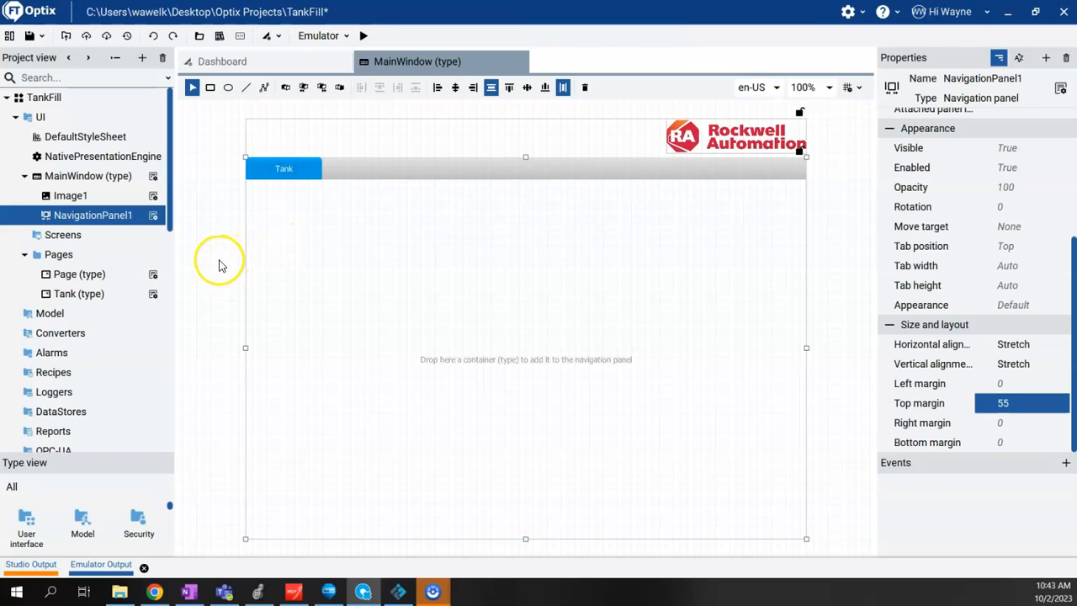
click(219, 262)
Step: Create another panel based on the Page type in the Pages folder and add it to the navigation panel as the second tab
click(66, 257)
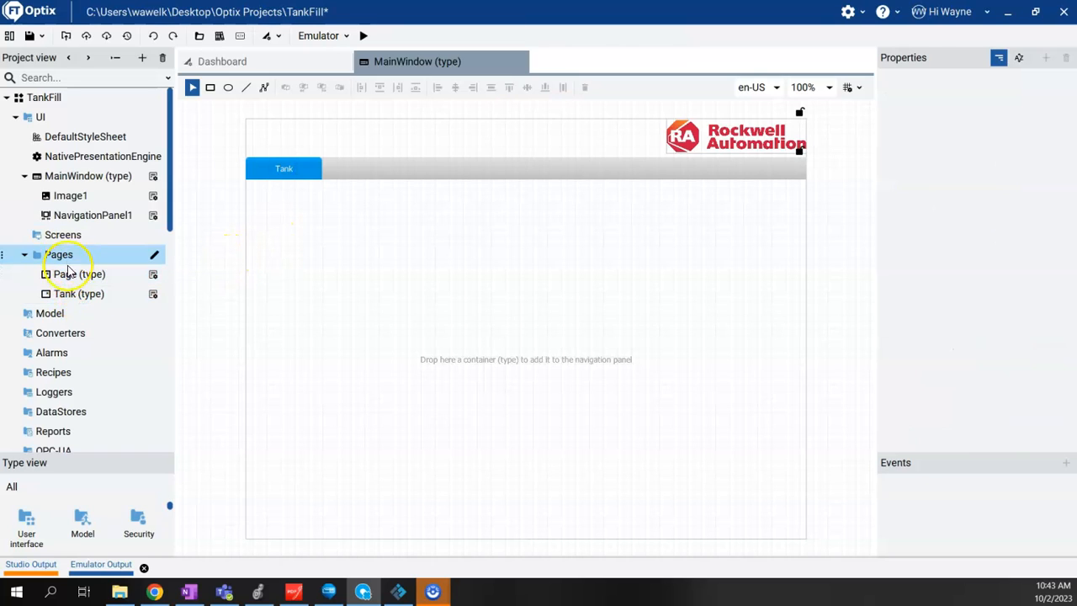
right_click(67, 261)
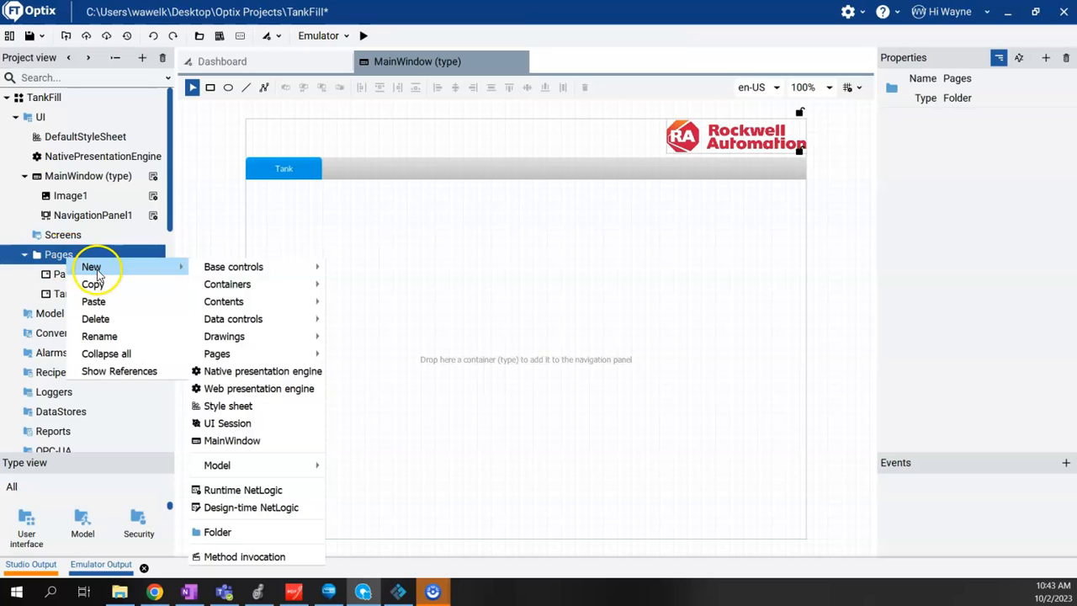
mouse_move(168, 264)
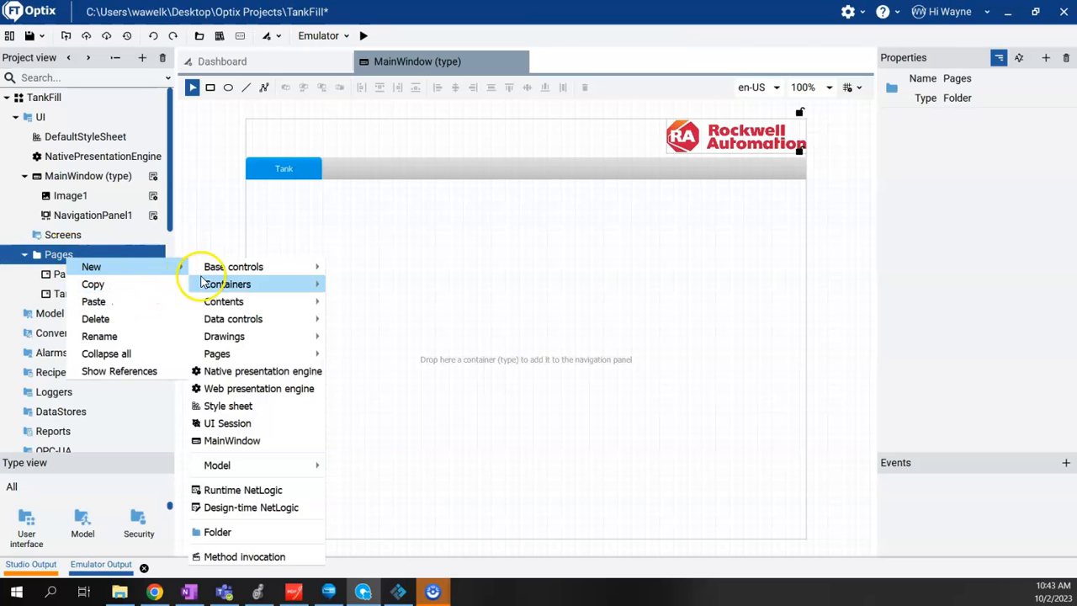
mouse_move(253, 353)
click(336, 355)
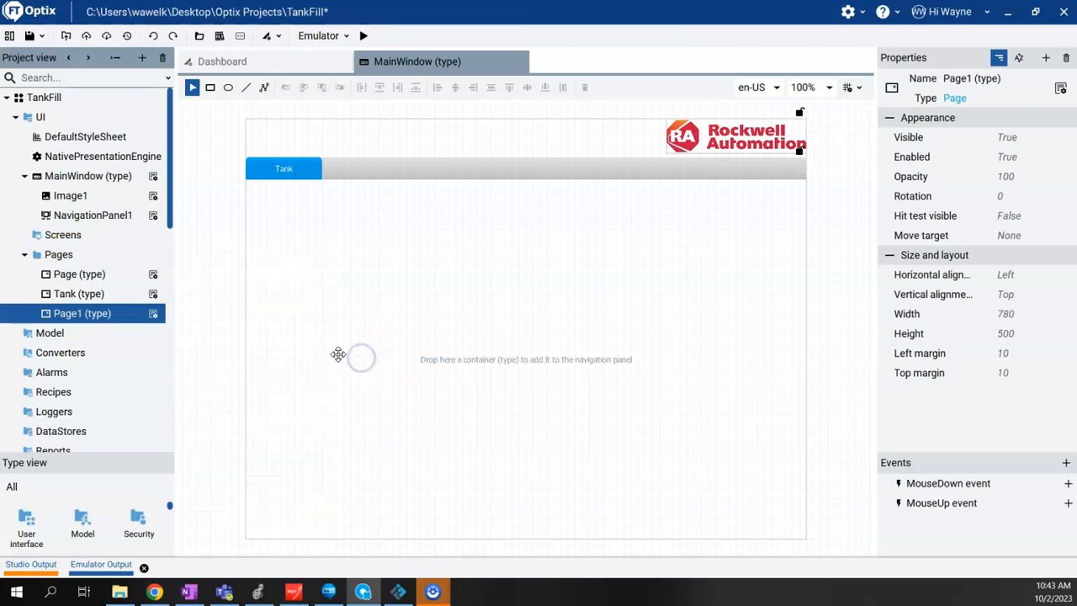
drag(93, 313, 299, 272)
drag(344, 171, 342, 168)
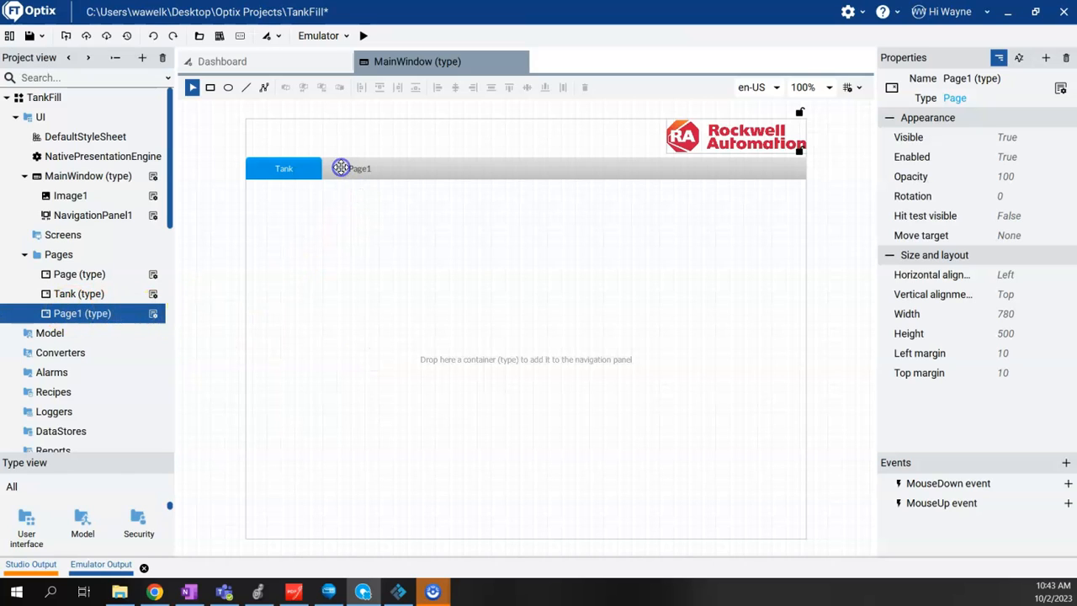
Step: Search the template libraries for "tank" and place the Tank vessel graphic with built-in fill-level animation on the Tank page
double_click(60, 293)
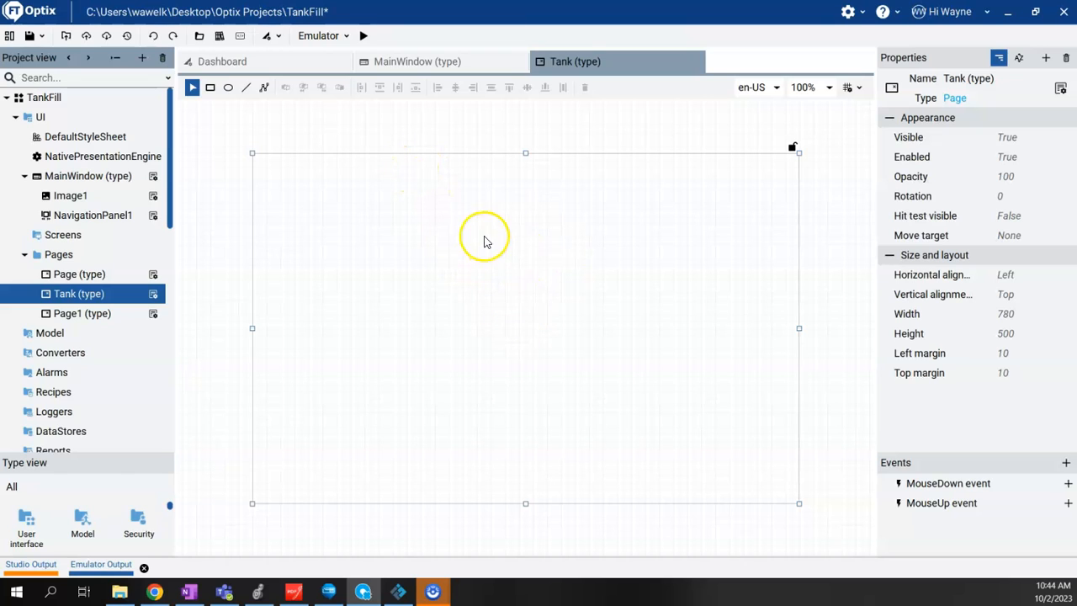
click(220, 38)
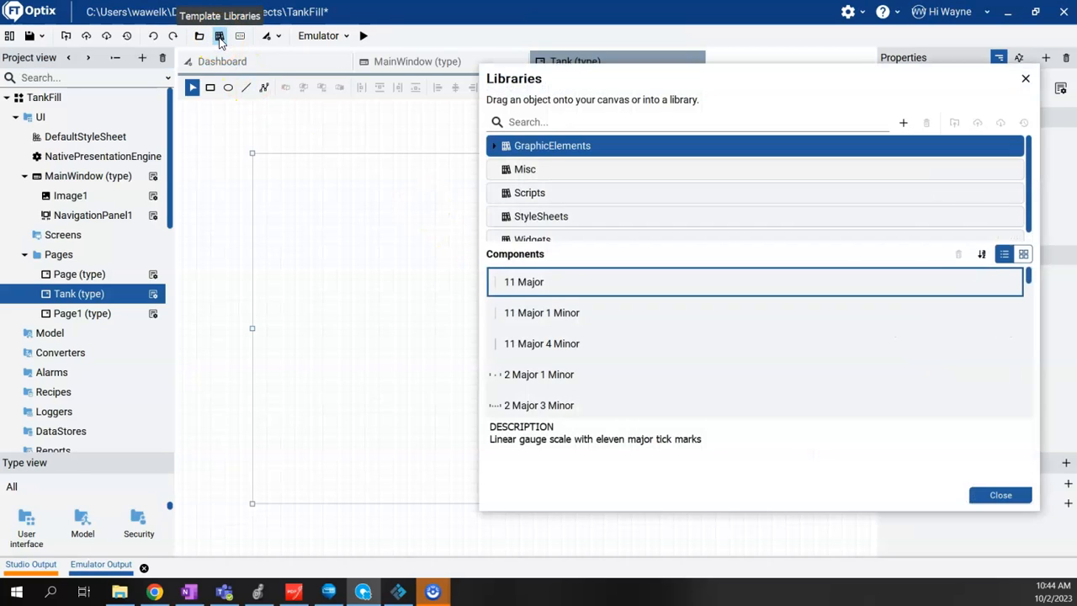
click(560, 122)
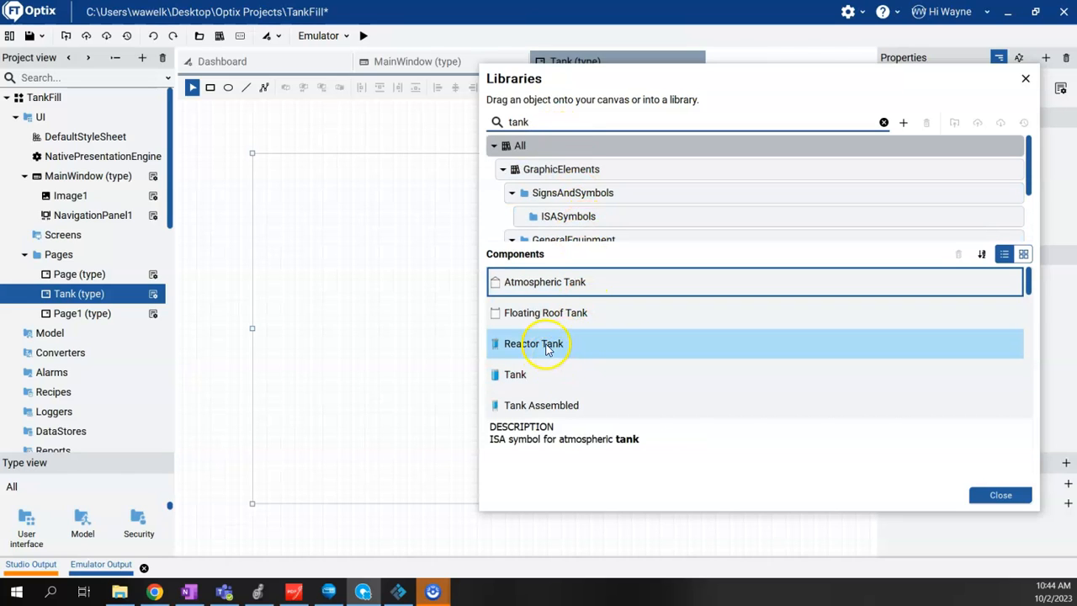
scroll(547, 345, down, 3)
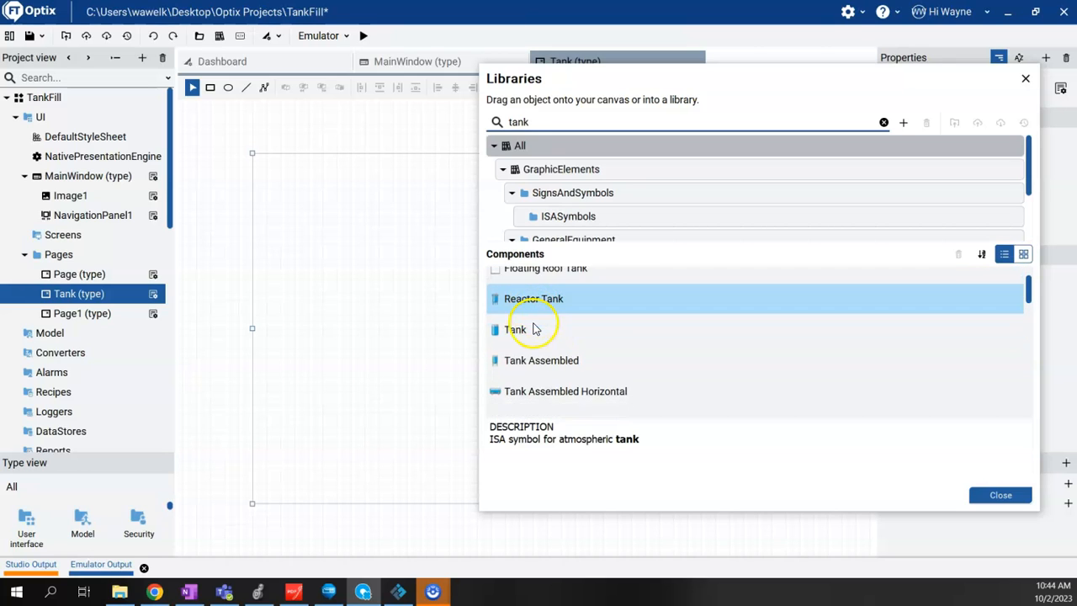
scroll(534, 329, down, 4)
scroll(530, 329, up, 3)
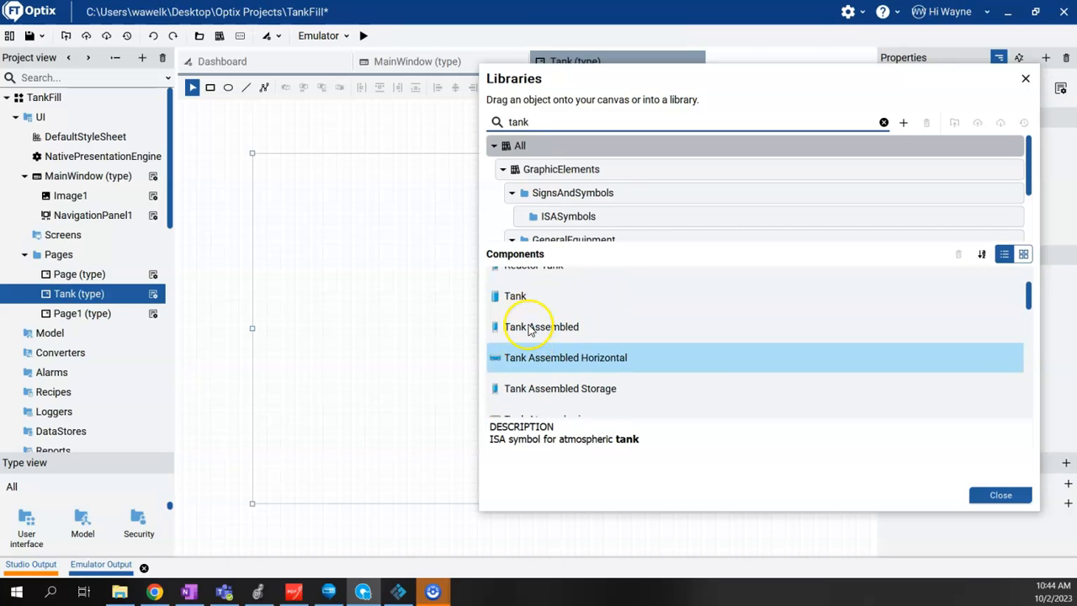
click(519, 301)
drag(422, 292, 397, 296)
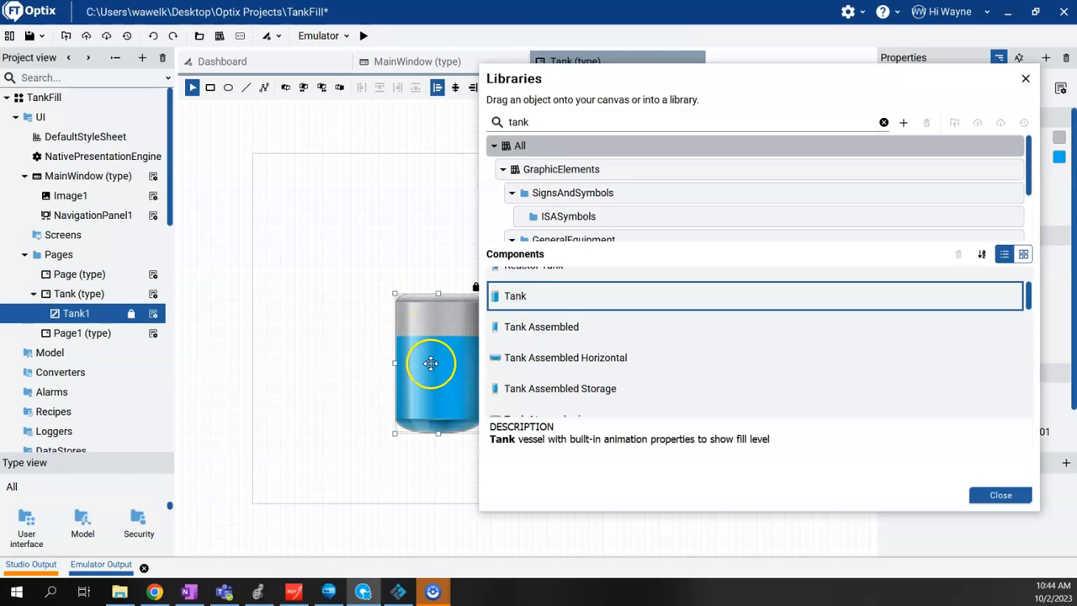
click(1000, 497)
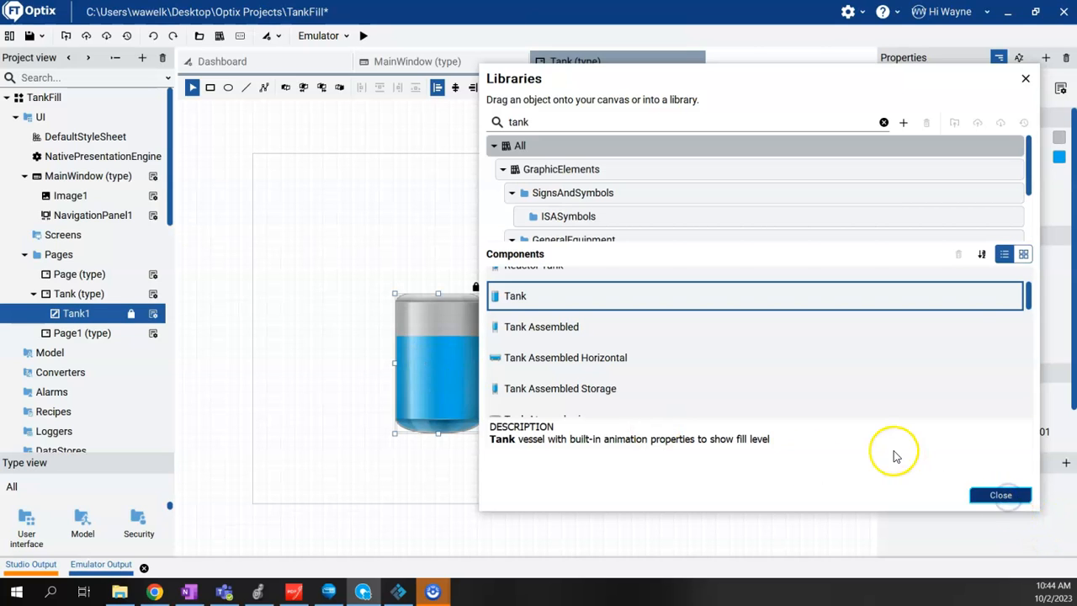
click(1000, 495)
Step: Enlarge the tank graphic to about 194 by 240 and position it near the centre of the Tank page
drag(443, 366, 494, 310)
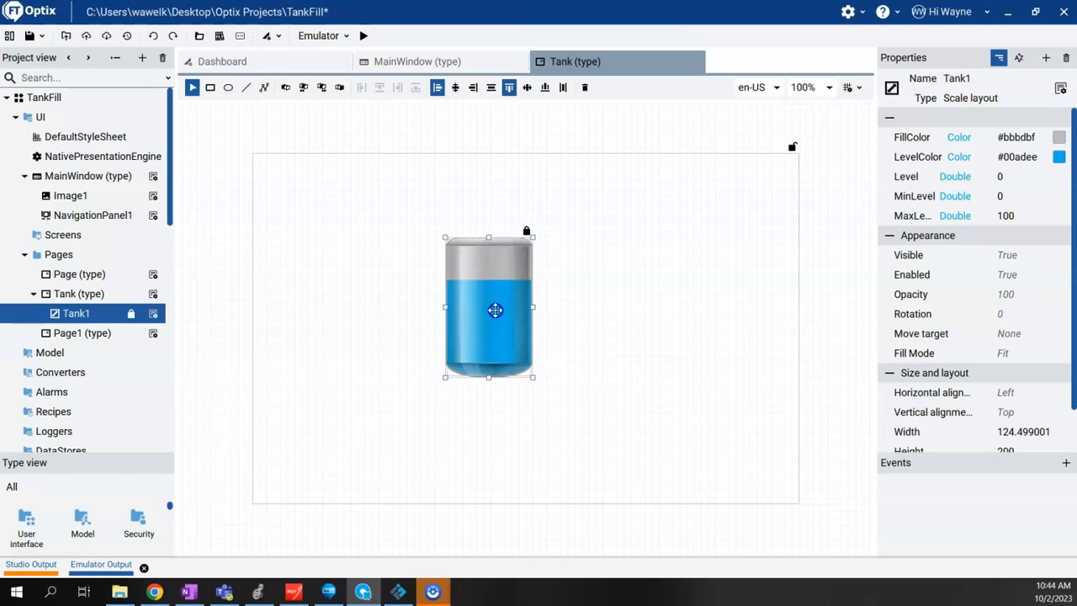
drag(530, 376, 581, 406)
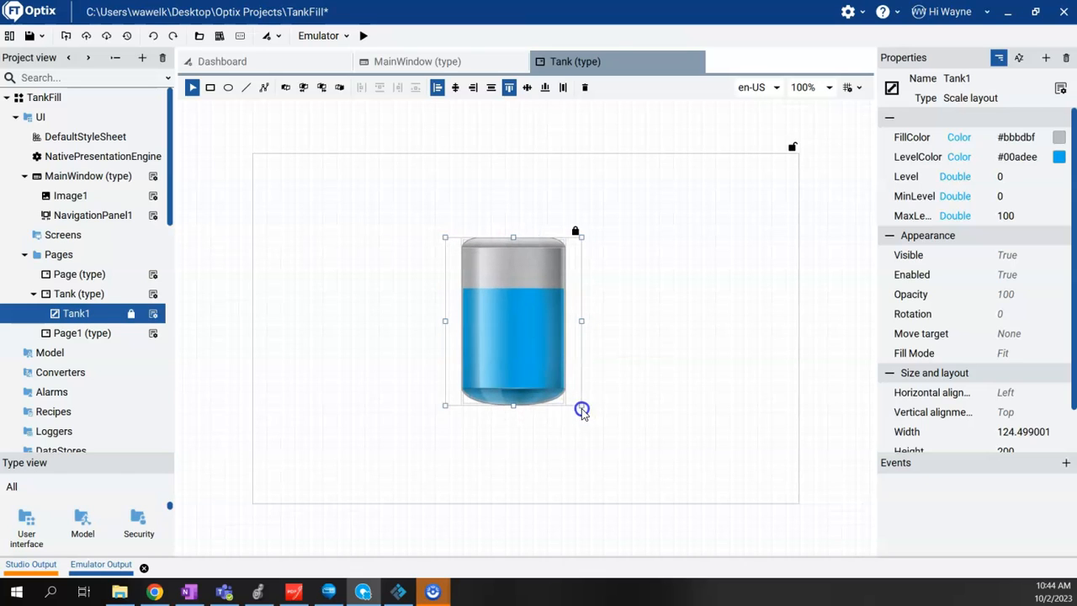
drag(531, 329, 534, 337)
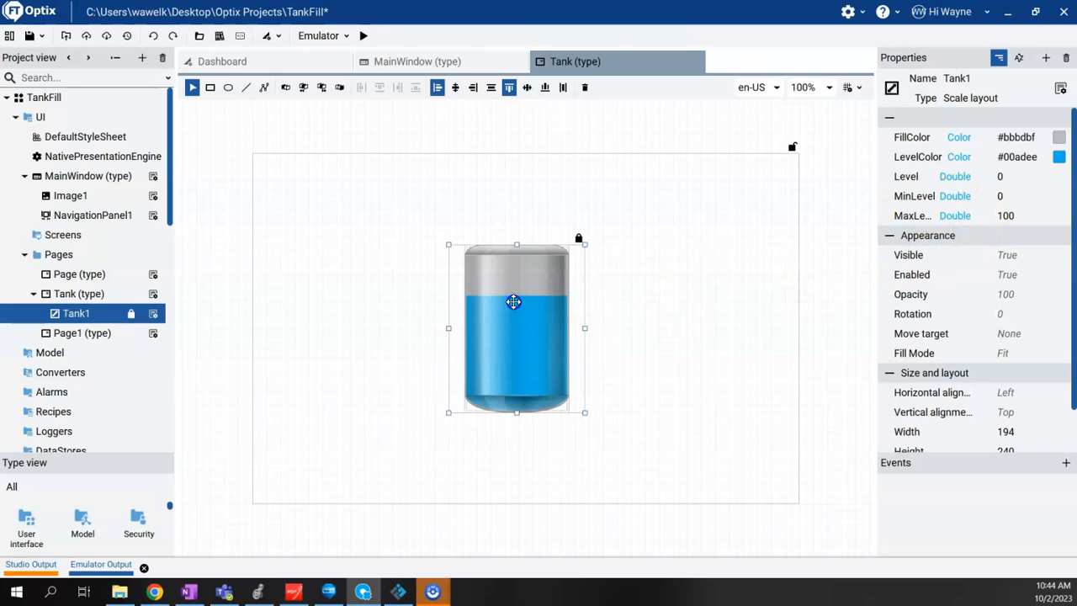
mouse_move(513, 311)
mouse_down()
mouse_move(507, 298)
mouse_move(514, 310)
mouse_up()
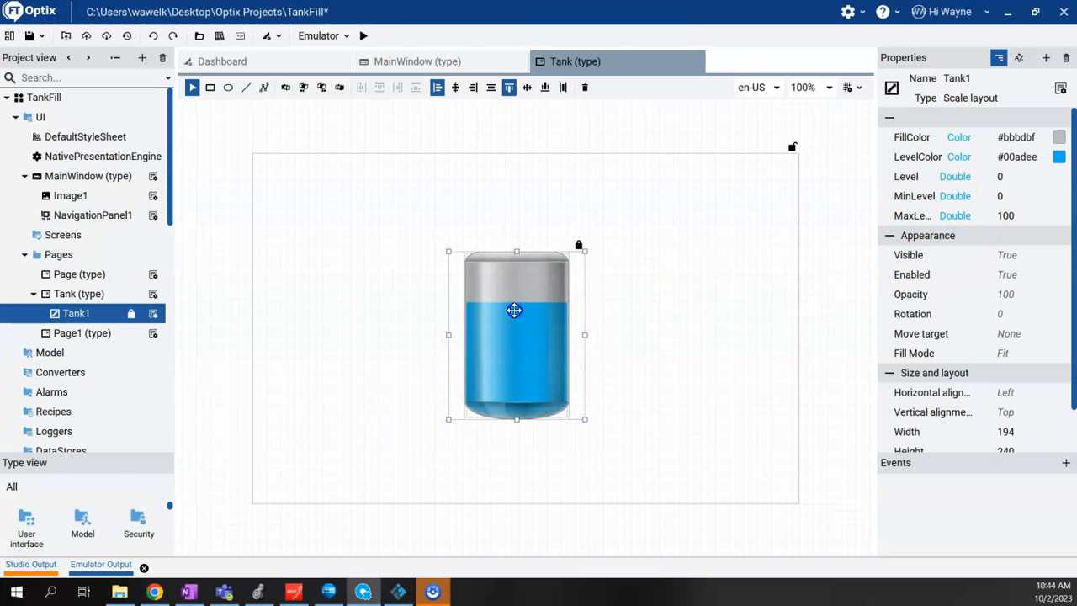
click(627, 335)
Step: Set the tank graphic's MaxLevel to 10
click(539, 298)
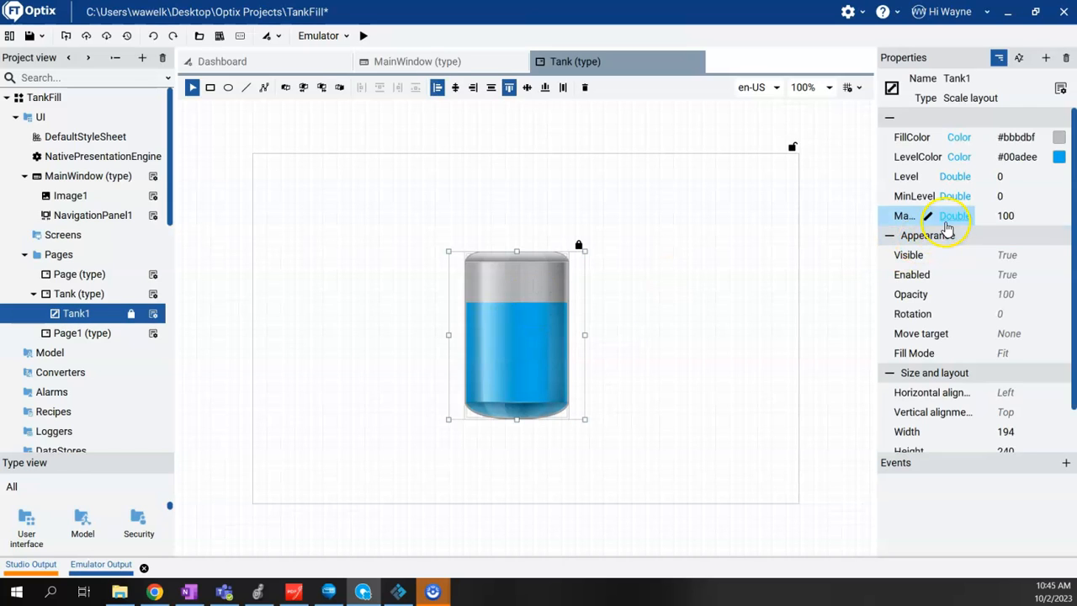
click(1001, 184)
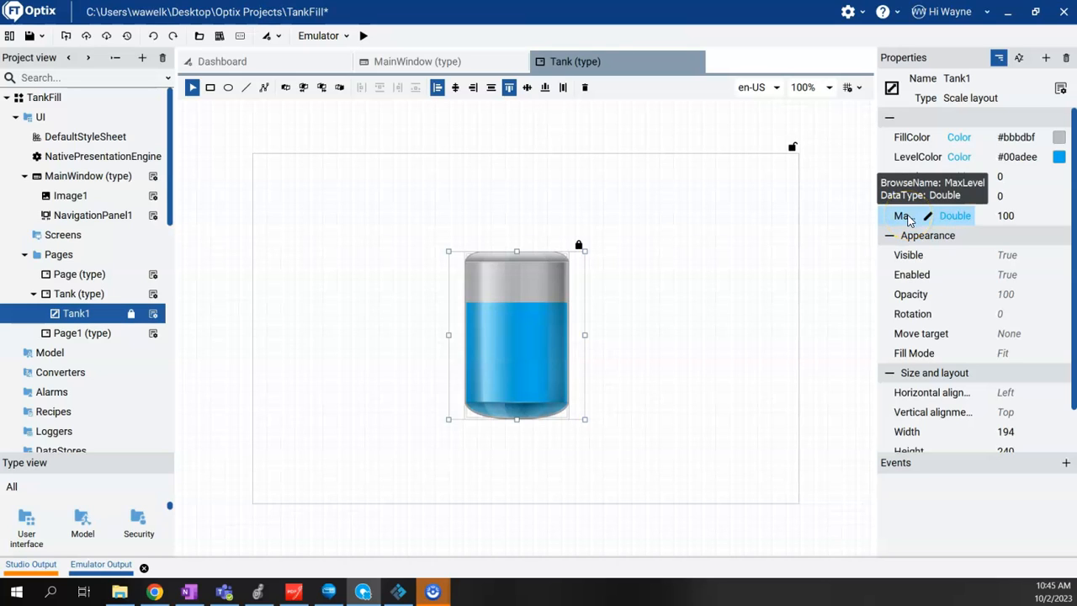
click(1043, 216)
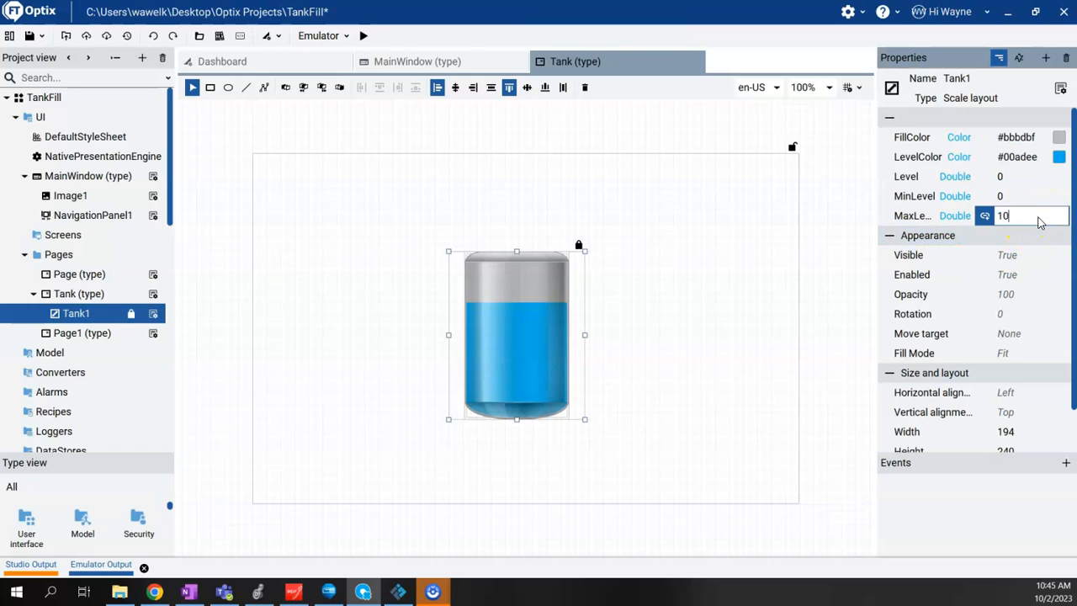
text(10)
key(Return)
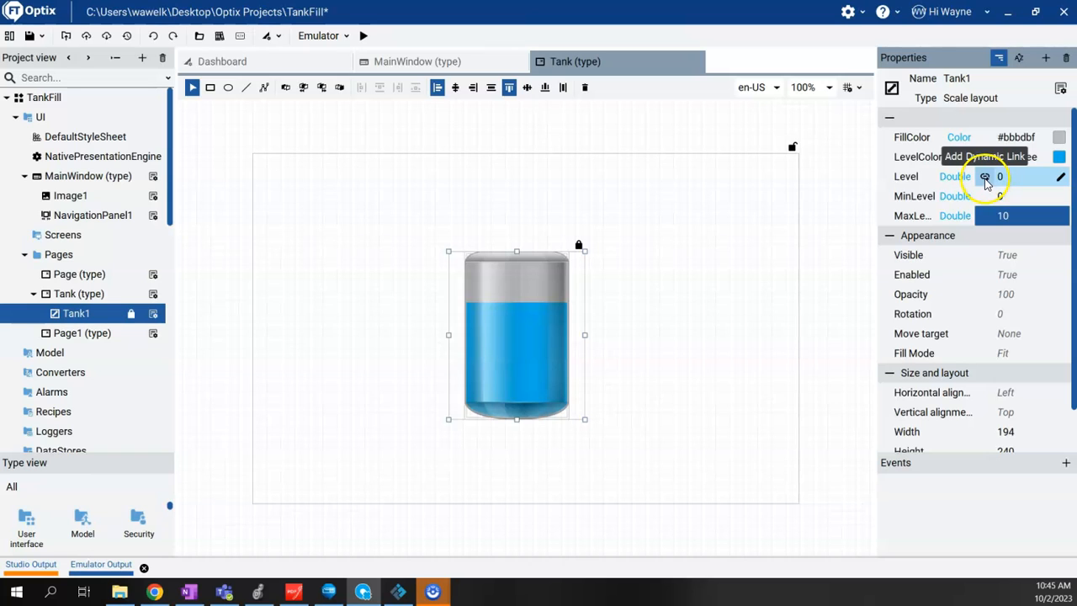
Step: Link the tank graphic's Level dynamically to the FLOAT_IN_1 controller tag of LogixEcho under RAEtherNet_IPDriver1
click(983, 177)
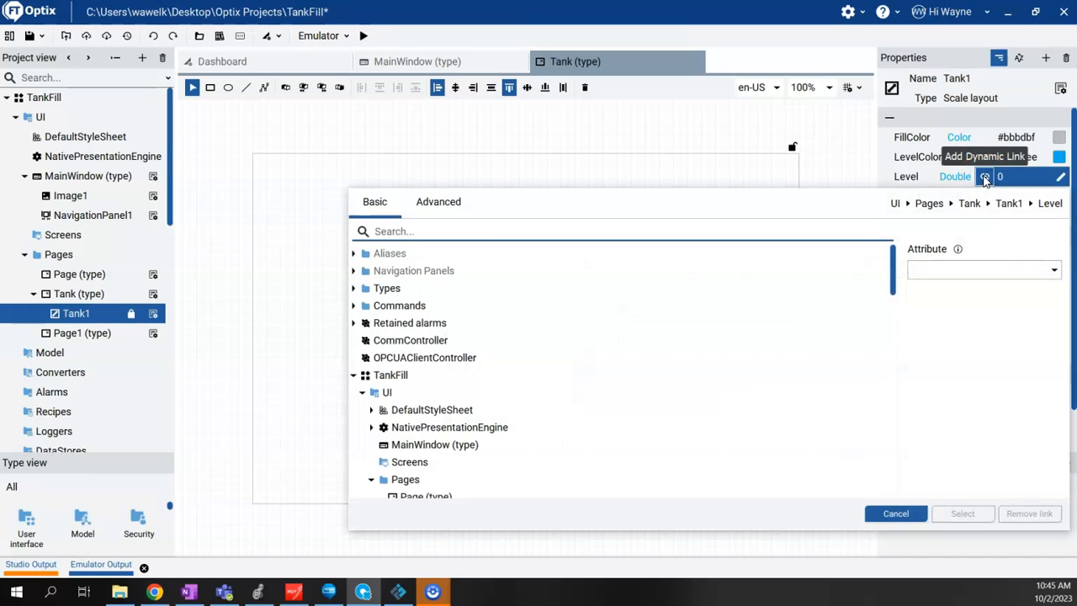
drag(891, 269, 885, 448)
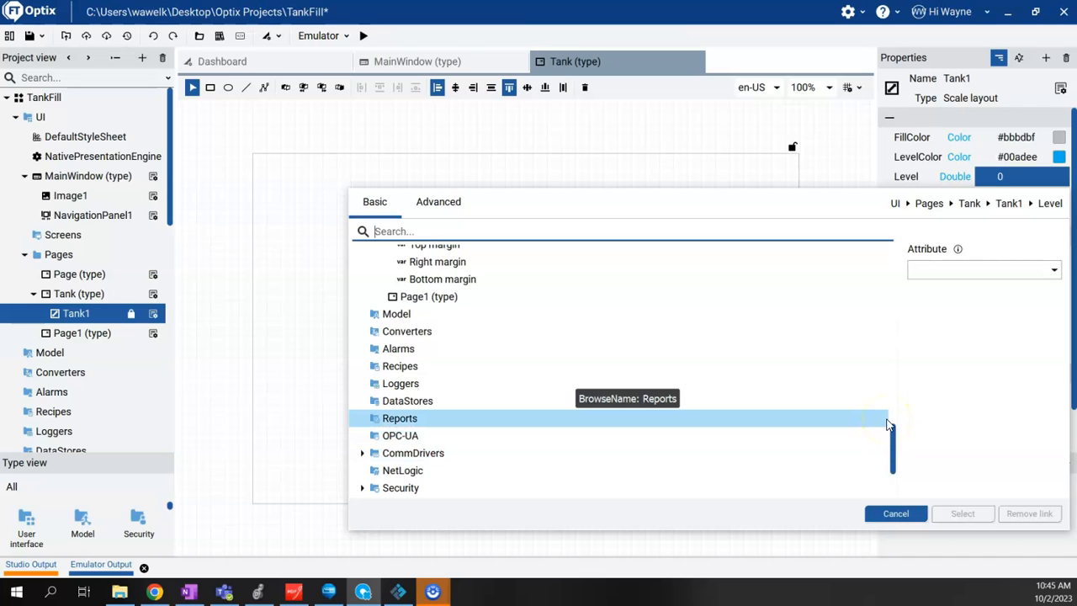
drag(888, 425, 892, 440)
click(468, 416)
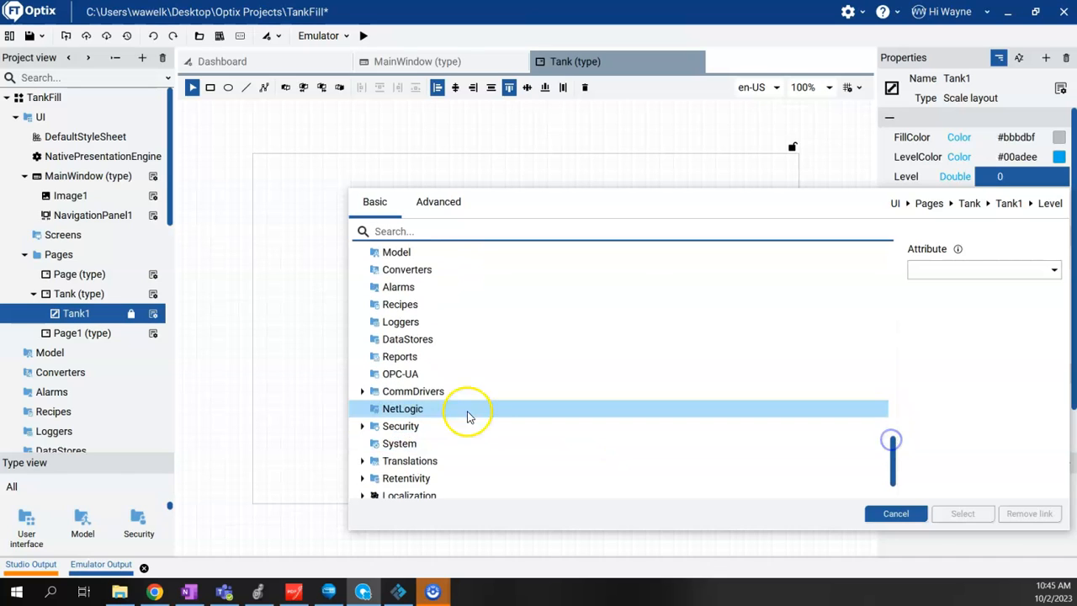
click(362, 391)
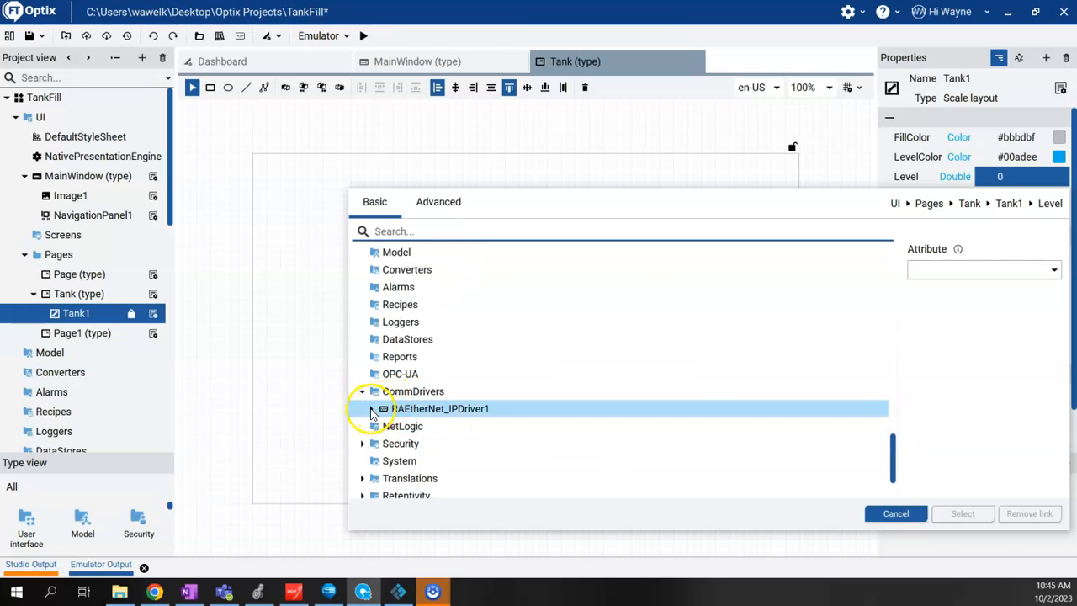
click(371, 409)
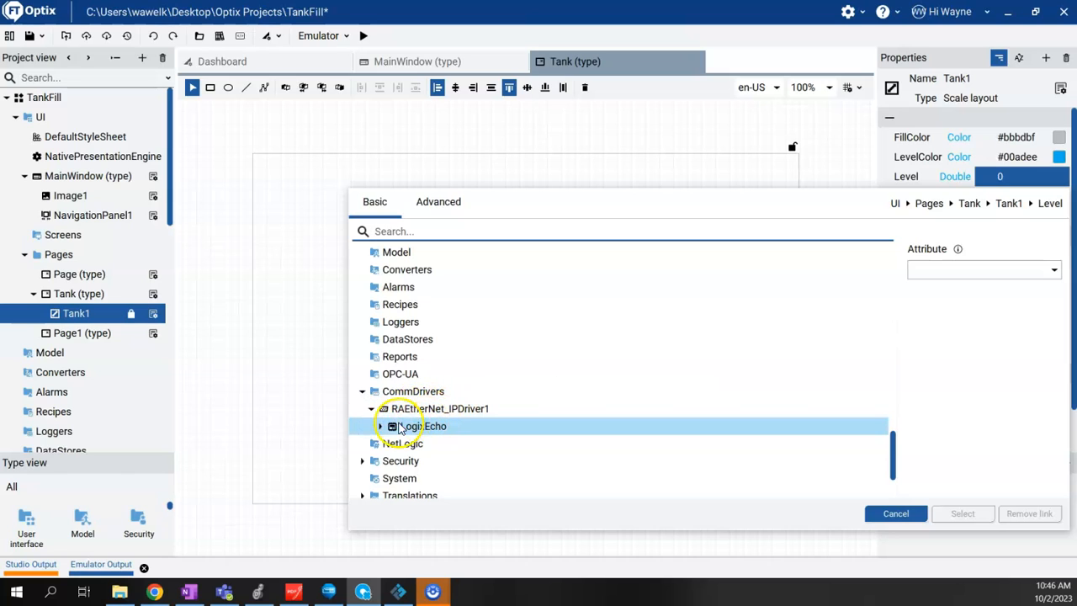
click(381, 427)
click(389, 444)
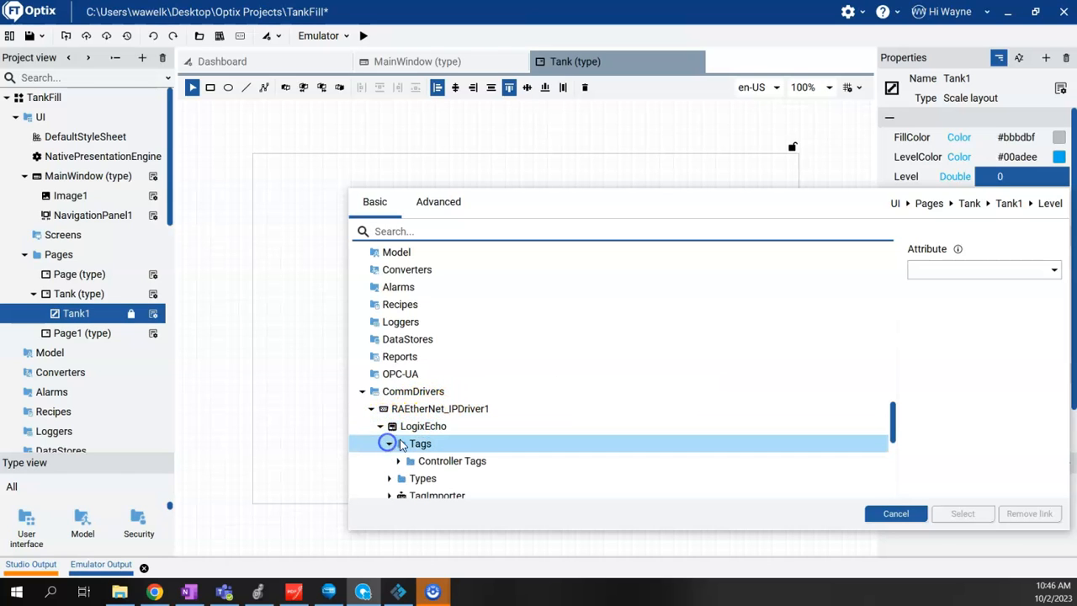
click(397, 427)
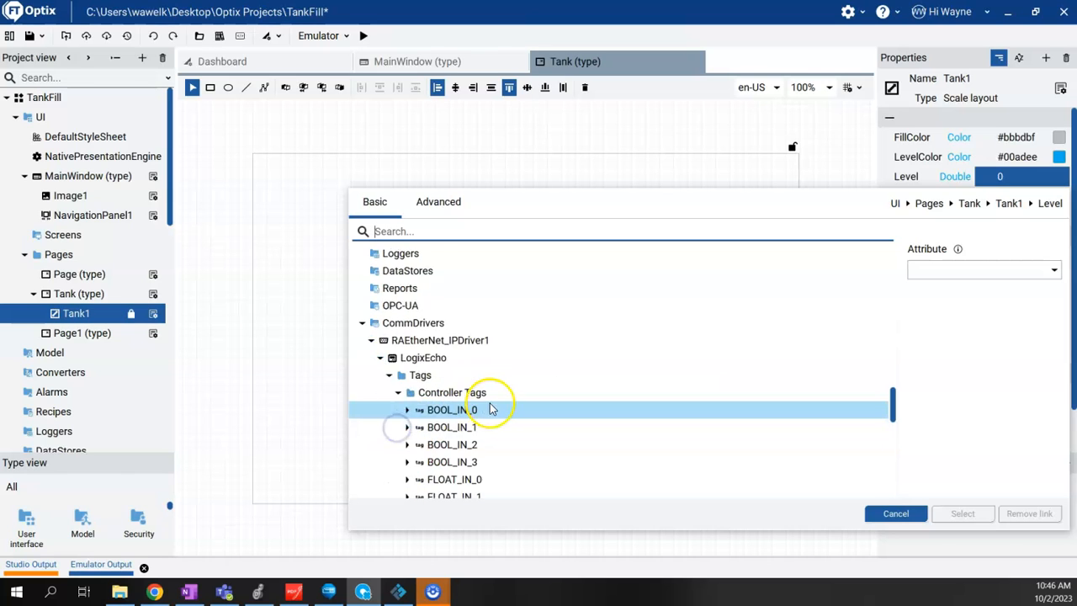
scroll(492, 401, down, 1)
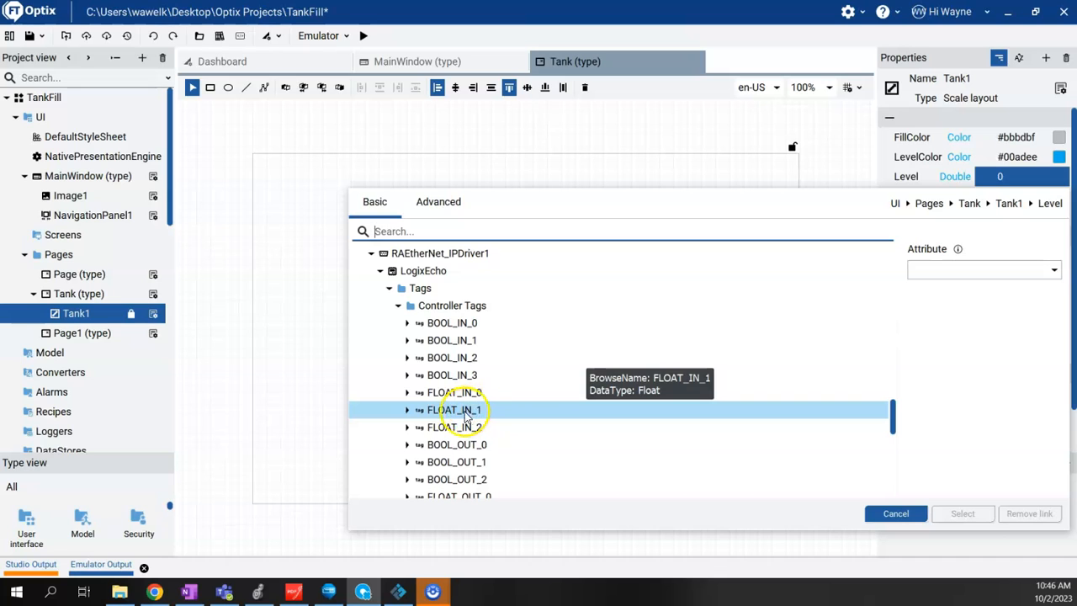
click(465, 414)
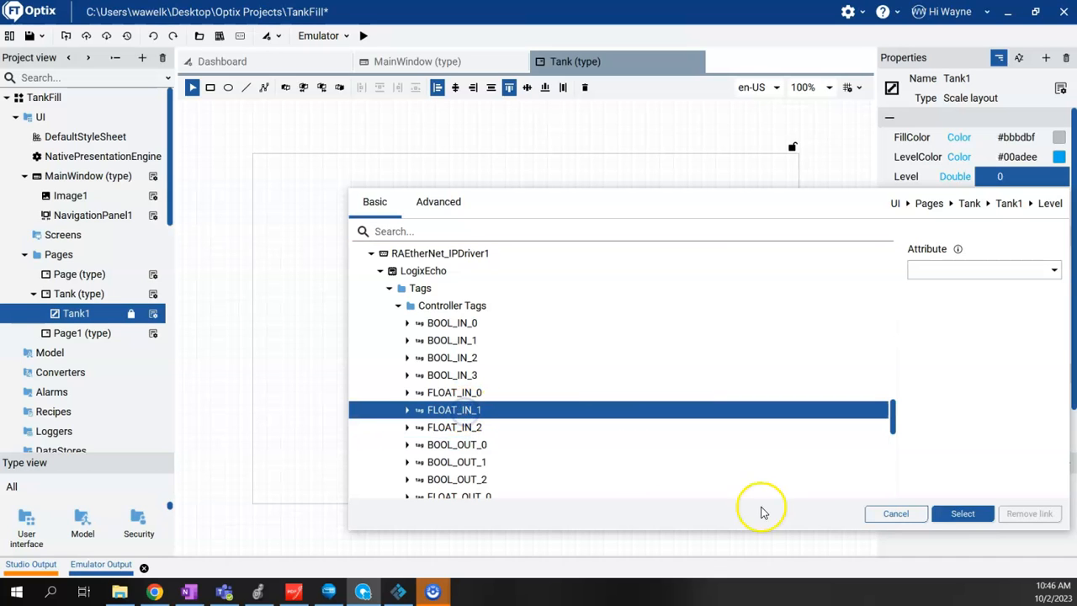
click(964, 514)
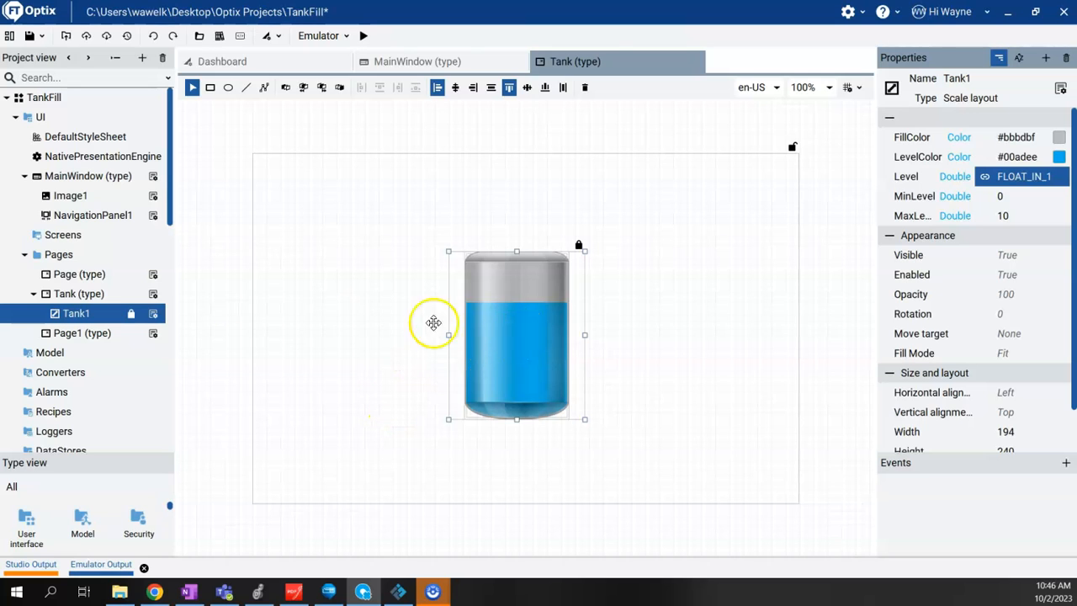
Step: Add a linear gauge to the Tank page and place it above the tank graphic
right_click(69, 294)
mouse_move(105, 325)
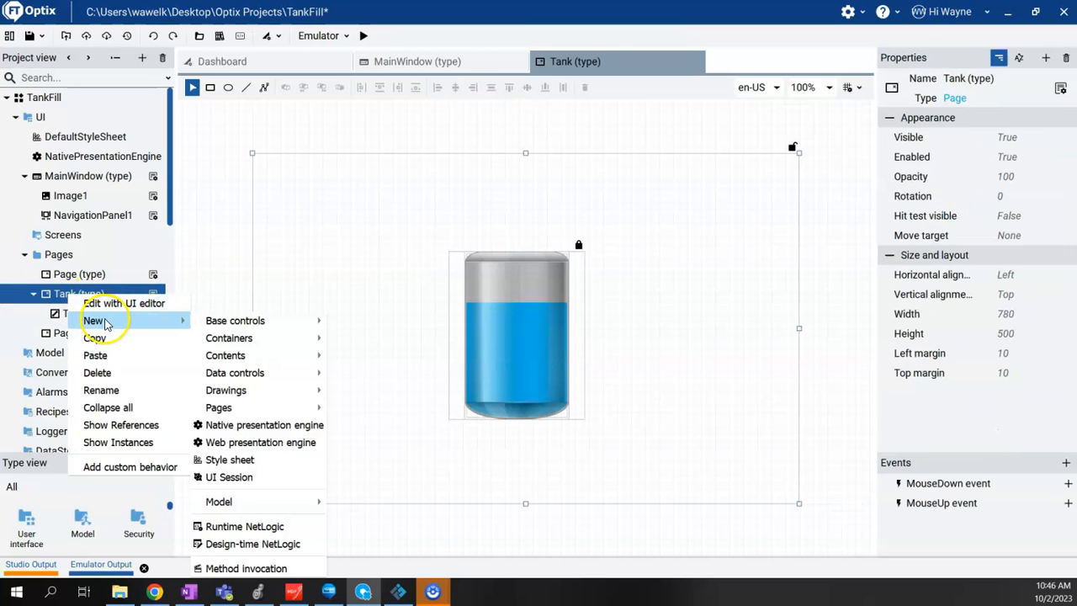
mouse_move(224, 331)
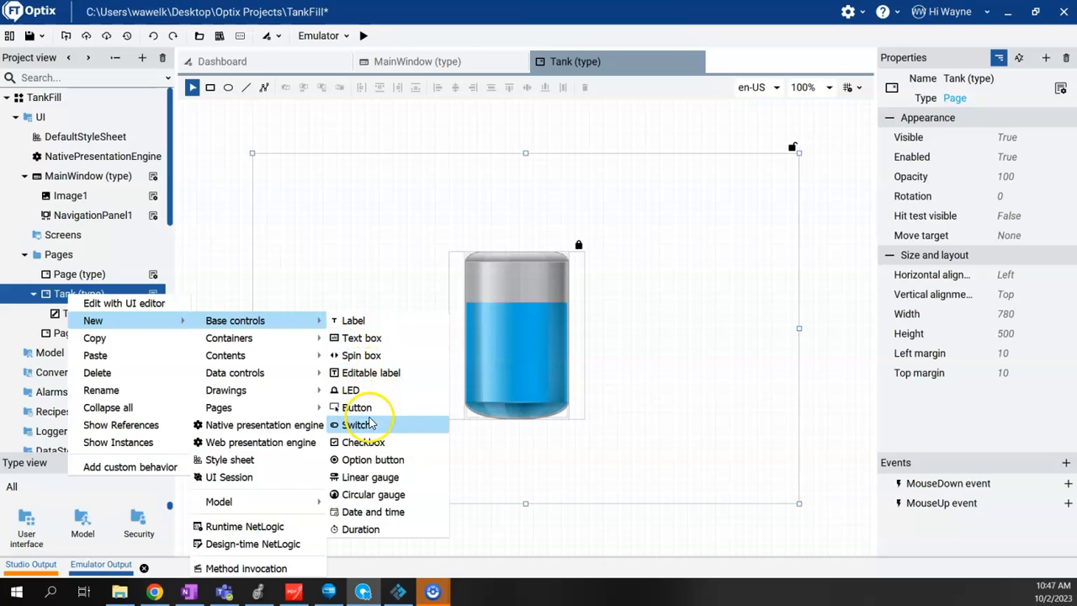
click(370, 477)
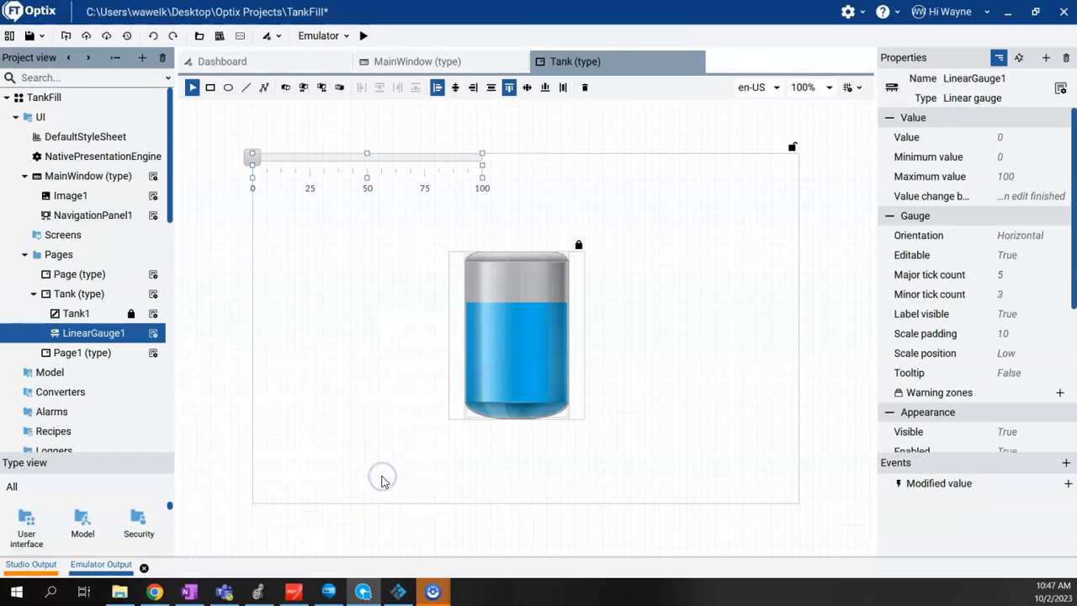
drag(384, 159, 541, 203)
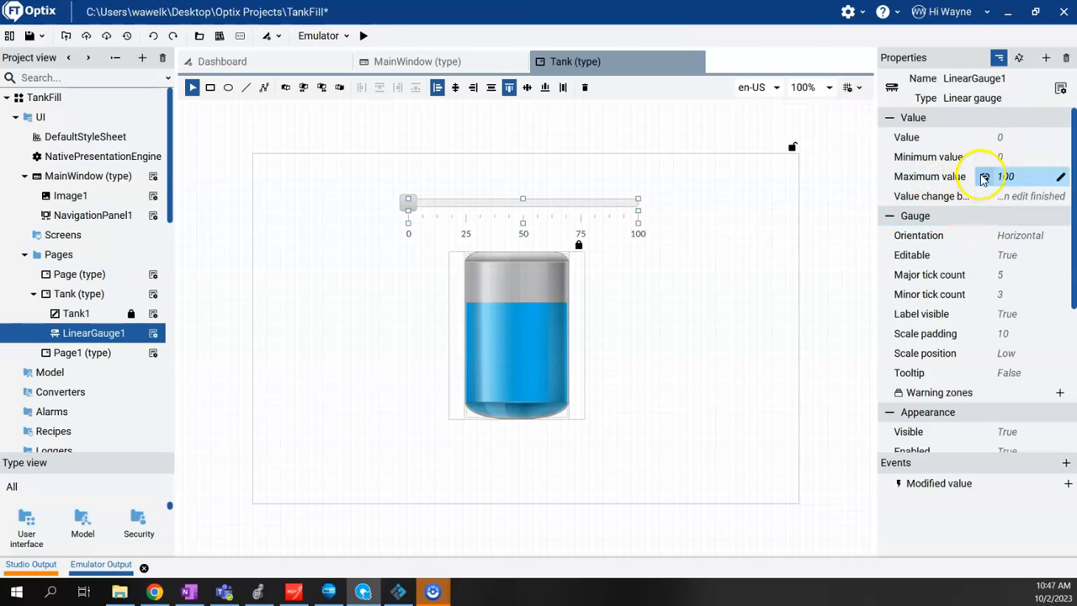
Step: Set the linear gauge's maximum value to 10
click(1060, 177)
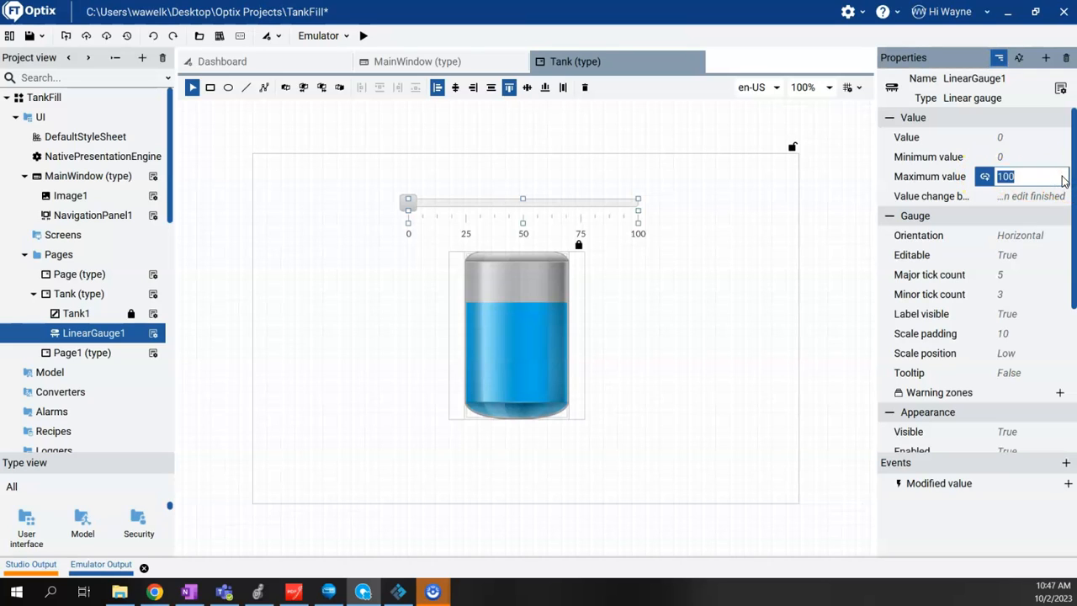
text(10)
key(Return)
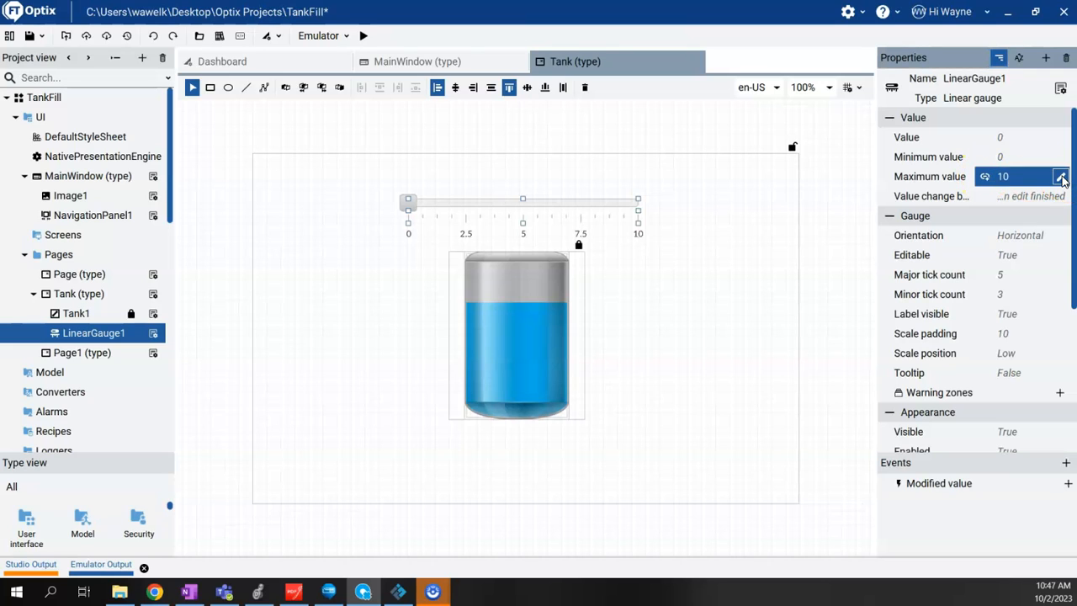
click(681, 243)
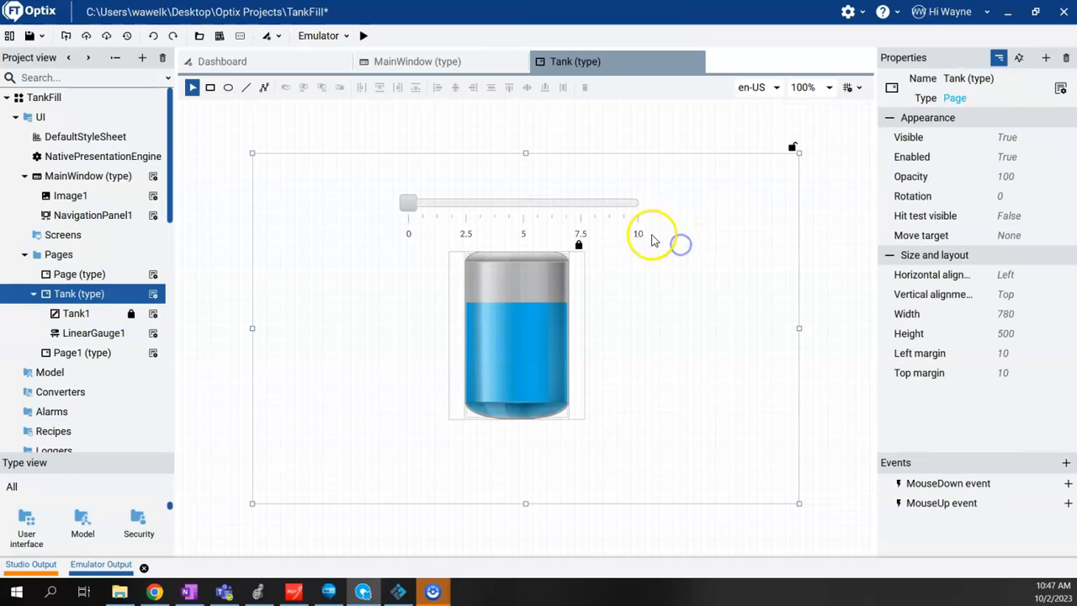
Step: Shorten the linear gauge to less than half its length and move it beside the tank's upper right edge
click(459, 206)
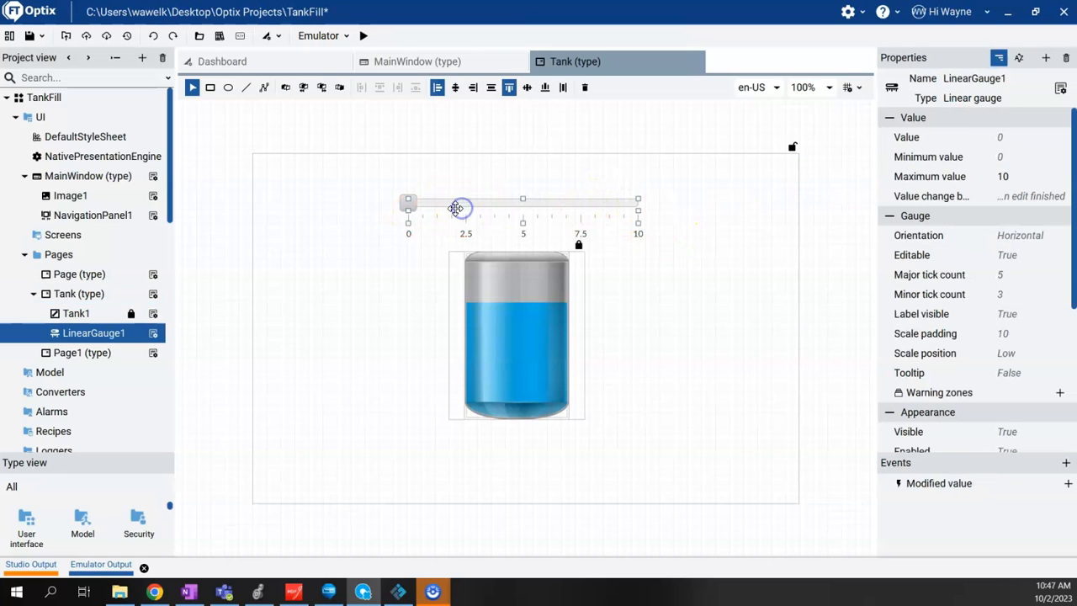
drag(409, 207, 635, 265)
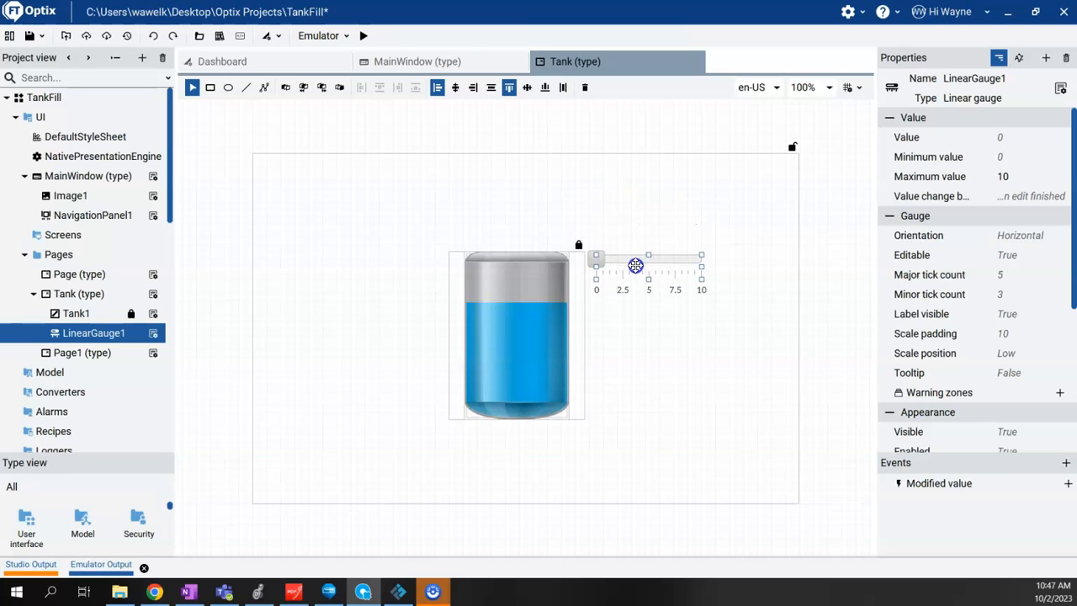
click(675, 337)
click(642, 260)
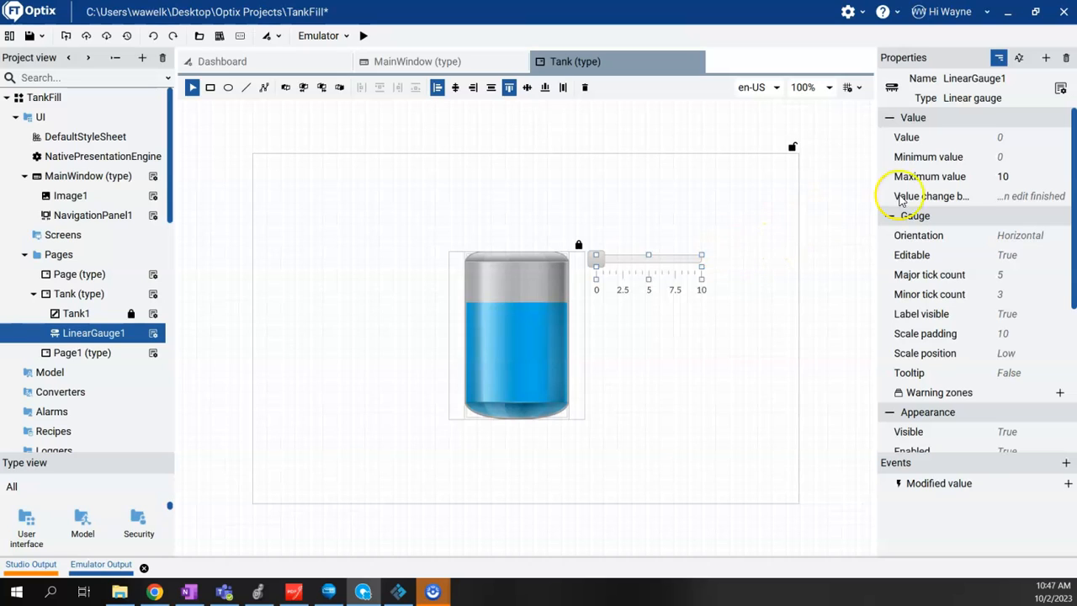
Step: Link the linear gauge's Value dynamically to the Fill controller tag of LogixEcho under RAEtherNet_IPDriver1
click(935, 141)
click(986, 137)
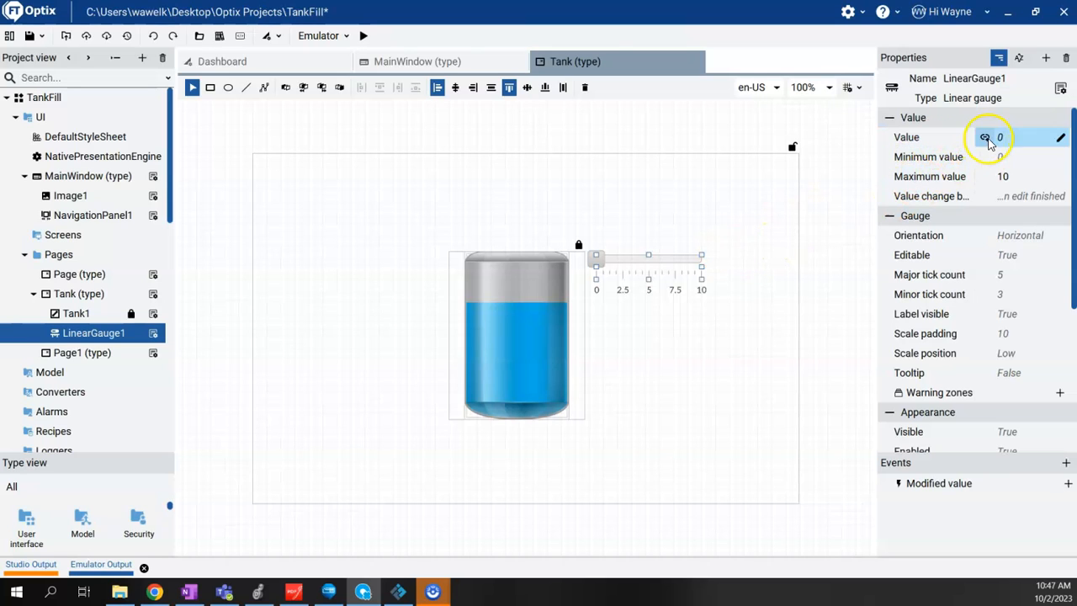
click(907, 178)
click(917, 163)
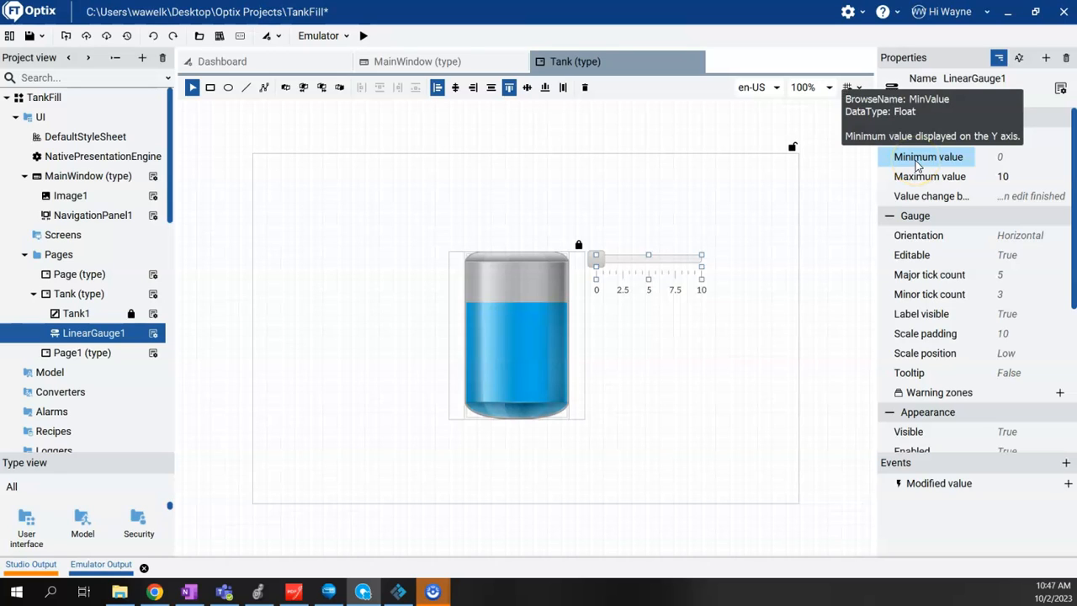
click(989, 160)
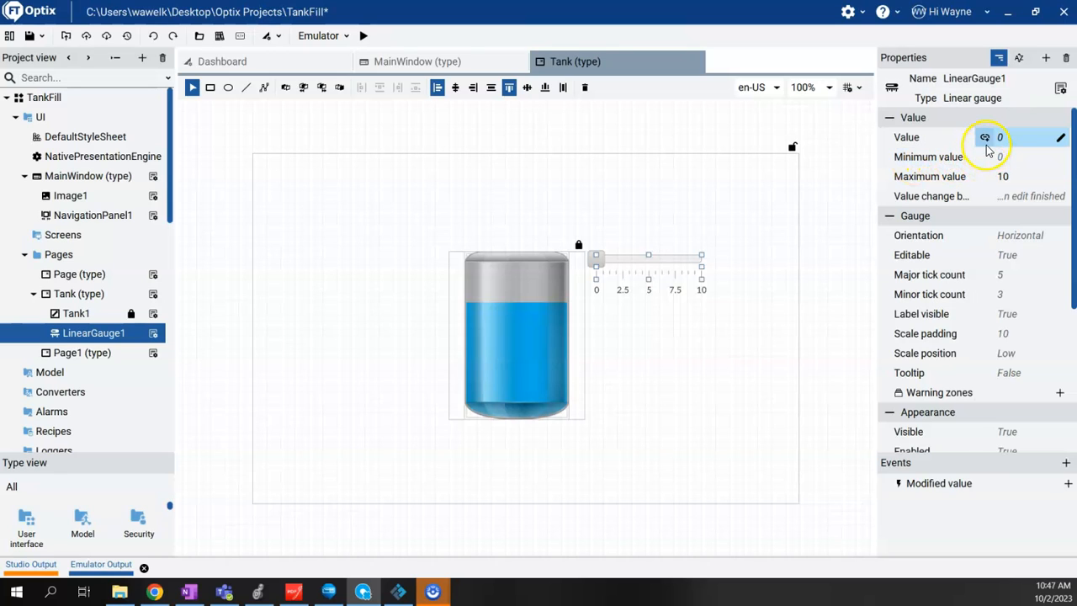
click(983, 137)
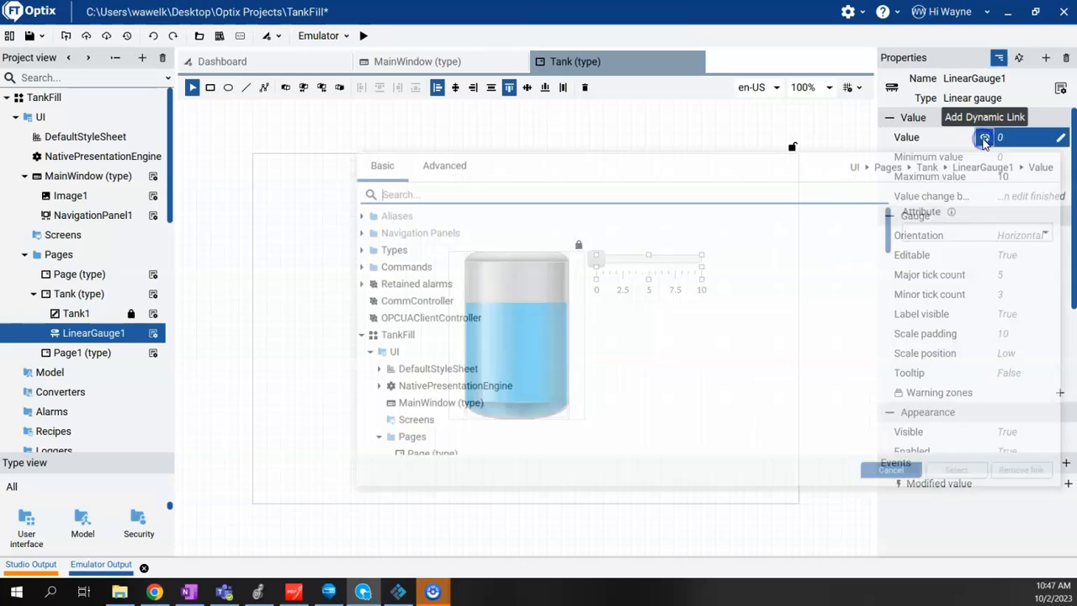
drag(893, 229, 897, 434)
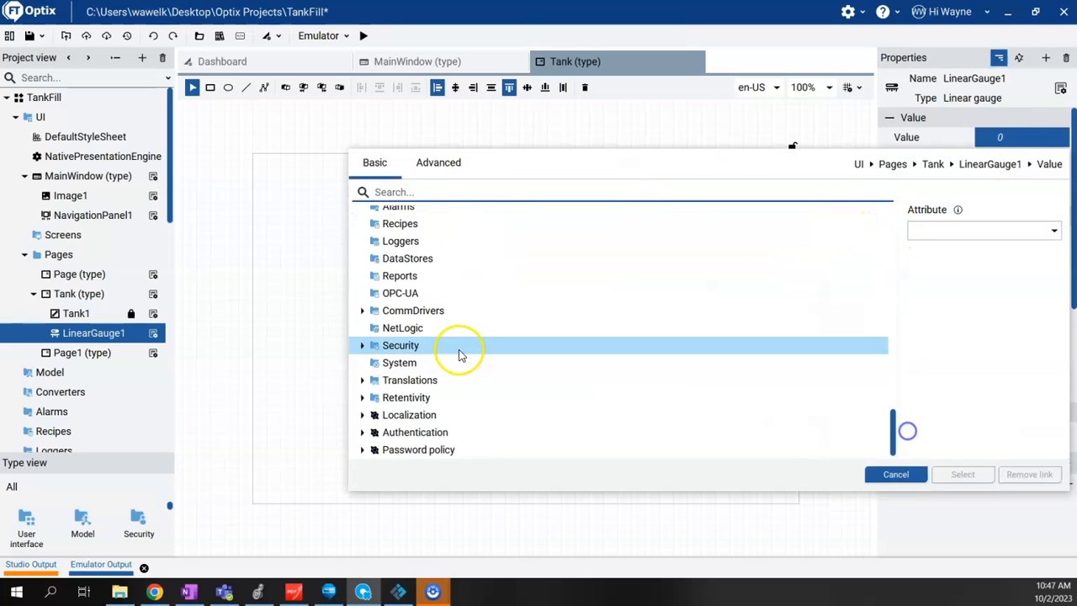
click(362, 311)
click(371, 327)
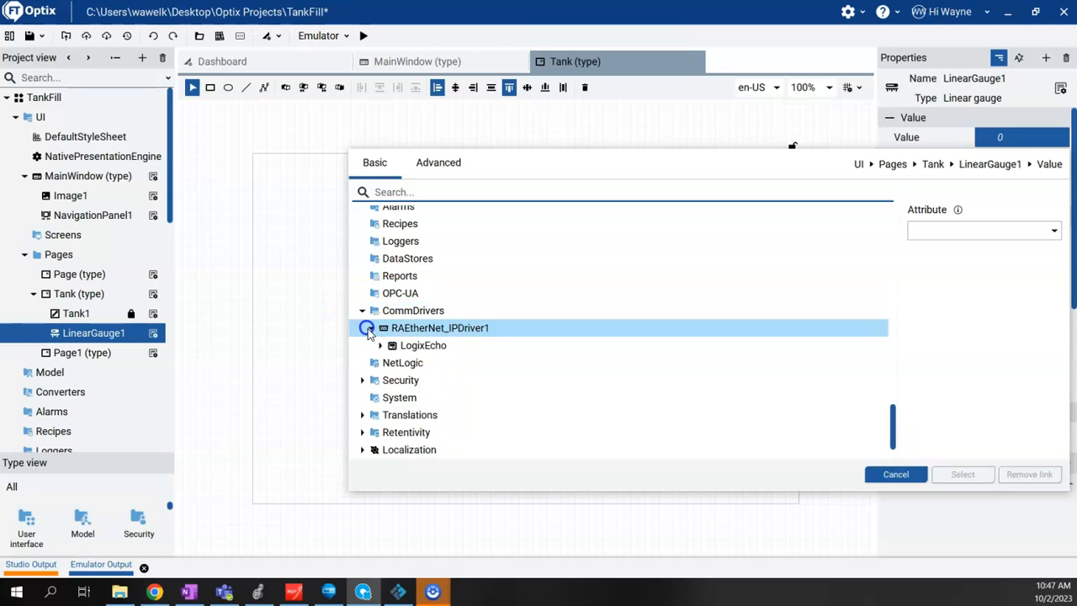
click(381, 345)
click(390, 362)
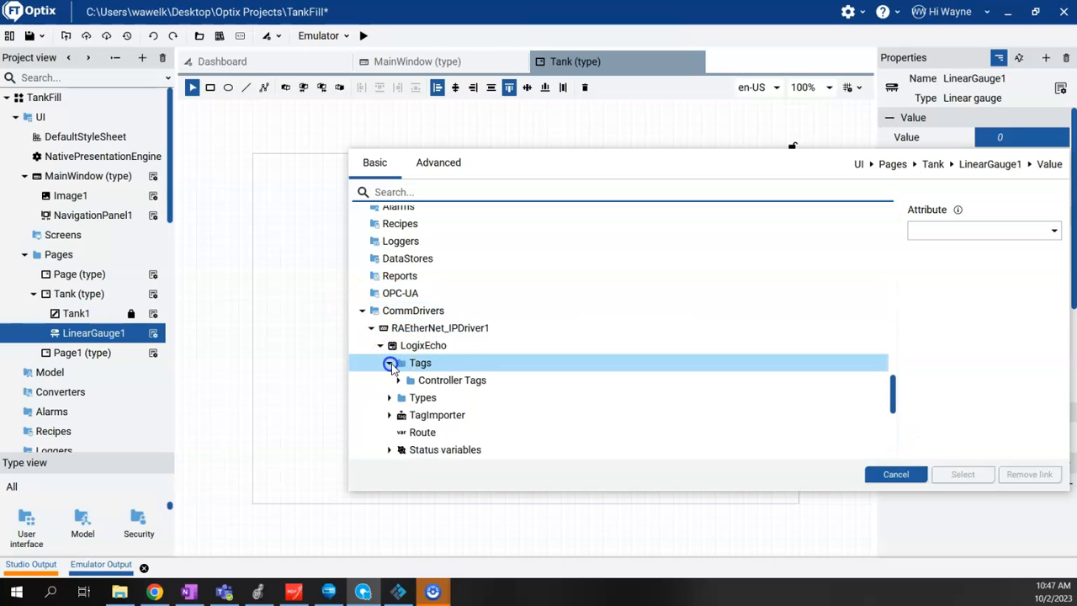
click(398, 379)
scroll(412, 370, down, 3)
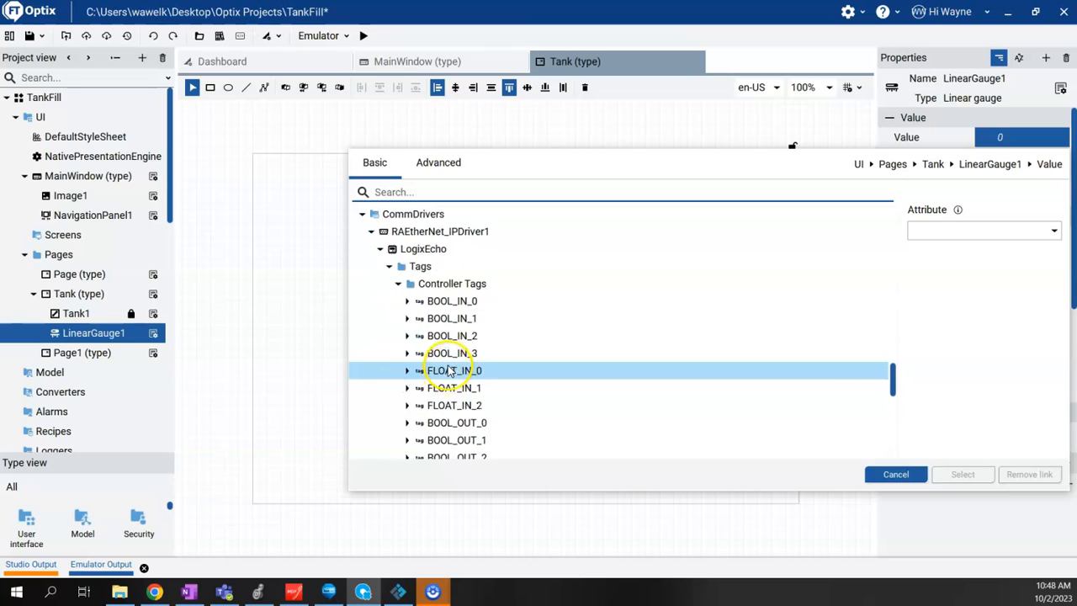
scroll(452, 358, down, 3)
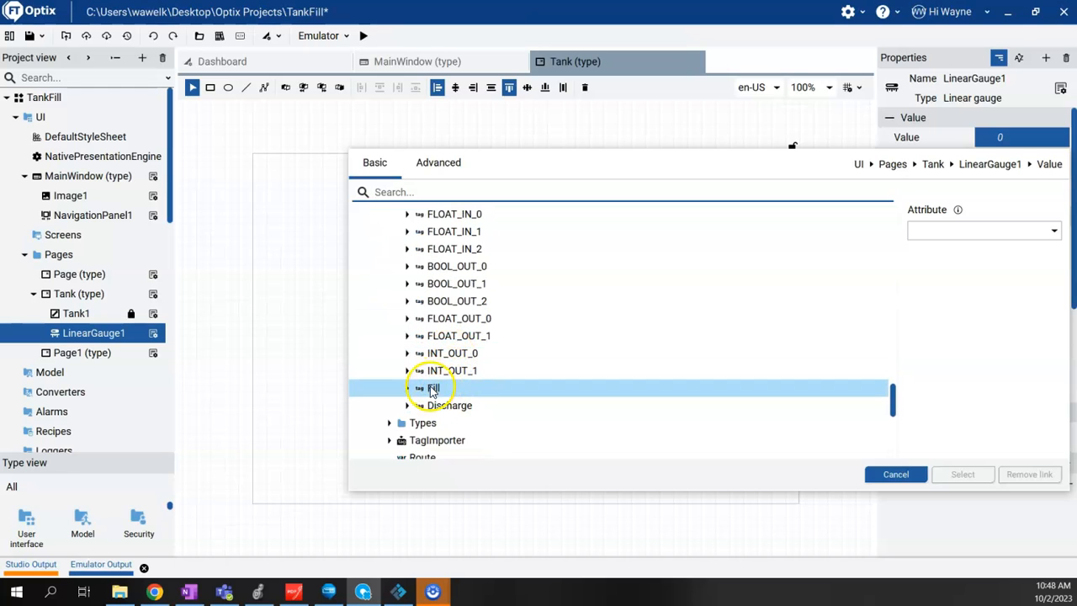
click(434, 392)
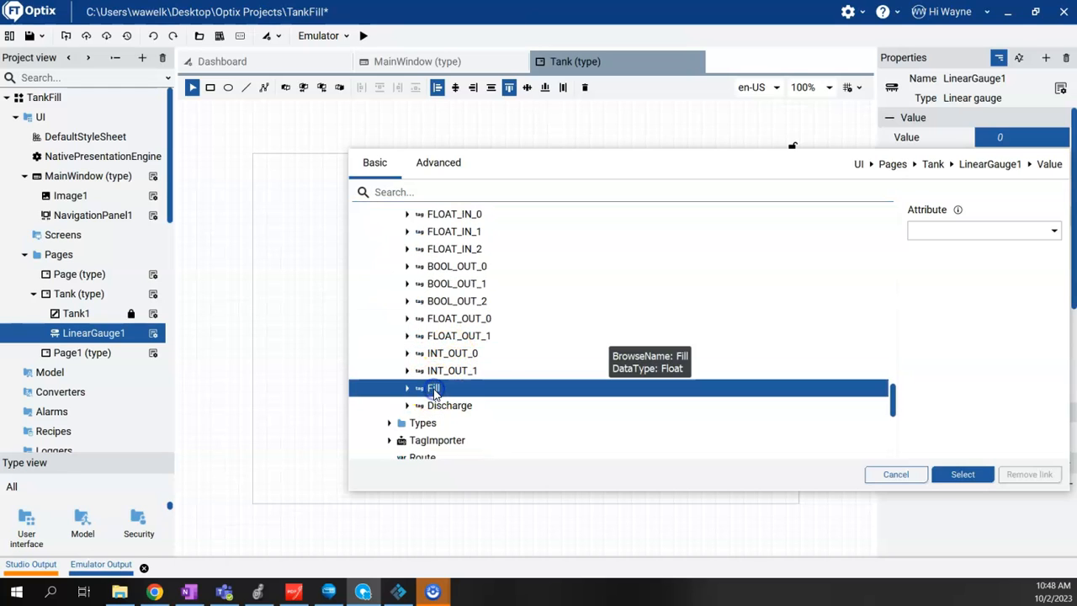
click(964, 474)
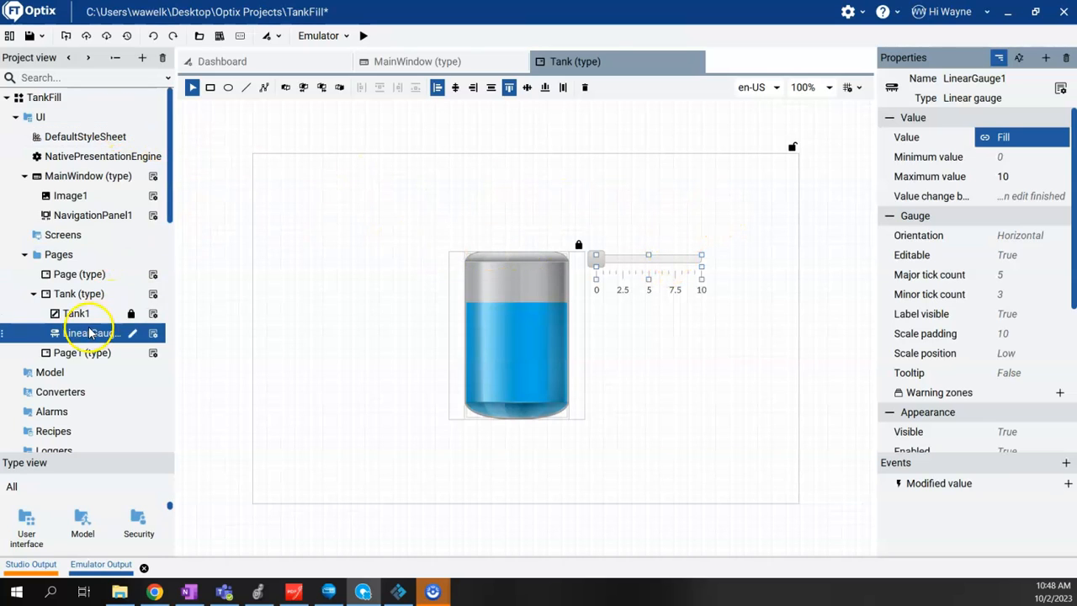
Step: Add a label reading "Fill Valve" to the Tank page and place it just right of the linear gauge
right_click(74, 294)
mouse_move(107, 327)
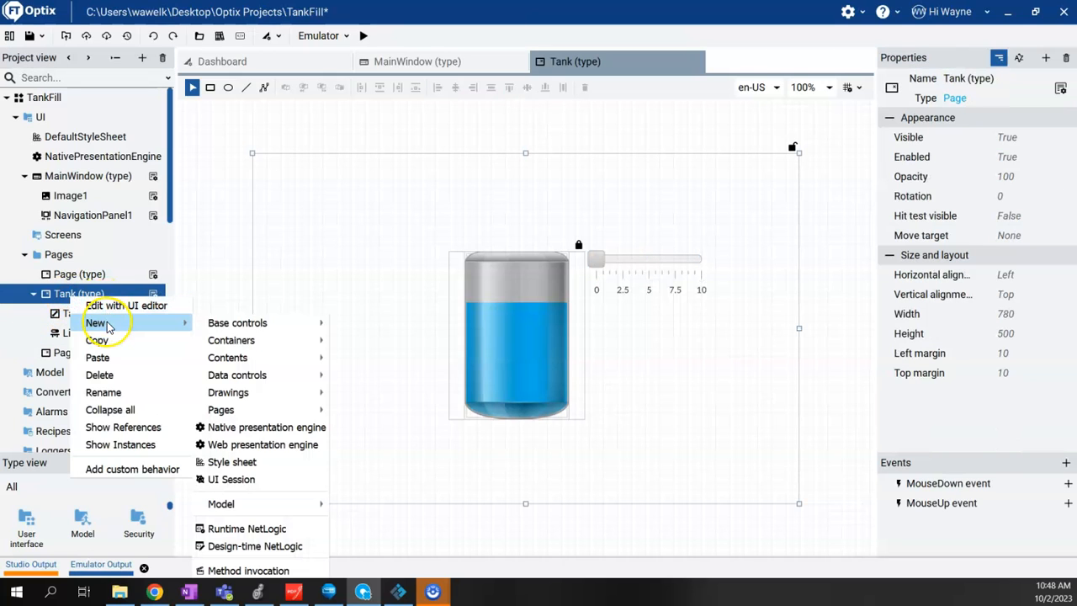
mouse_move(257, 323)
click(347, 320)
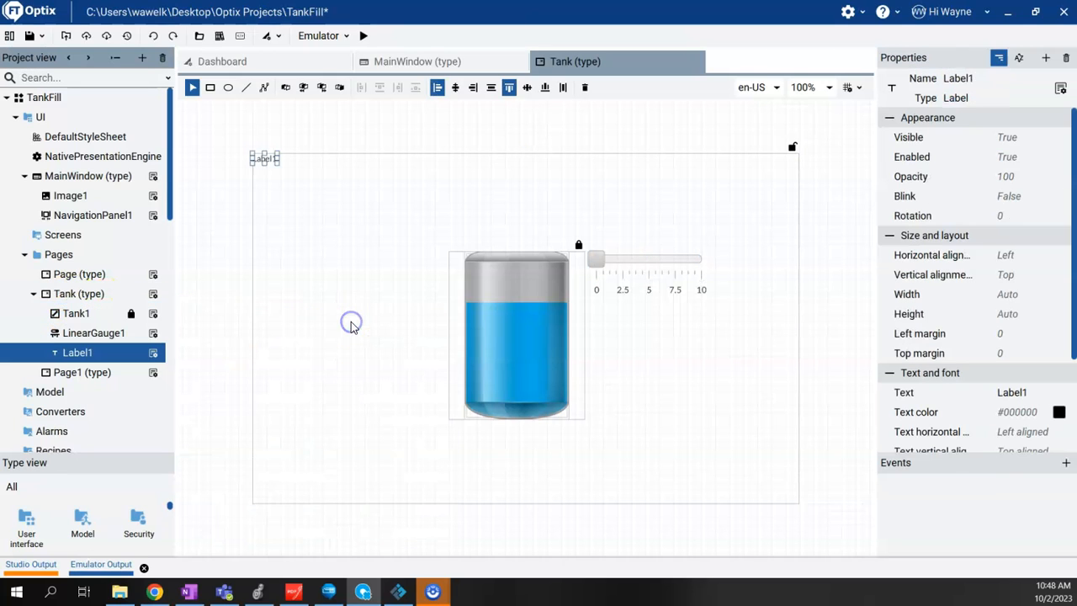
drag(264, 158, 630, 217)
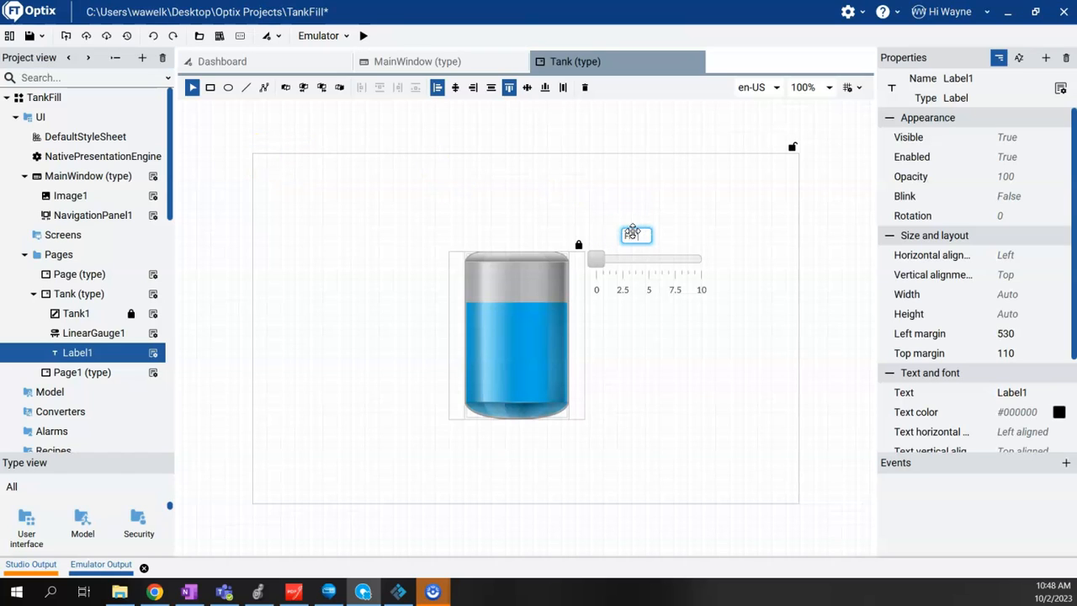
key(Return)
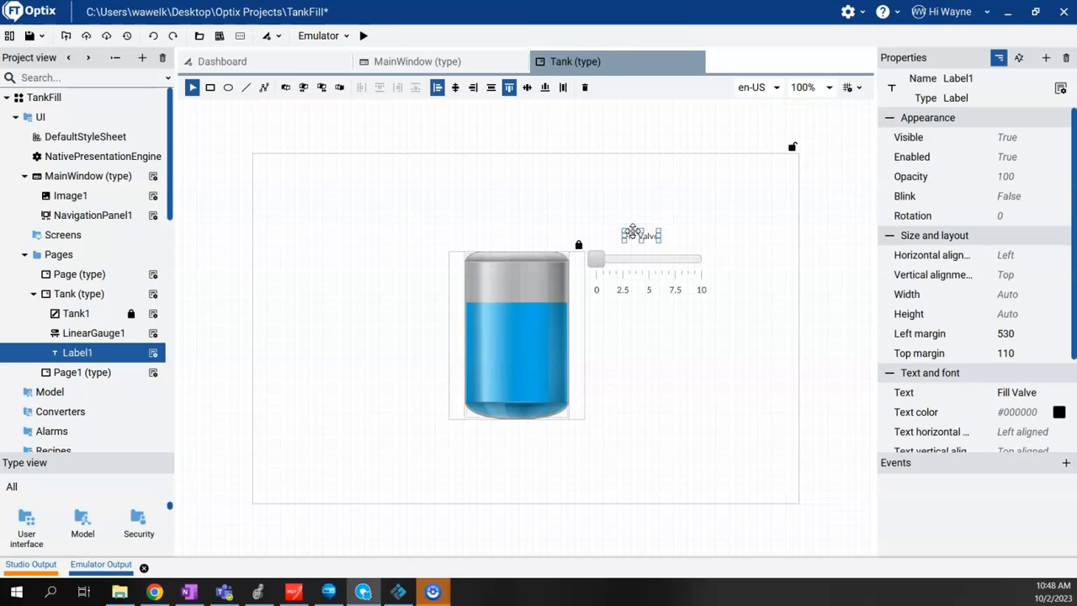
drag(652, 240, 736, 260)
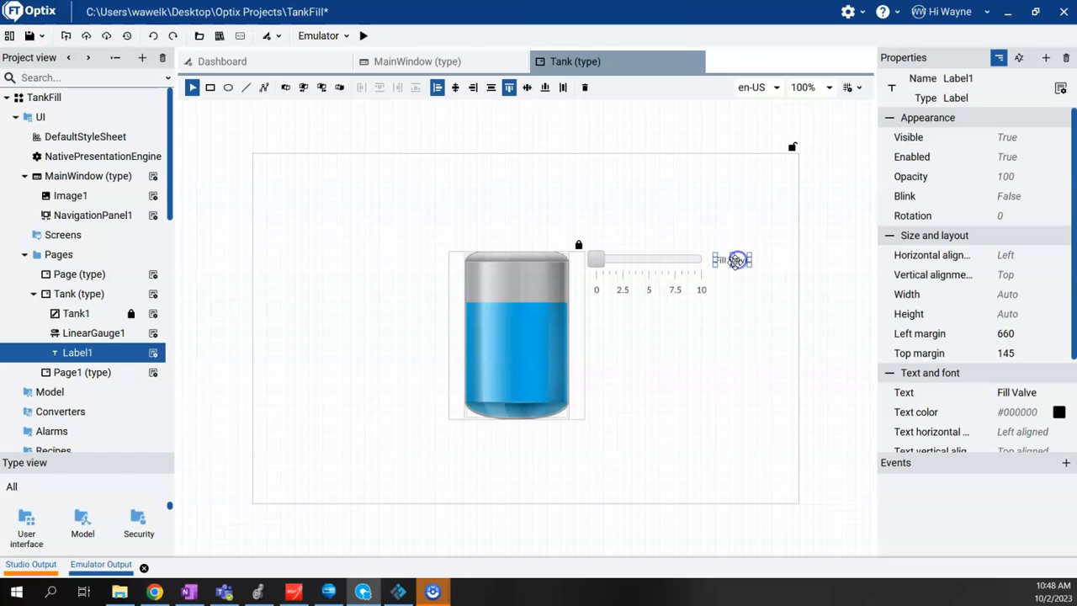
click(757, 325)
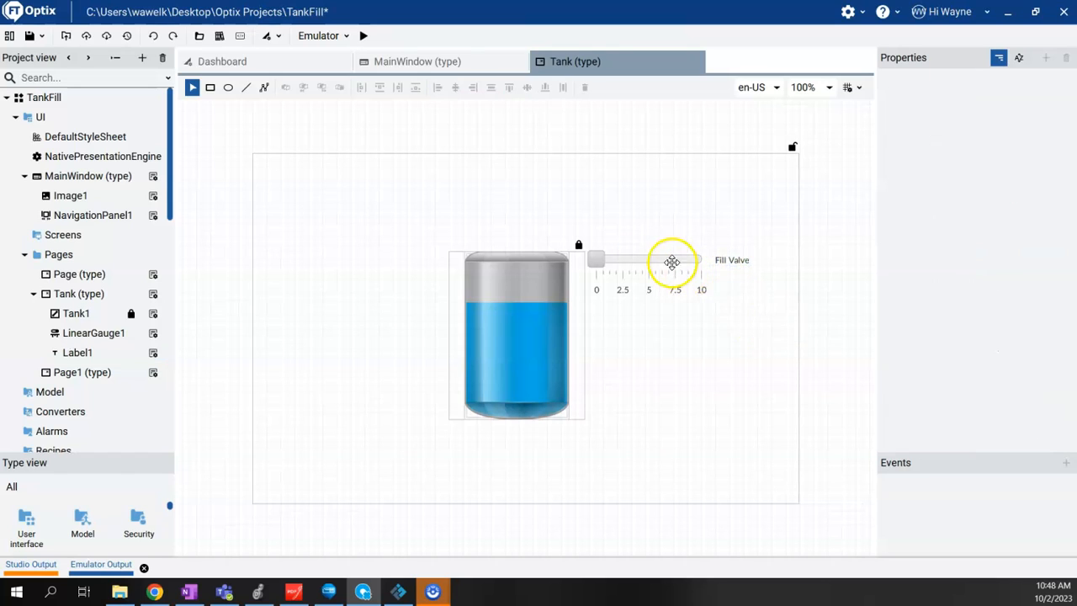
Step: Duplicate the linear gauge together with its Fill Valve label and place the copies beside the tank's lower right, at top margin 330
click(671, 263)
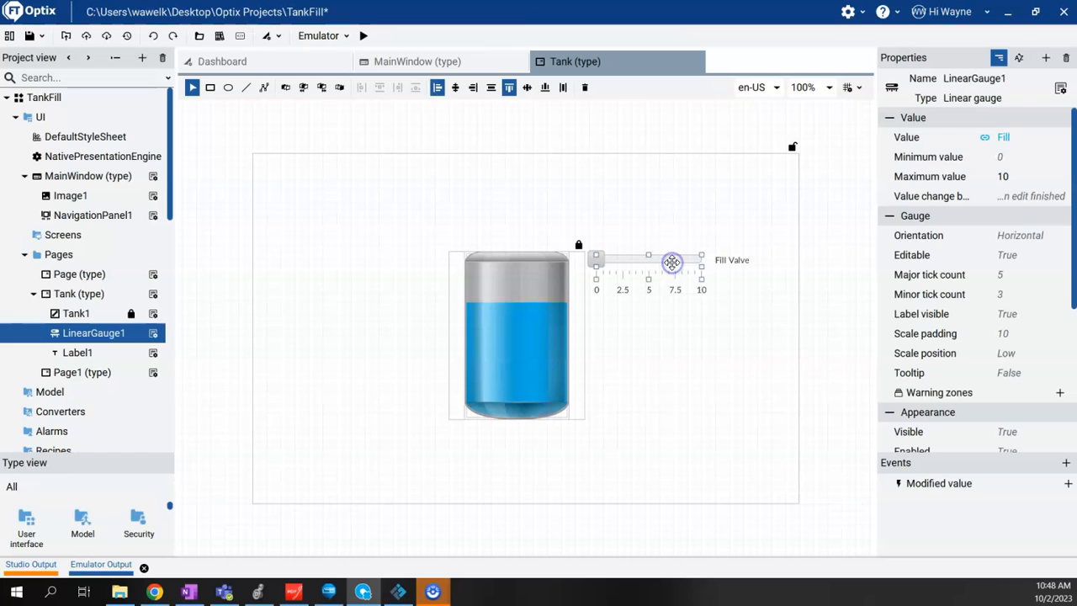
ctrl+click(740, 260)
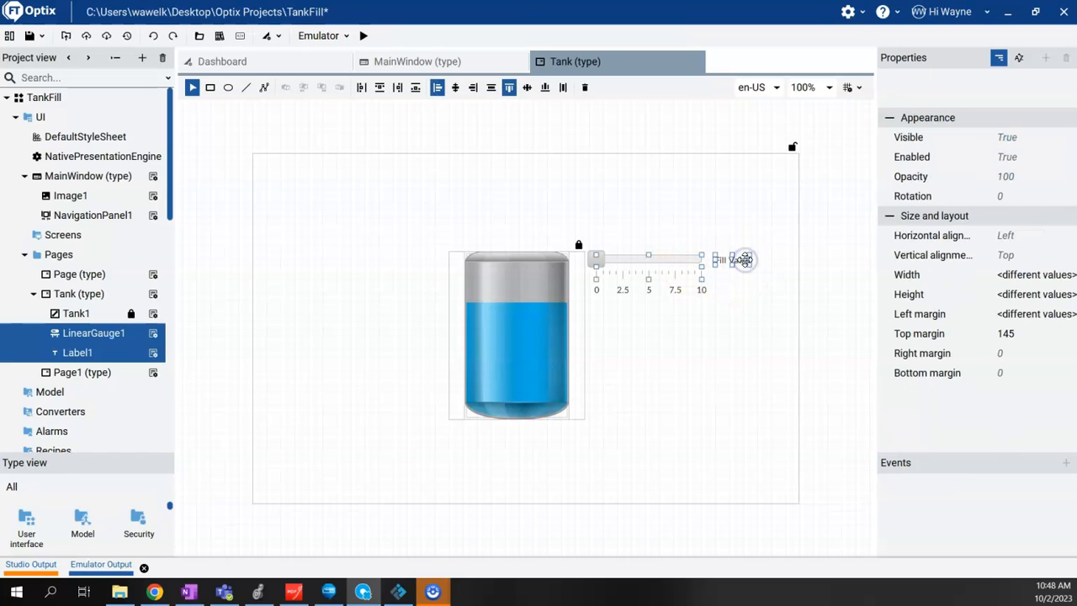
right_click(690, 254)
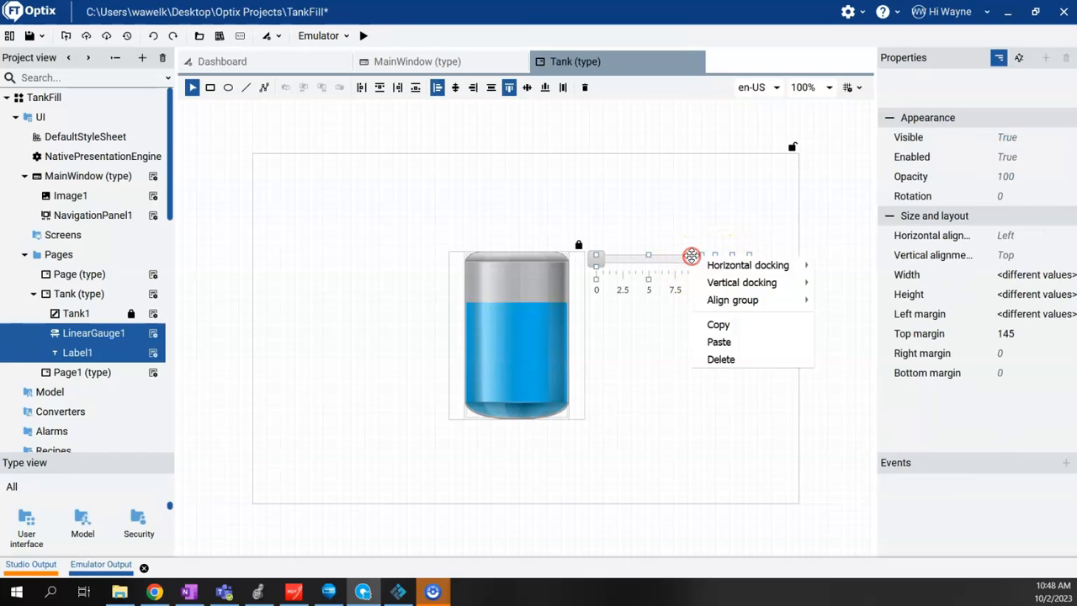
click(719, 324)
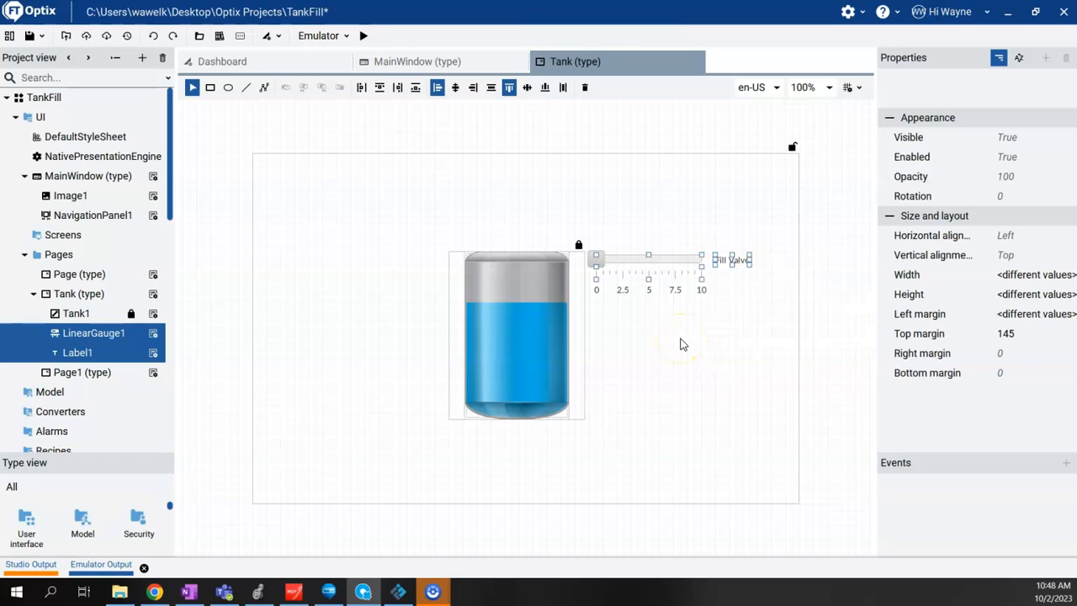
key(ctrl+v)
click(662, 266)
drag(662, 265, 658, 386)
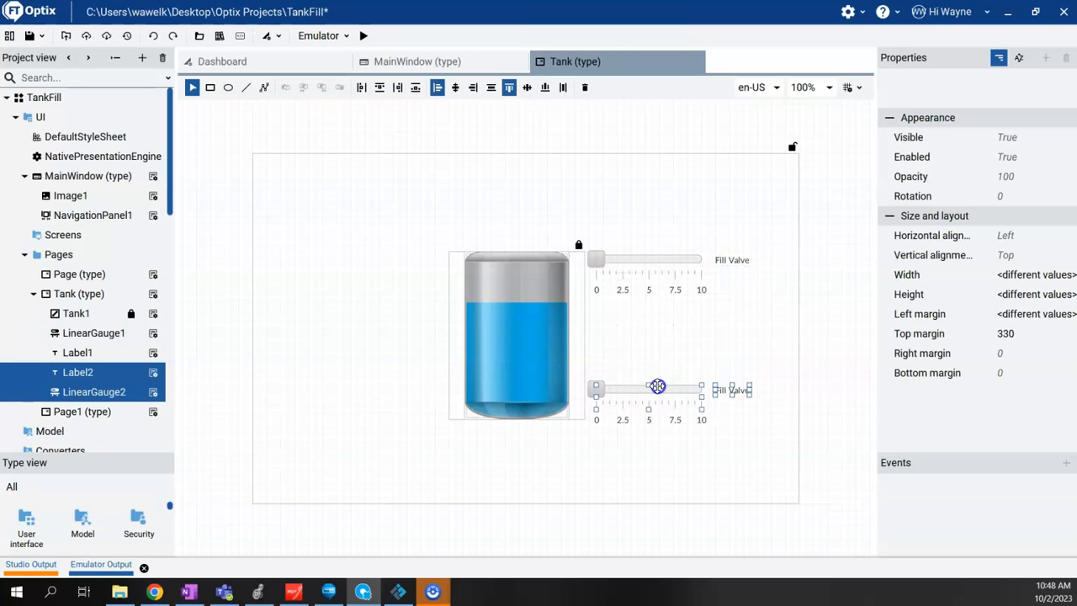
Step: Change the text of the lower gauge's label to "Discharge Valve"
click(729, 392)
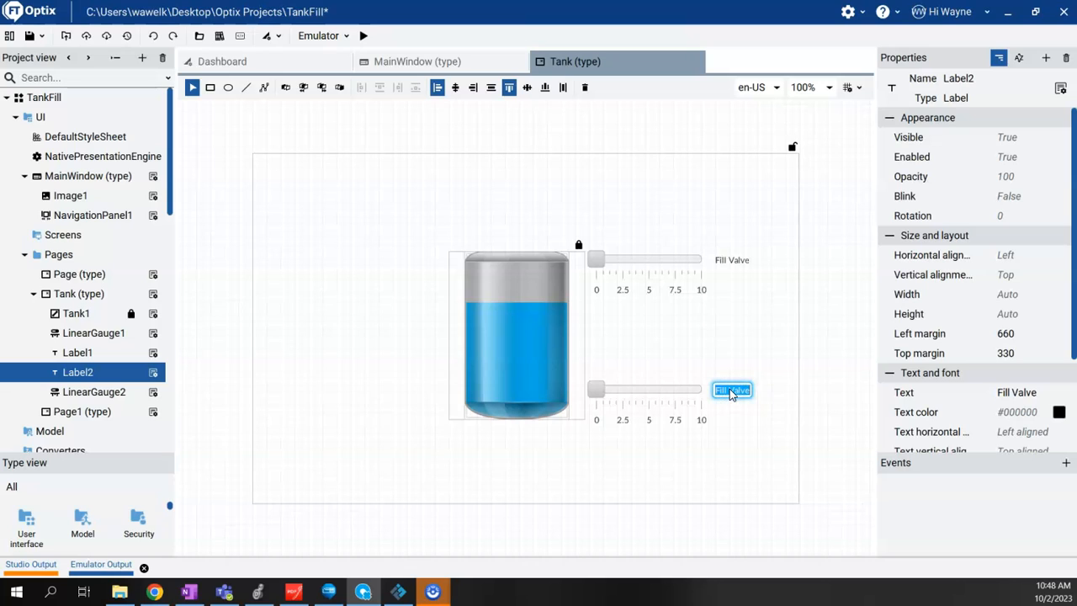
text(Discharge Valve)
key(Return)
Step: Relink the lower linear gauge's Value to the Discharge controller tag
click(641, 390)
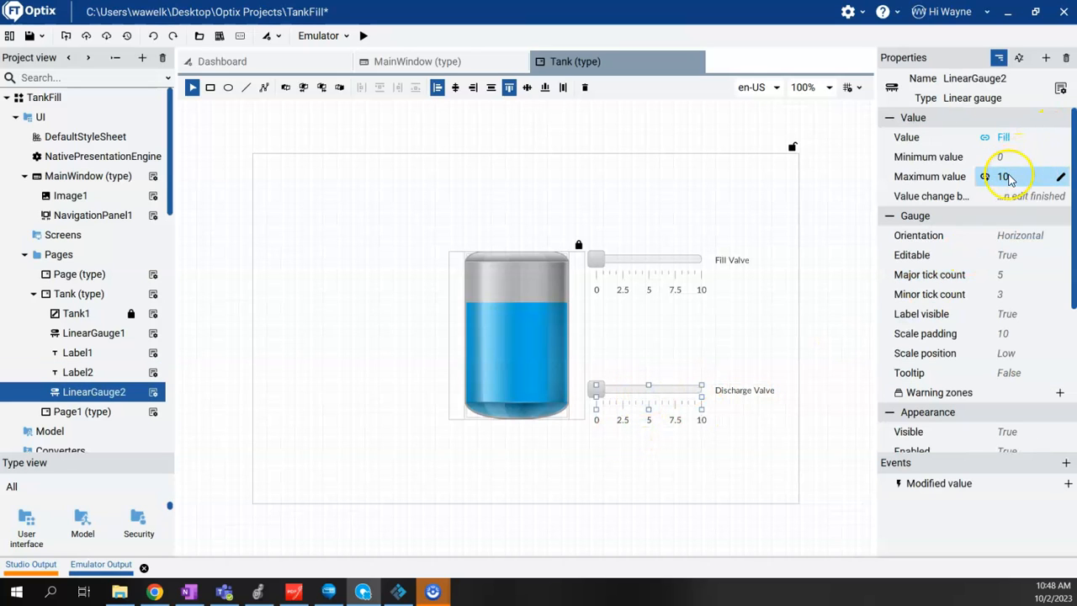
click(985, 137)
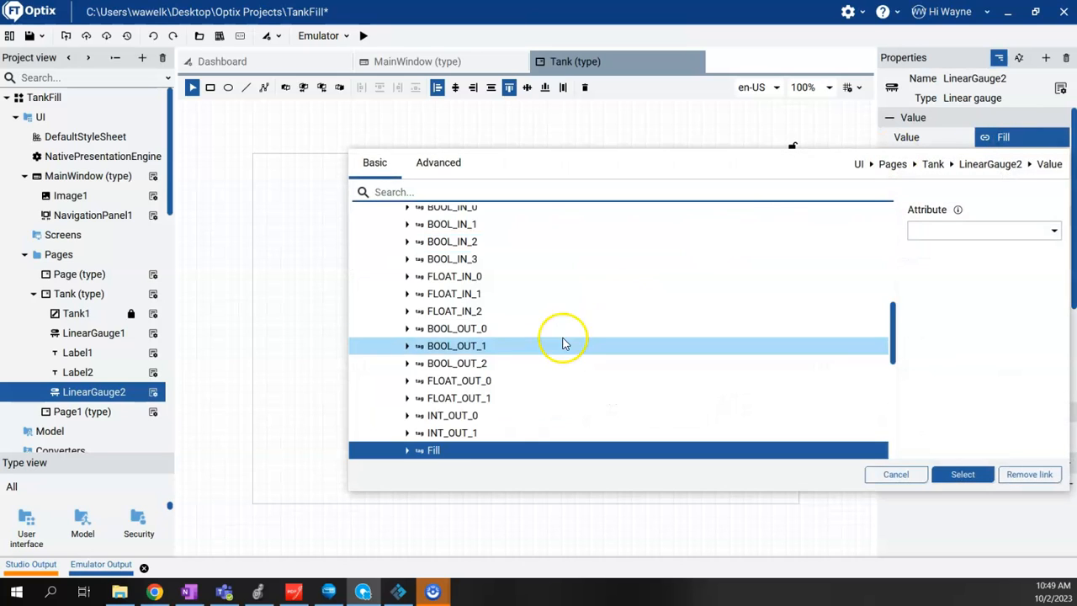
scroll(521, 362, down, 1)
click(463, 424)
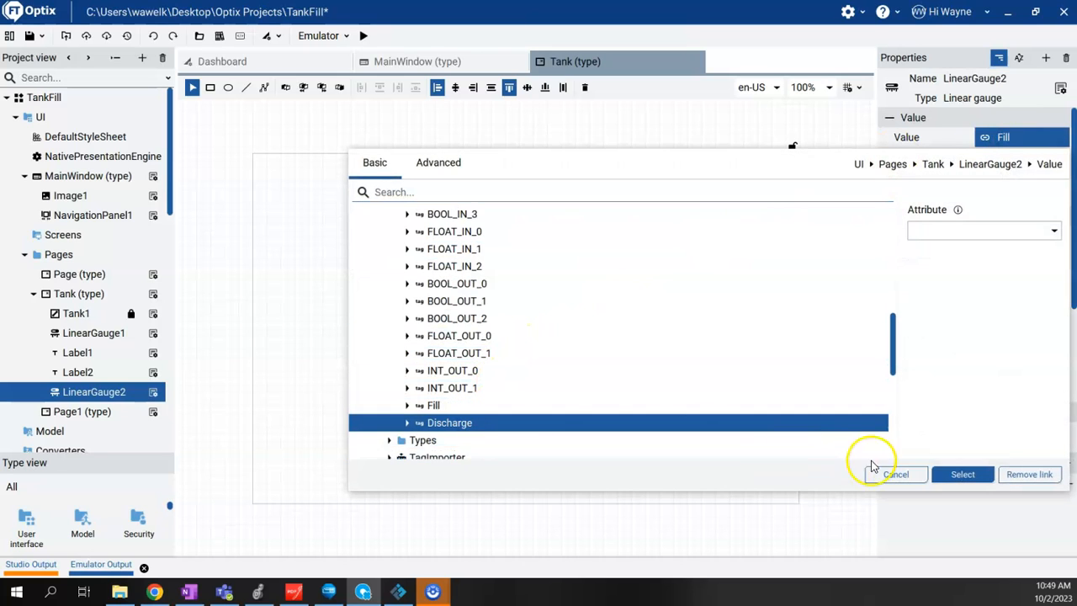
click(962, 475)
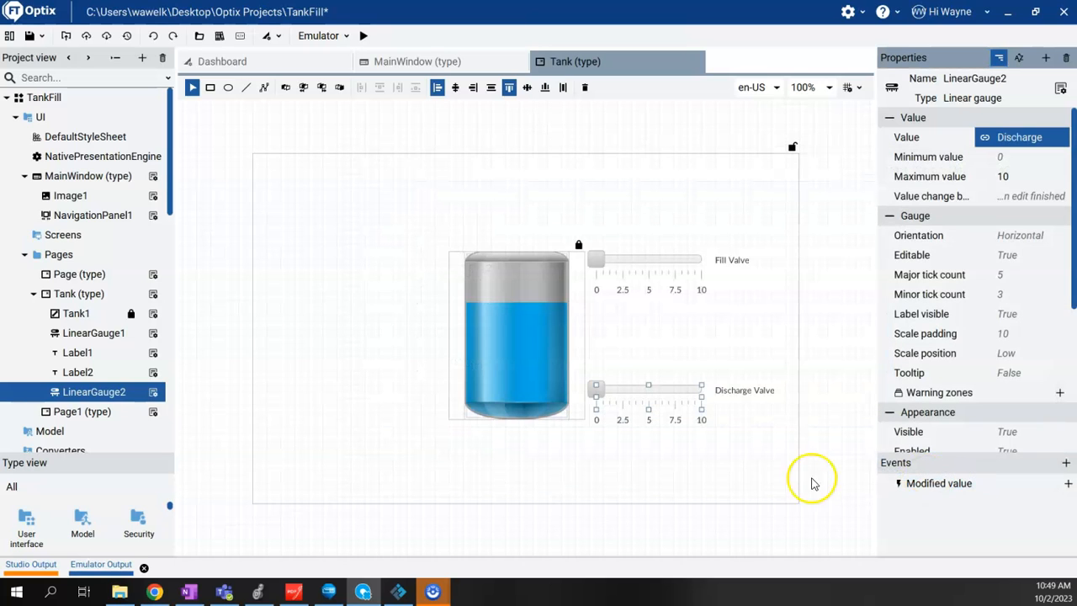
click(756, 476)
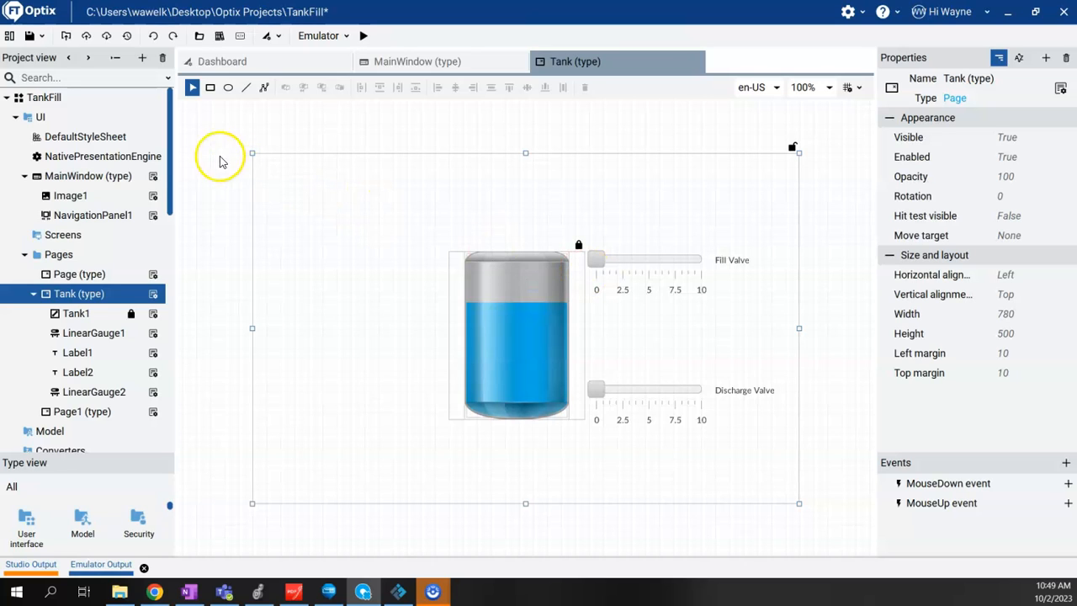
Step: Add another label to the Tank page and centre it above the tank, at left margin 360 and top margin 110
click(66, 293)
right_click(67, 293)
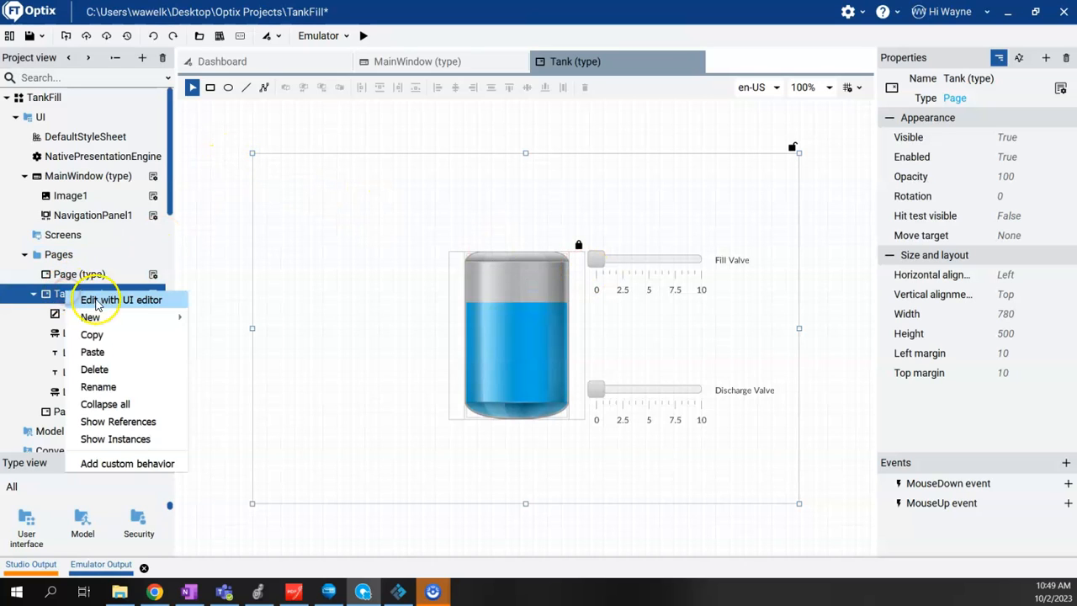
mouse_move(97, 318)
mouse_move(248, 328)
mouse_move(277, 318)
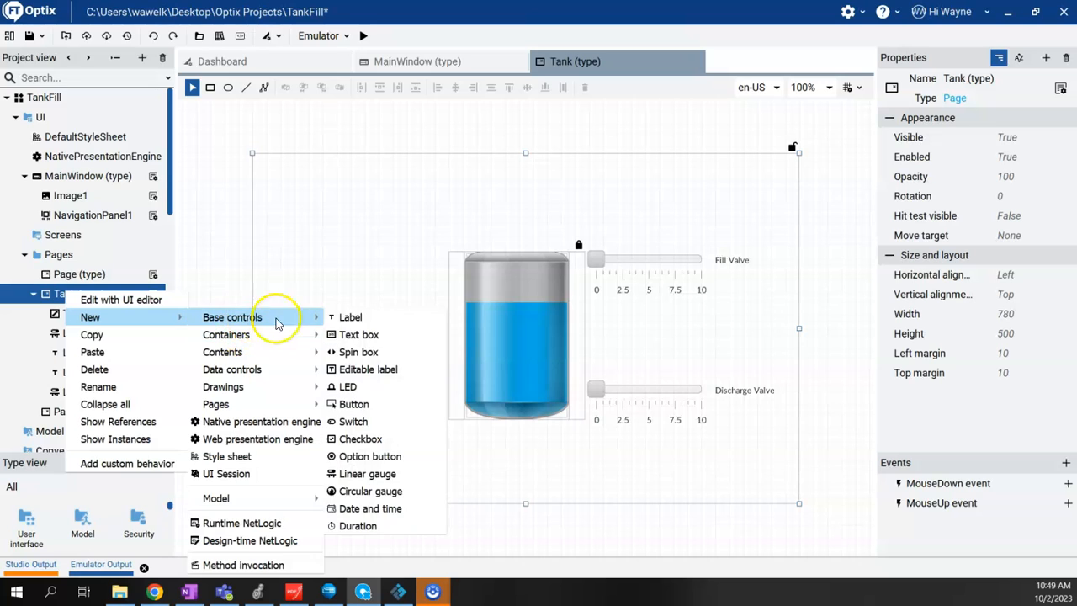
click(365, 320)
drag(272, 158, 525, 237)
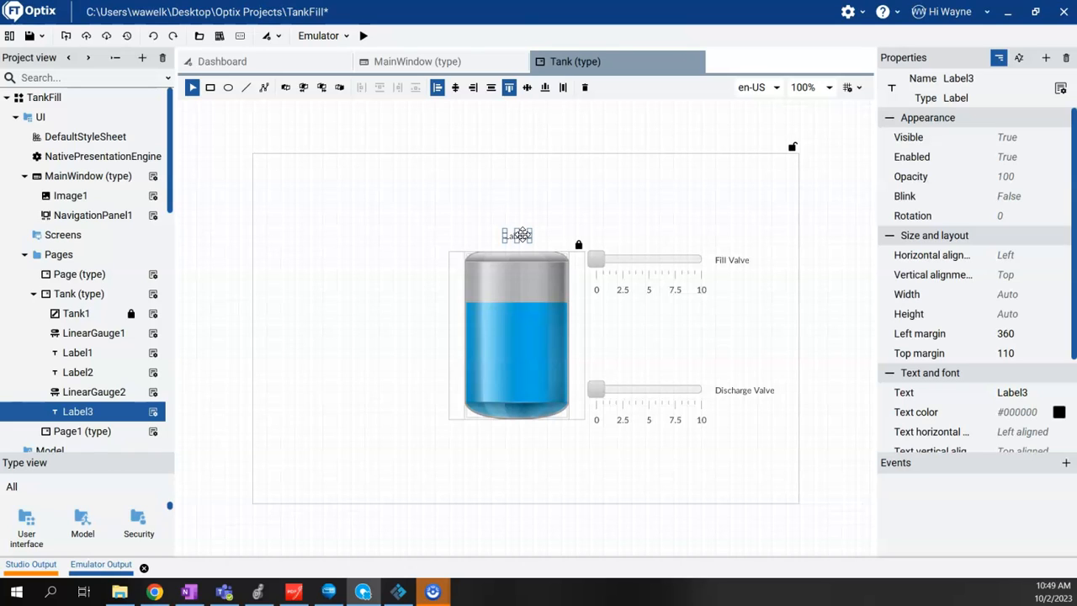
Step: Link the Text of the label above the tank to the FLOAT_IN_1 controller tag of LogixEcho
click(930, 159)
click(1015, 165)
scroll(1018, 118, down, 3)
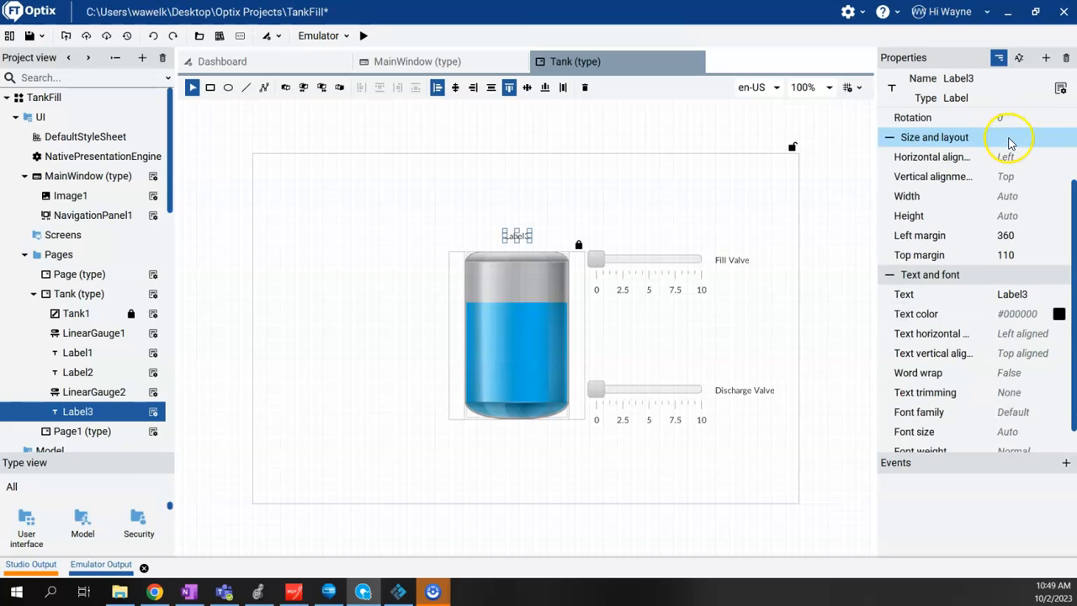
scroll(1011, 143, down, 1)
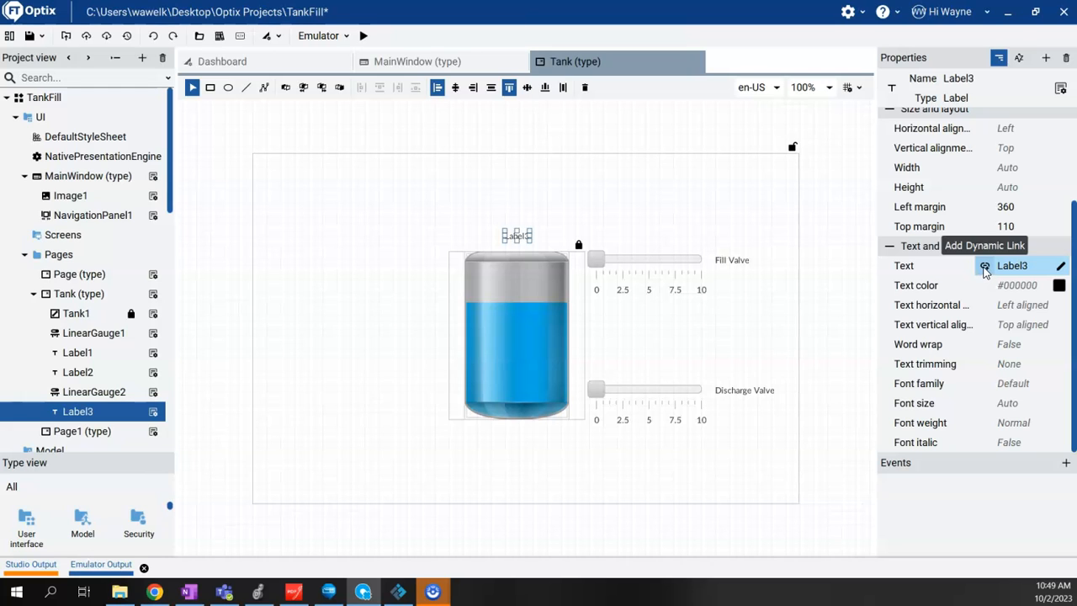
click(985, 267)
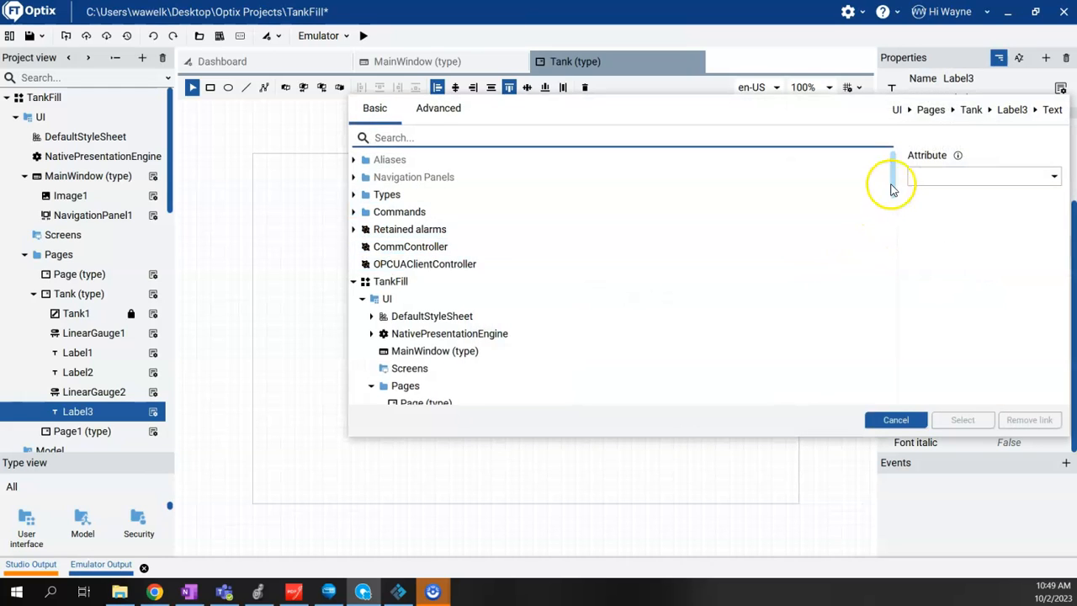
drag(894, 180, 904, 386)
click(363, 250)
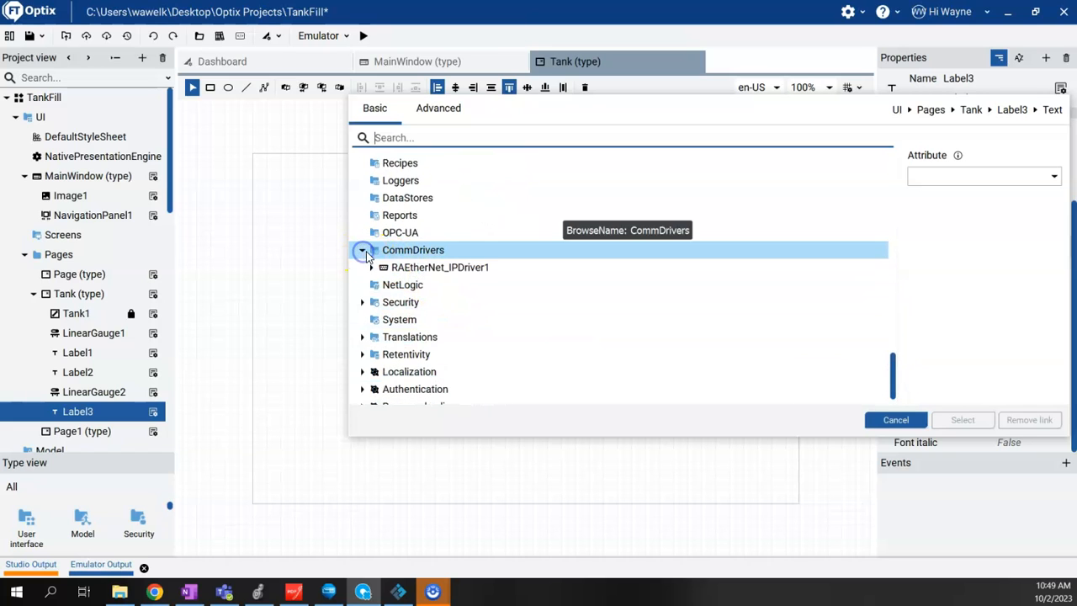
click(371, 267)
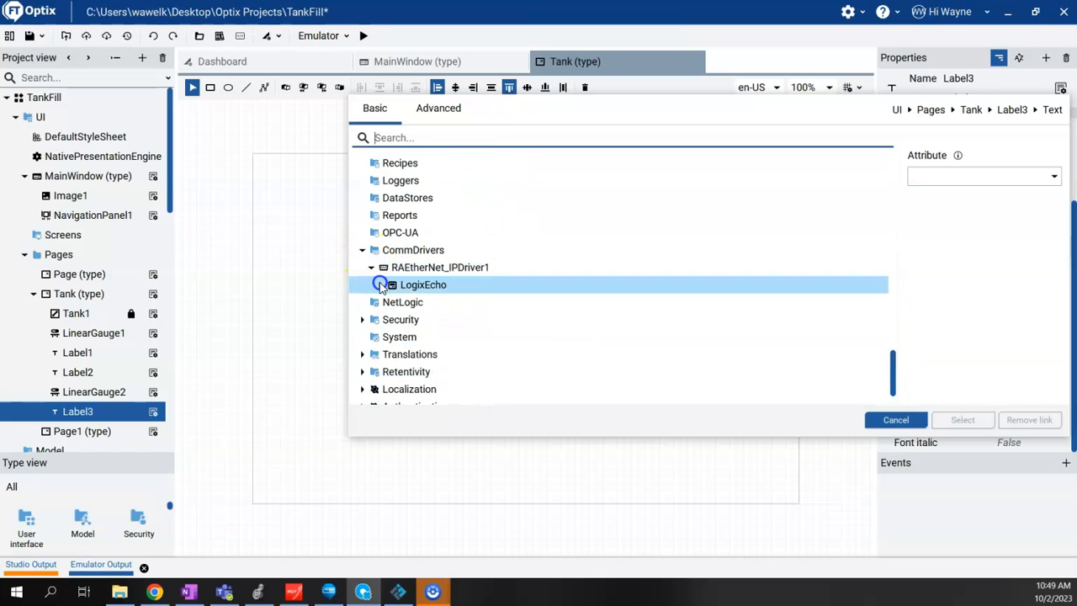
click(381, 286)
click(389, 302)
click(398, 316)
scroll(421, 319, down, 3)
click(469, 335)
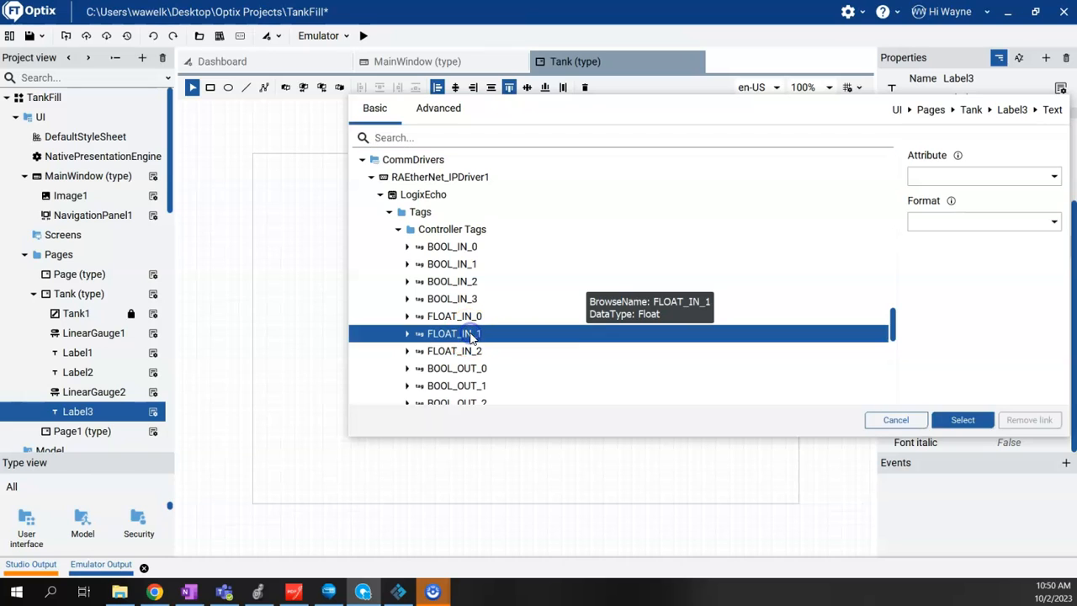
click(963, 419)
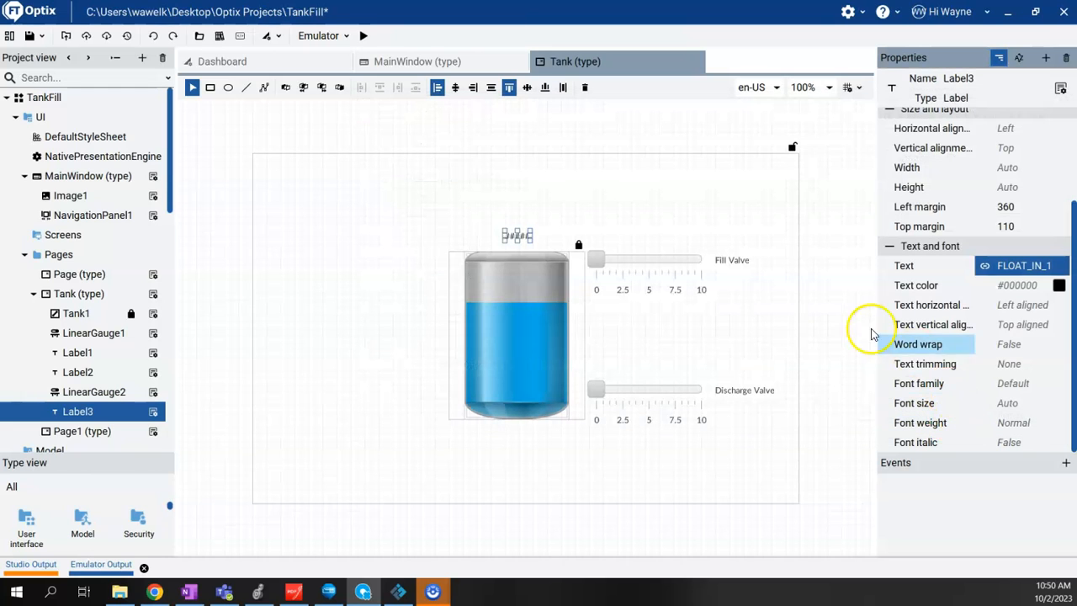
click(767, 210)
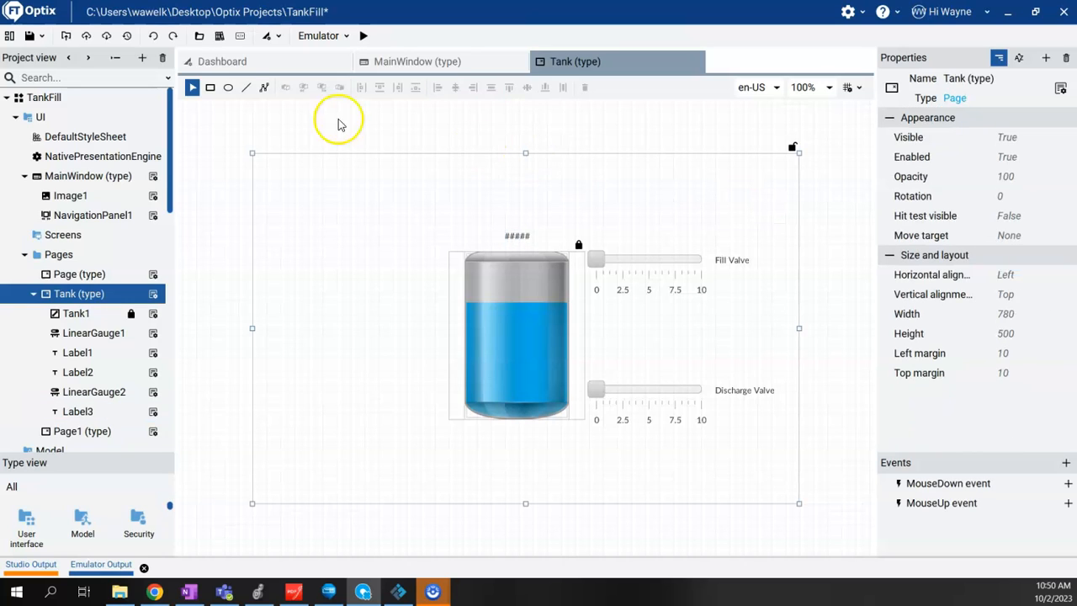
Step: Save the project, run it in the Emulator and place the TankFill window beside the Factory IO tank scene
click(30, 35)
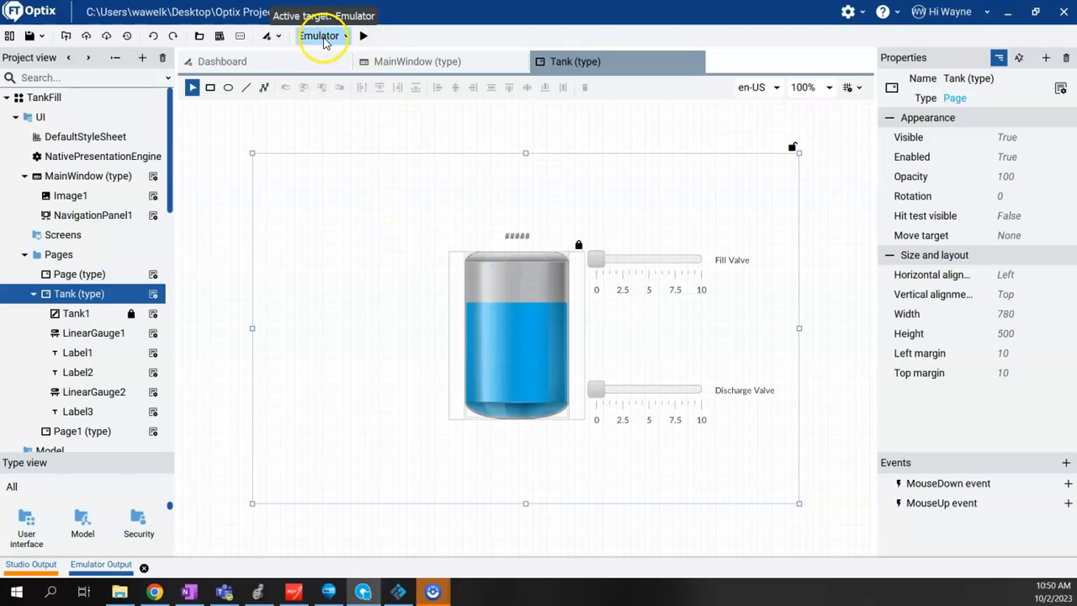
click(363, 35)
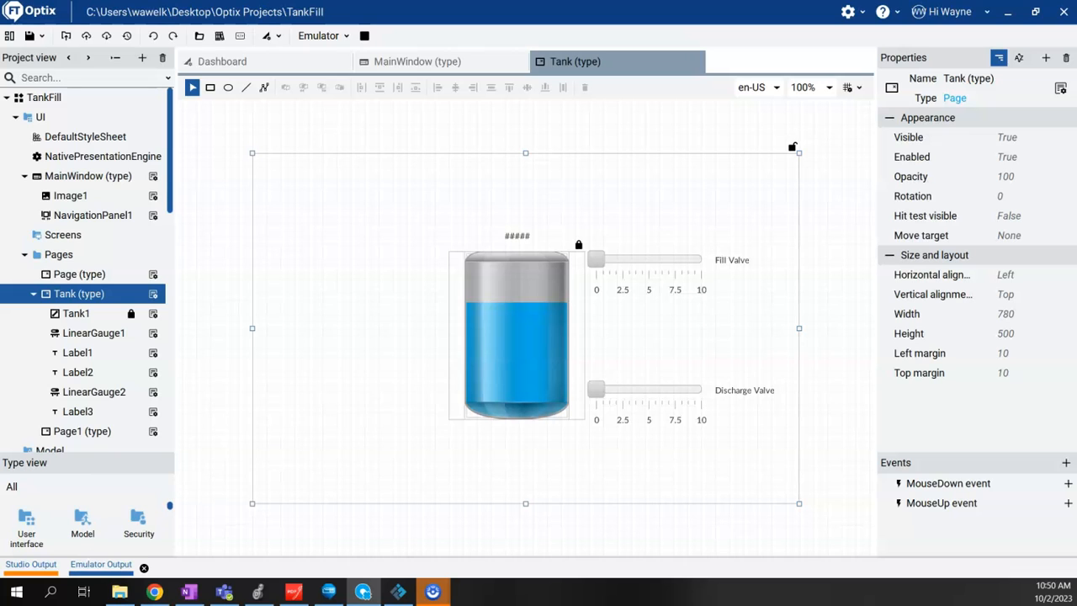
click(400, 592)
drag(805, 64, 816, 54)
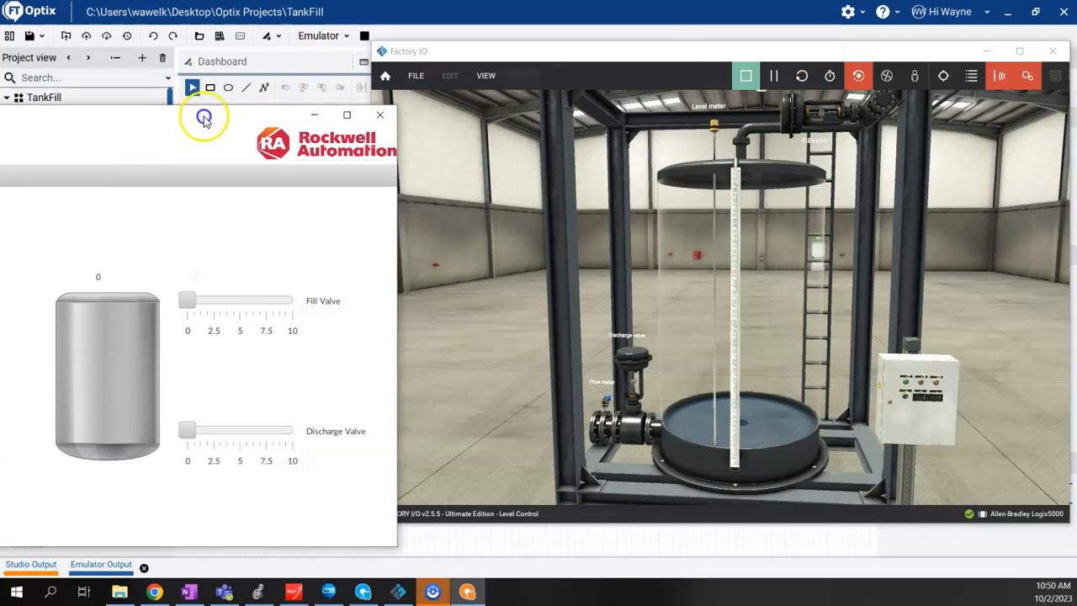
drag(381, 95, 395, 95)
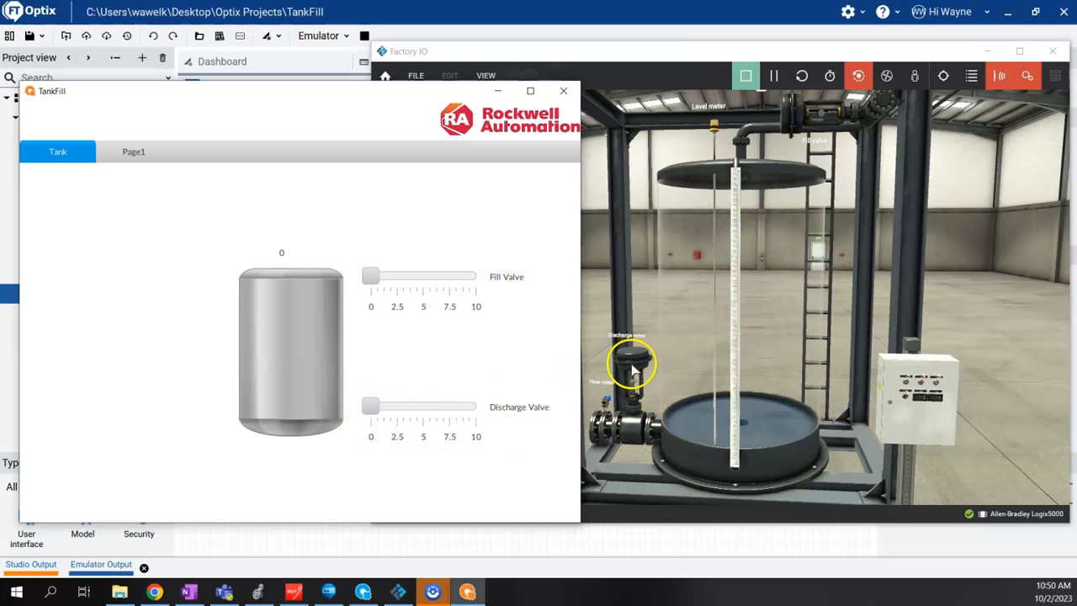
Step: Test filling the tank by opening the Fill Valve to about 5 and returning it to 0
drag(373, 277, 432, 278)
drag(740, 281, 776, 281)
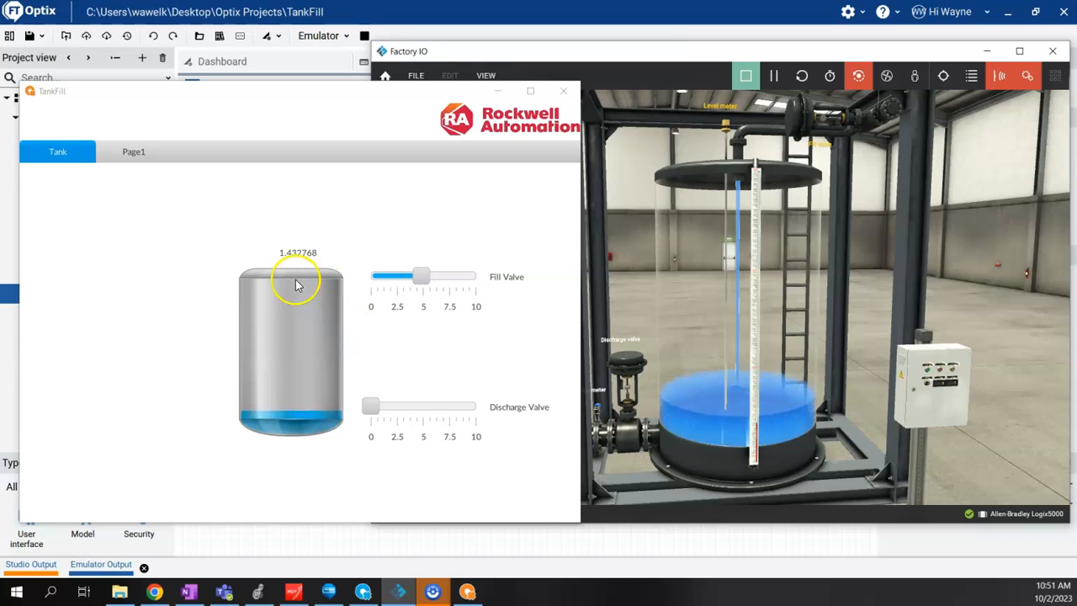
drag(423, 278, 359, 279)
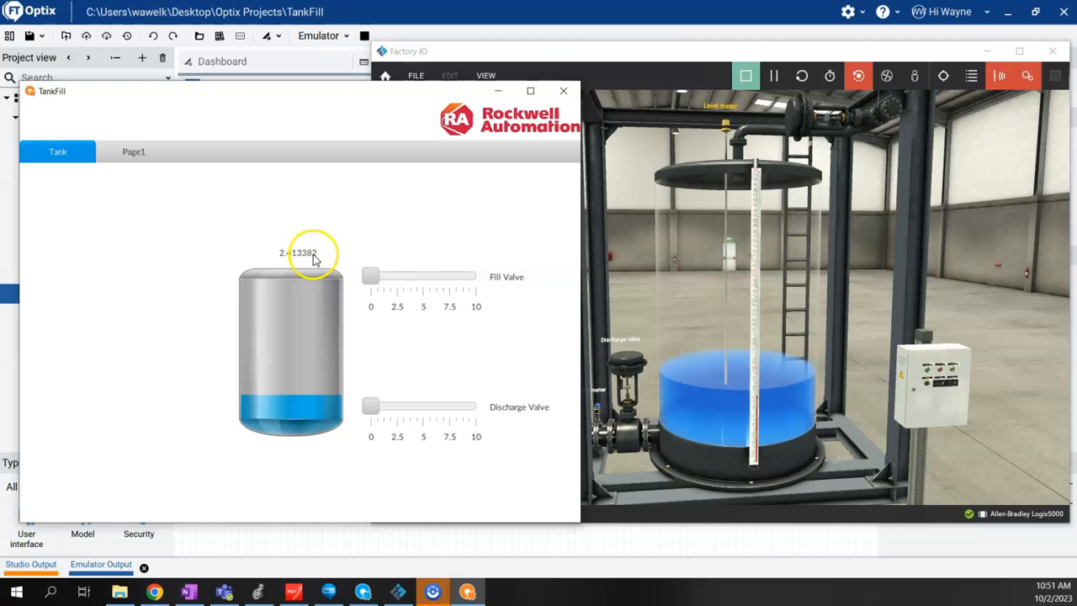
Step: Test the Discharge Valve at about 5 with the Fill Valve at about 8.5, return both to 0 and close the emulated HMI
click(374, 407)
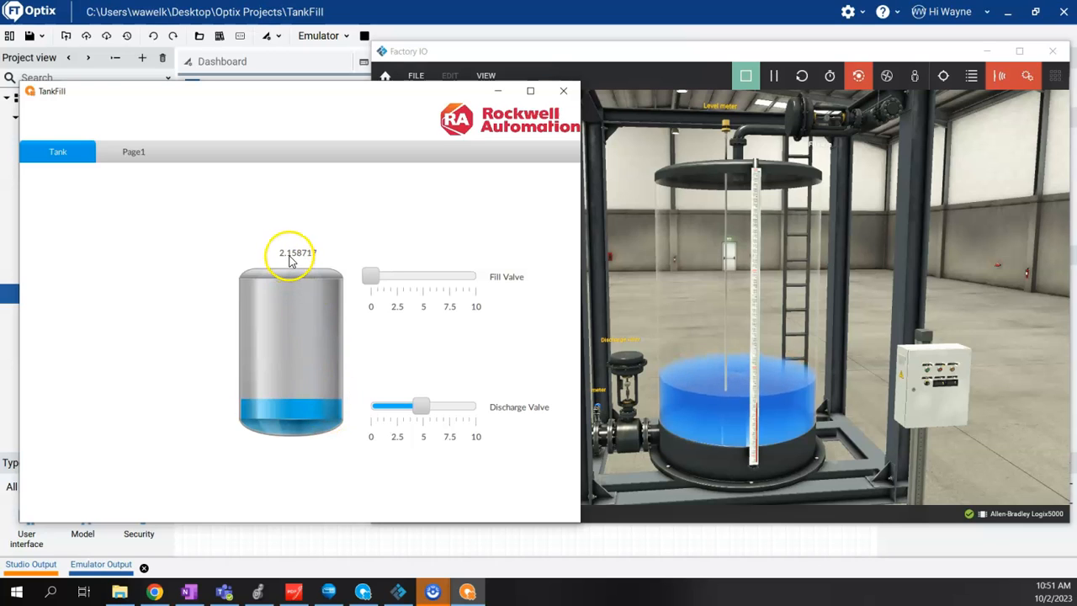
drag(370, 276, 461, 282)
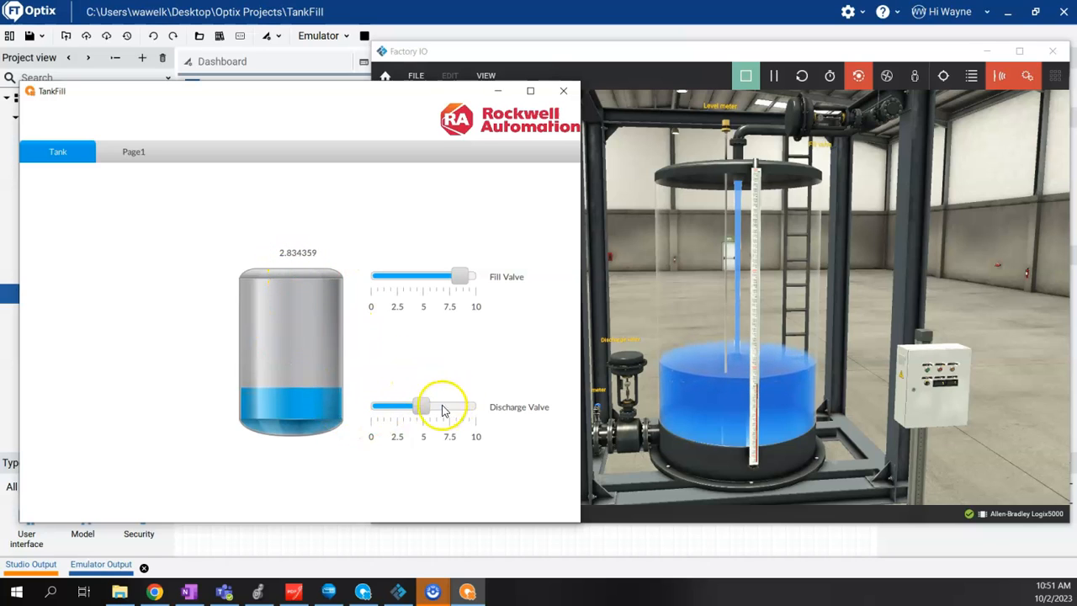
drag(424, 411, 370, 410)
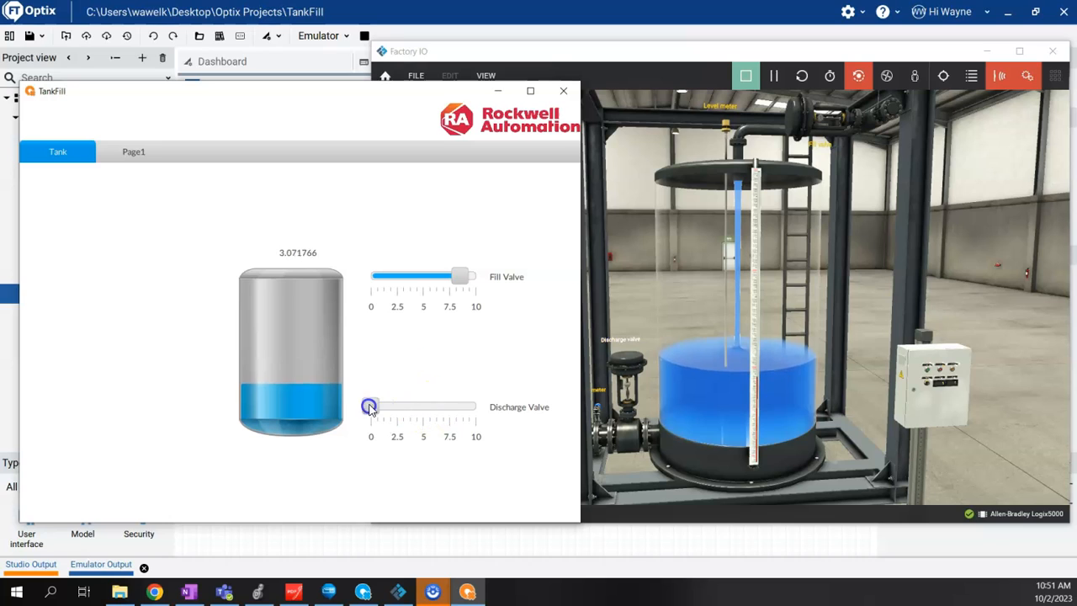
drag(457, 277, 377, 289)
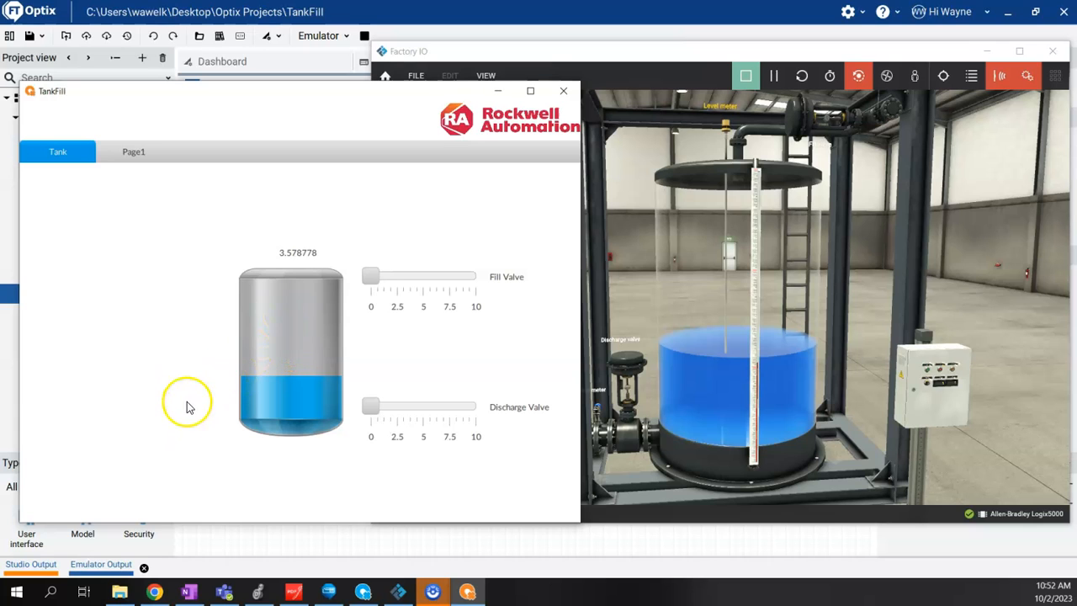
click(563, 90)
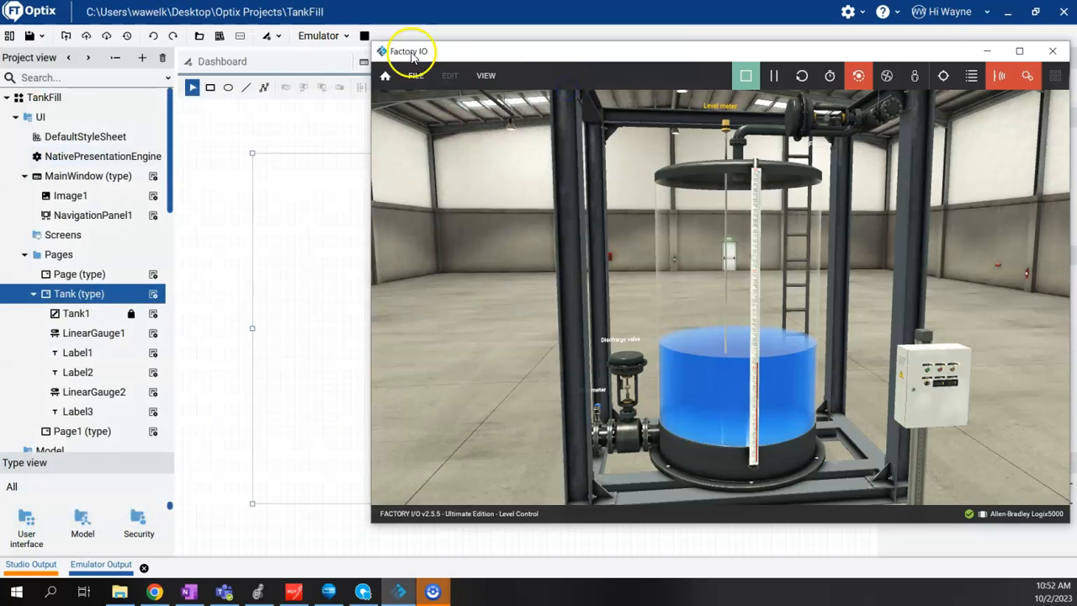
click(341, 8)
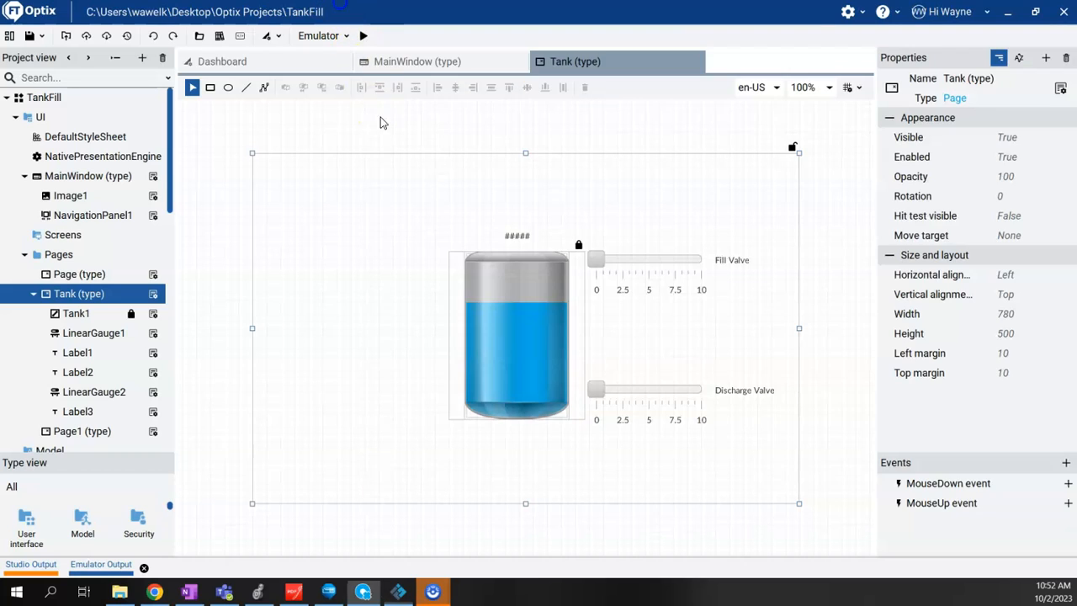
Step: Duplicate the level label above the tank and place the copy below the tank, at left margin 364 and top margin 396
right_click(518, 234)
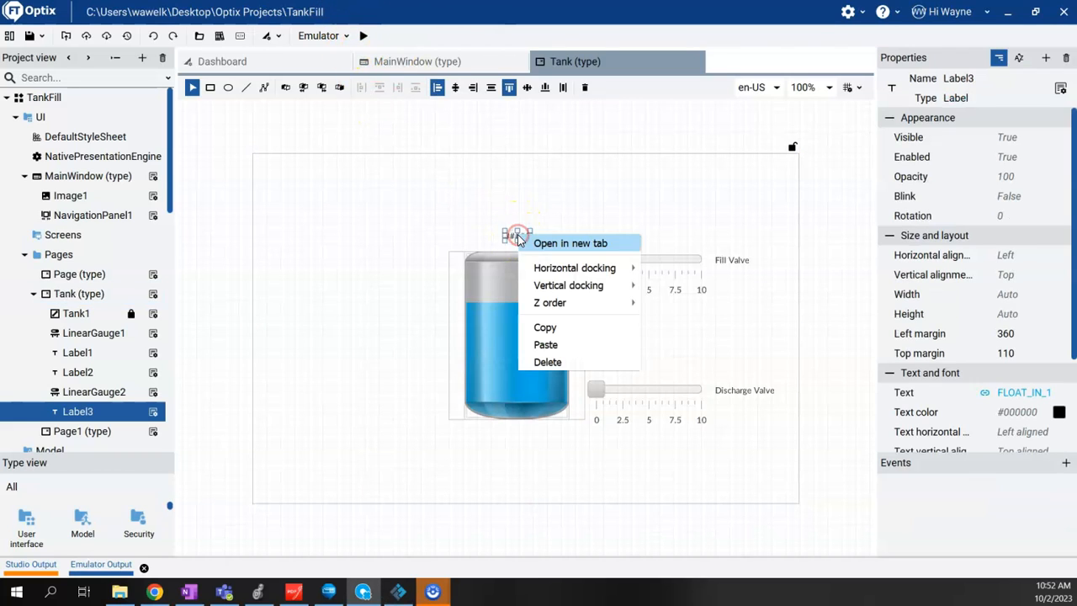
click(547, 327)
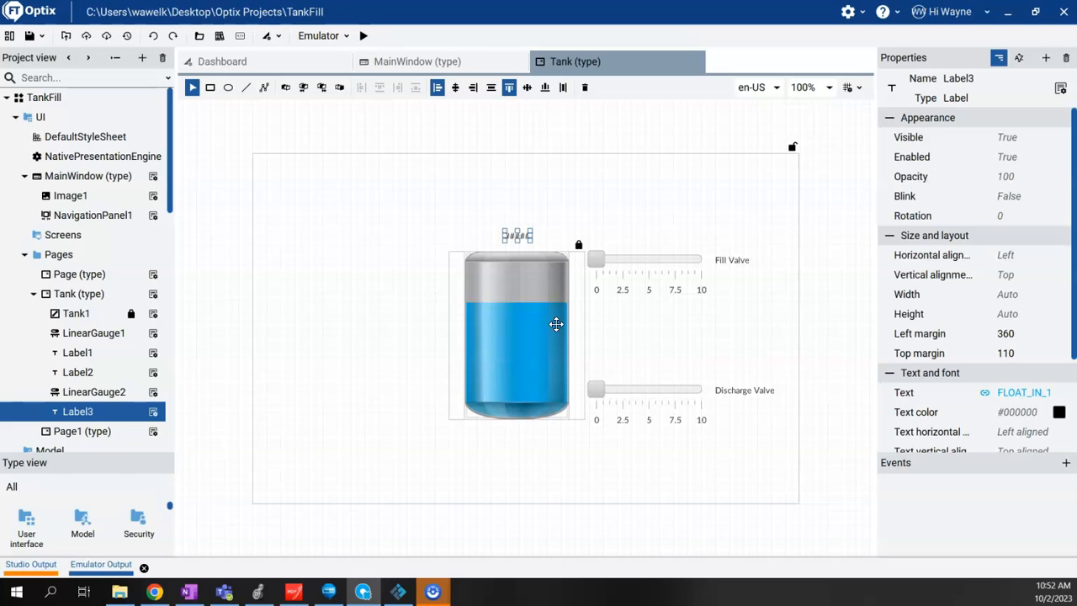
key(ctrl+v)
drag(522, 235, 528, 436)
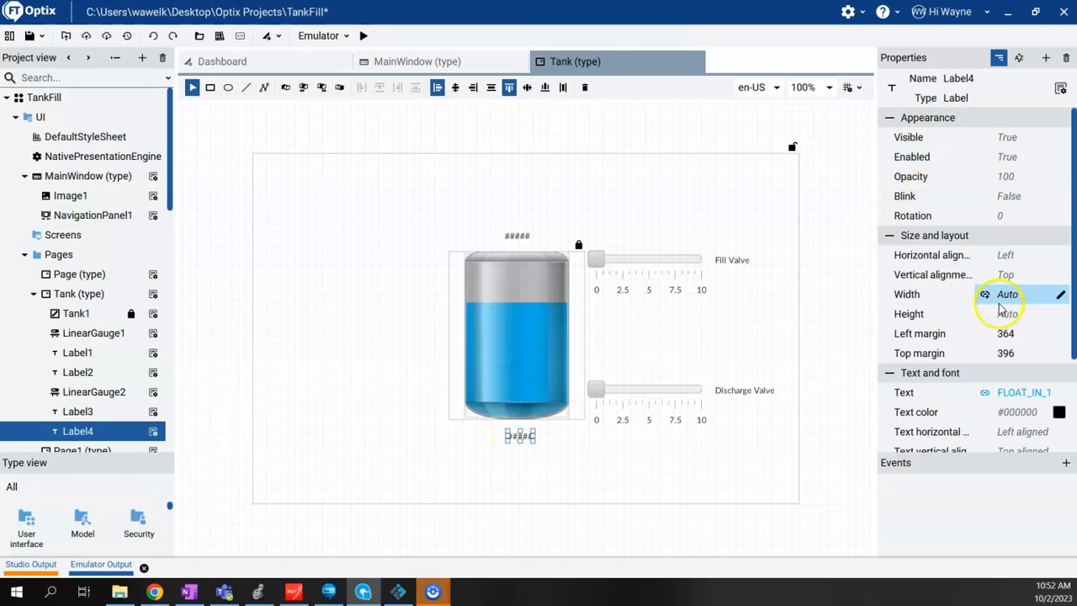
Step: Relink the Text of the label below the tank to the FLOAT_IN_0 controller tag
click(984, 393)
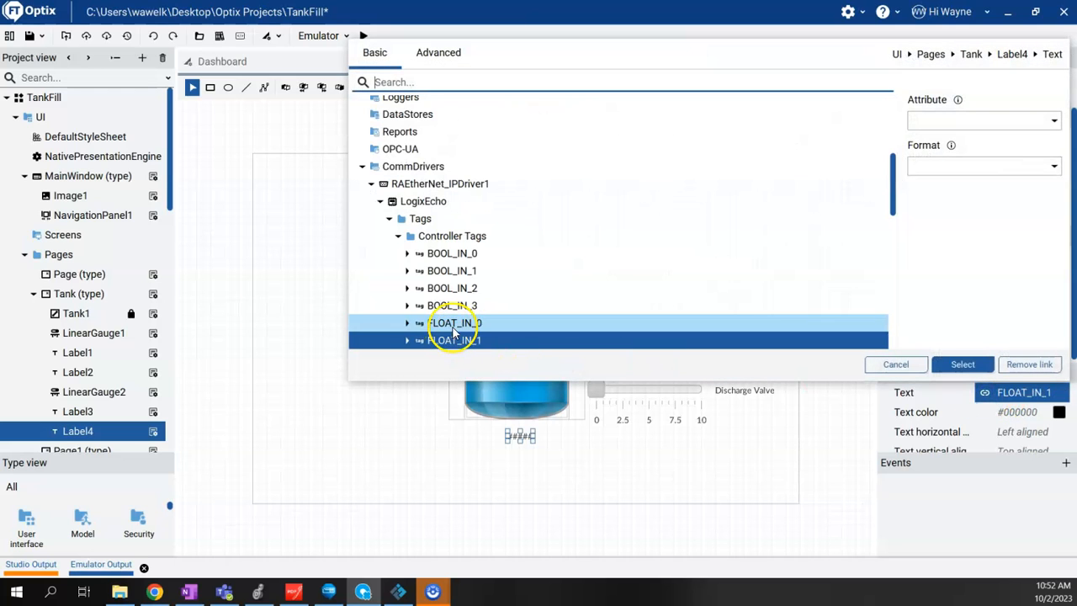
click(458, 324)
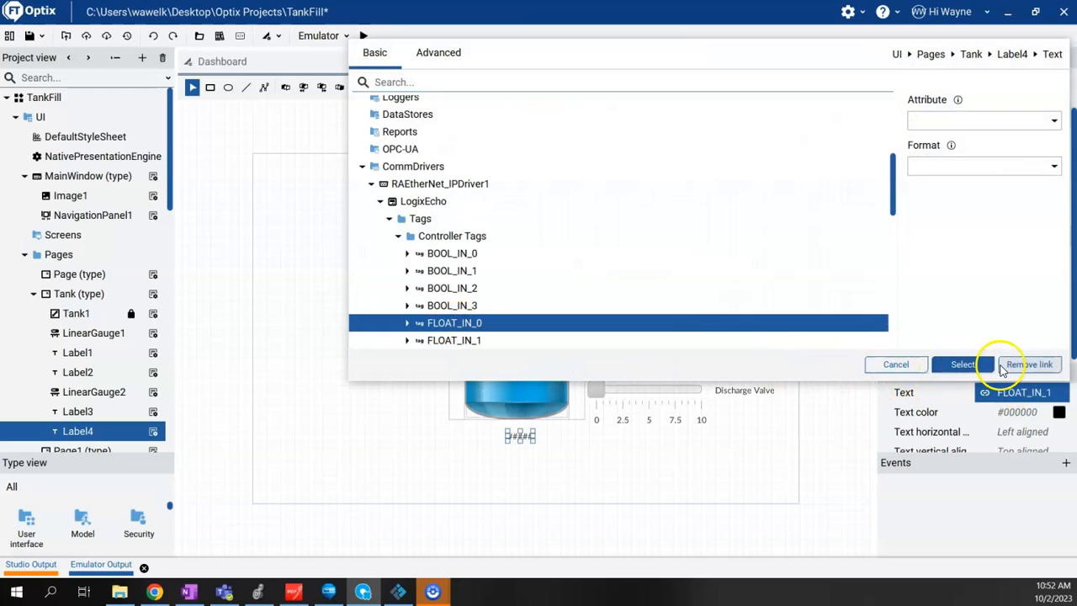
click(961, 365)
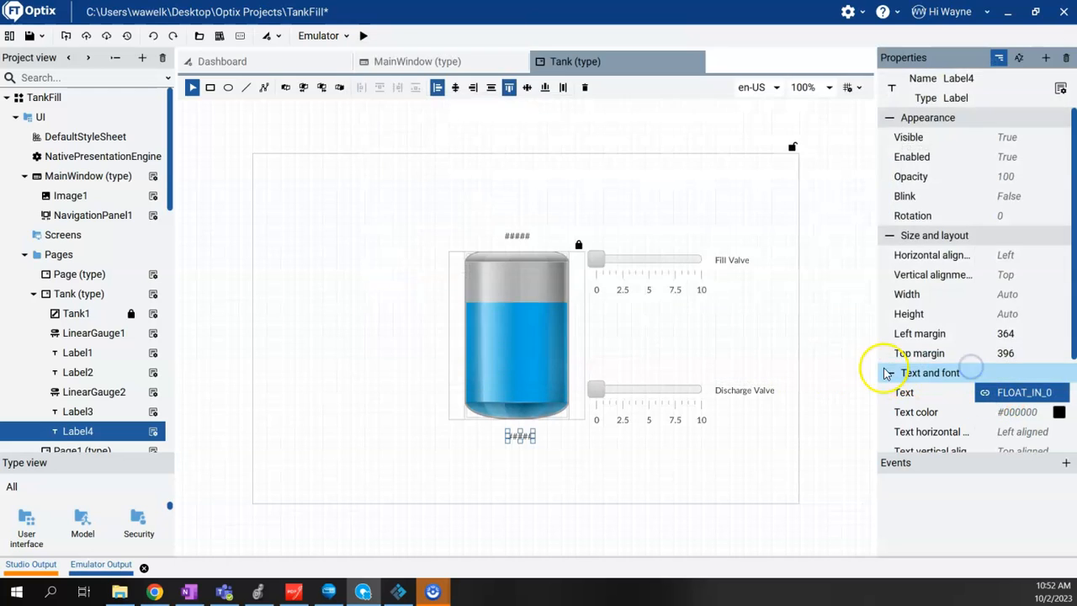
click(700, 470)
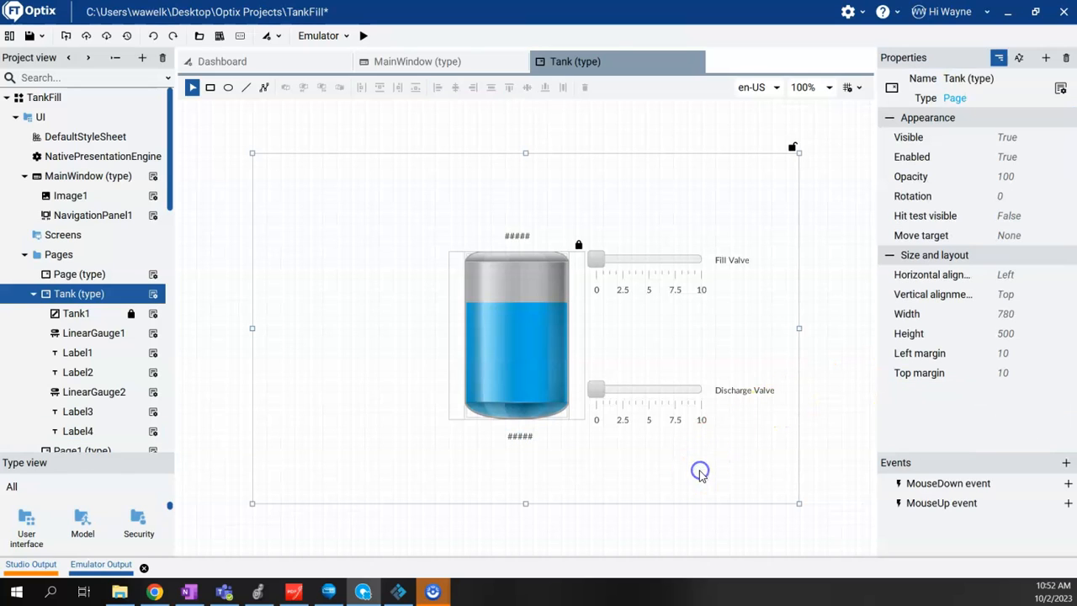
Step: Save the project, rerun it in the Emulator and arrange the TankFill window next to Factory IO
click(29, 35)
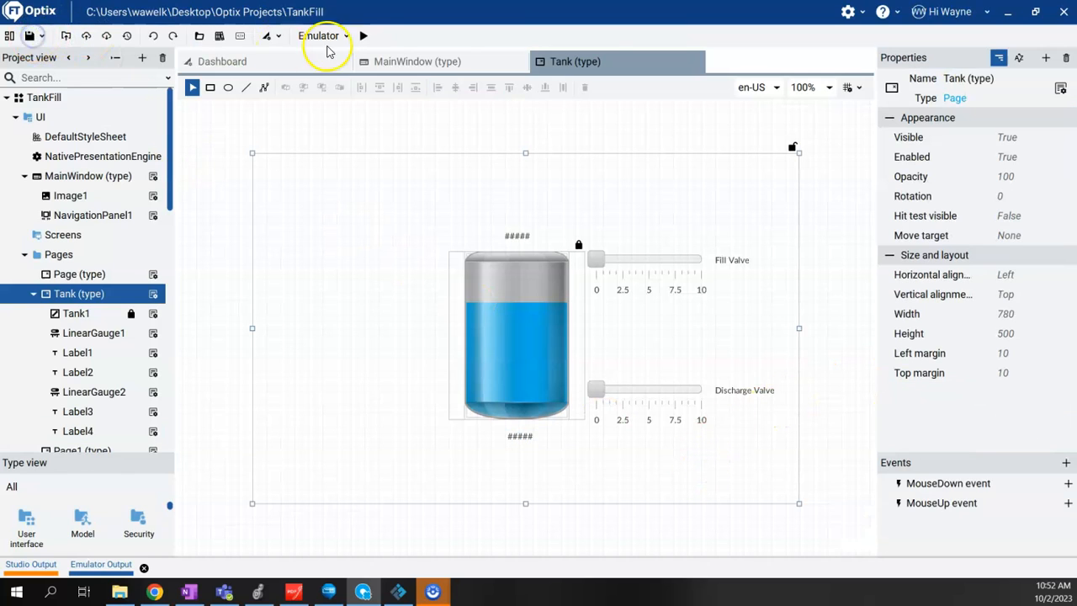
click(364, 37)
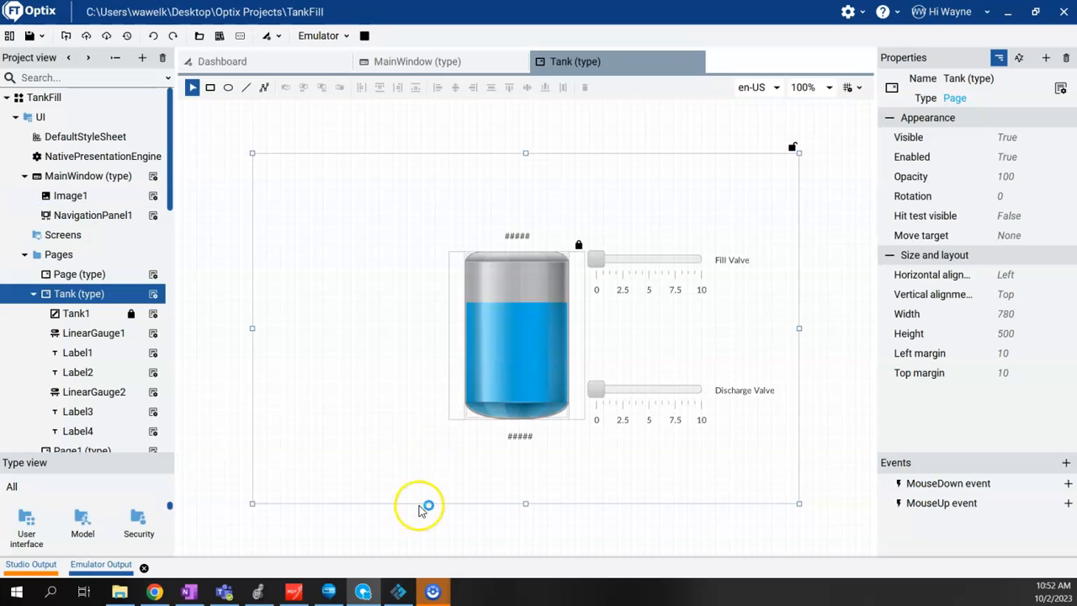
click(399, 592)
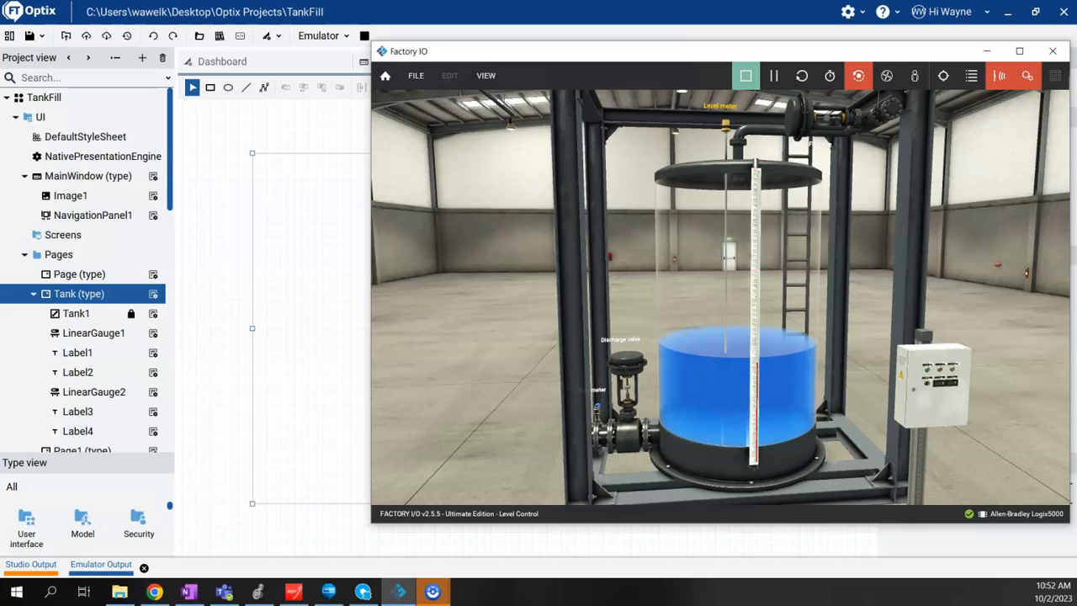
drag(0, 53, 429, 69)
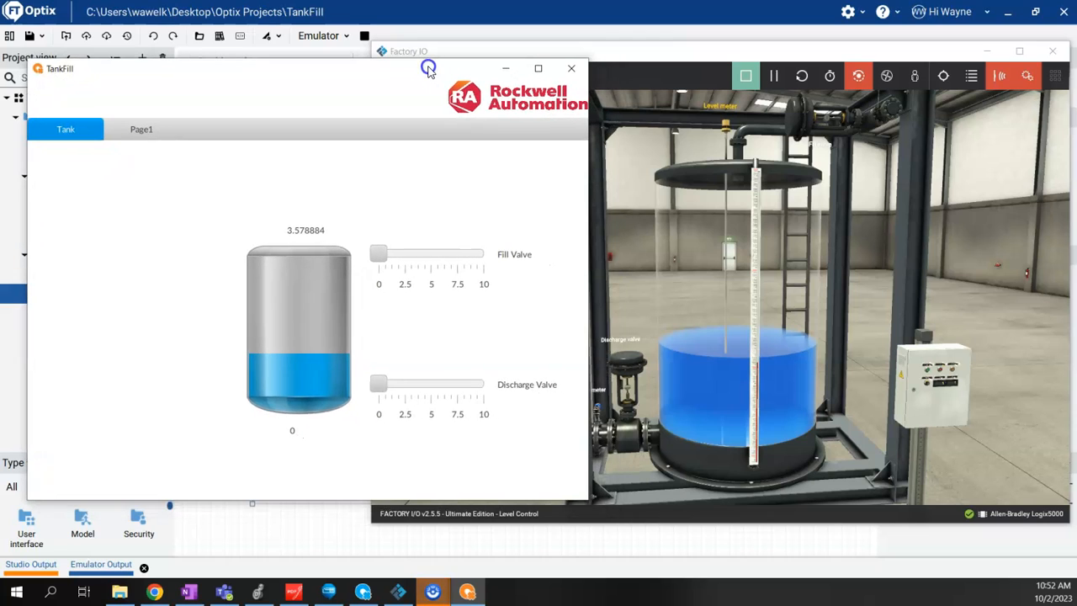
Step: Drain the tank with the Discharge Valve at about 2.7, open the Fill Valve to about 8.7 and reduce the discharge to about 1.5
drag(395, 386, 435, 385)
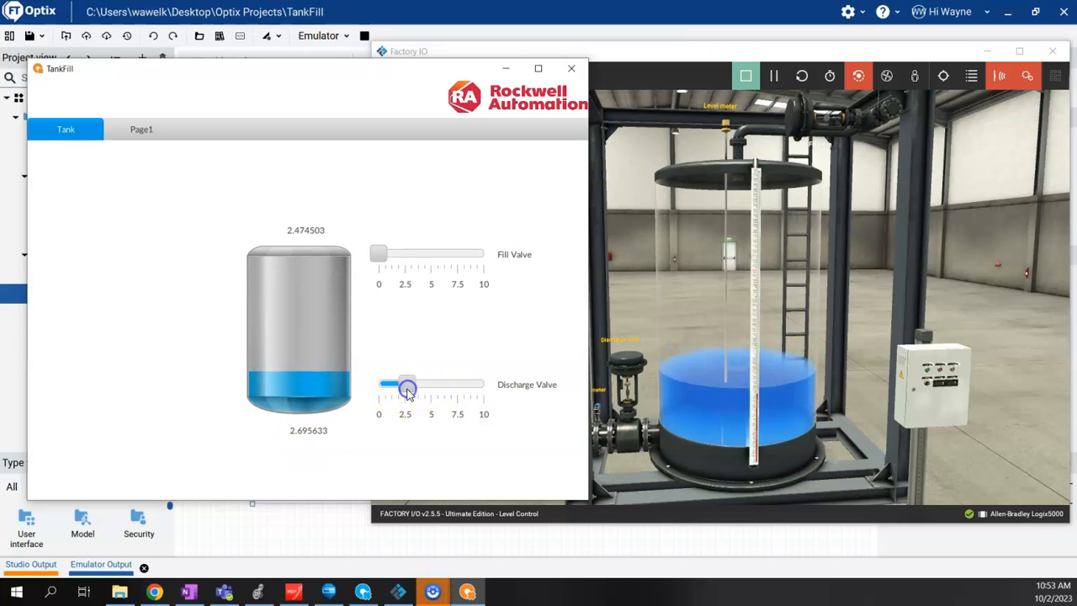
drag(380, 253, 440, 257)
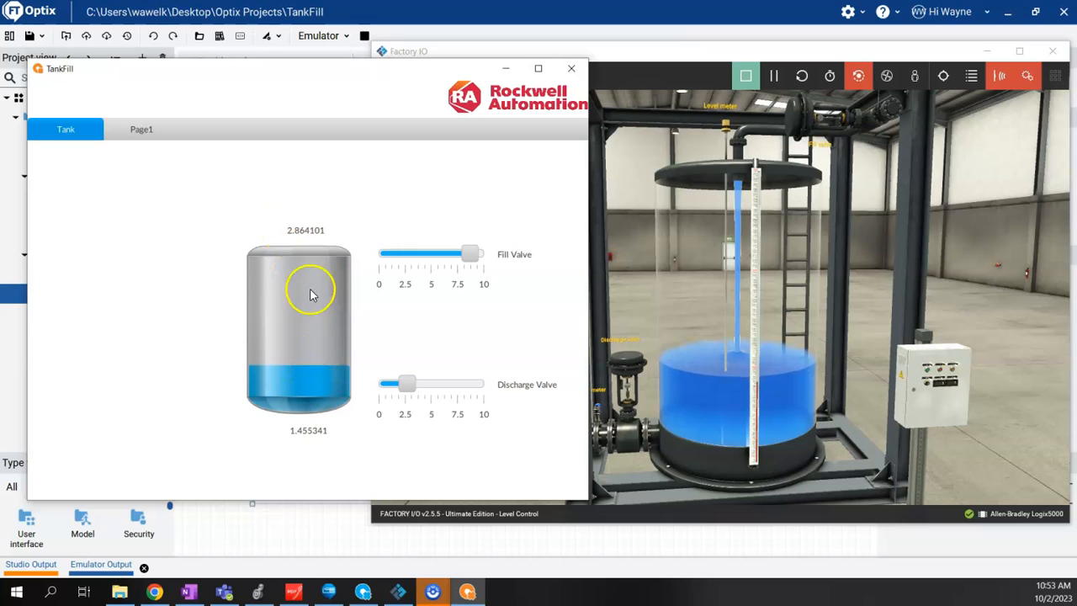
drag(408, 384, 397, 385)
click(302, 438)
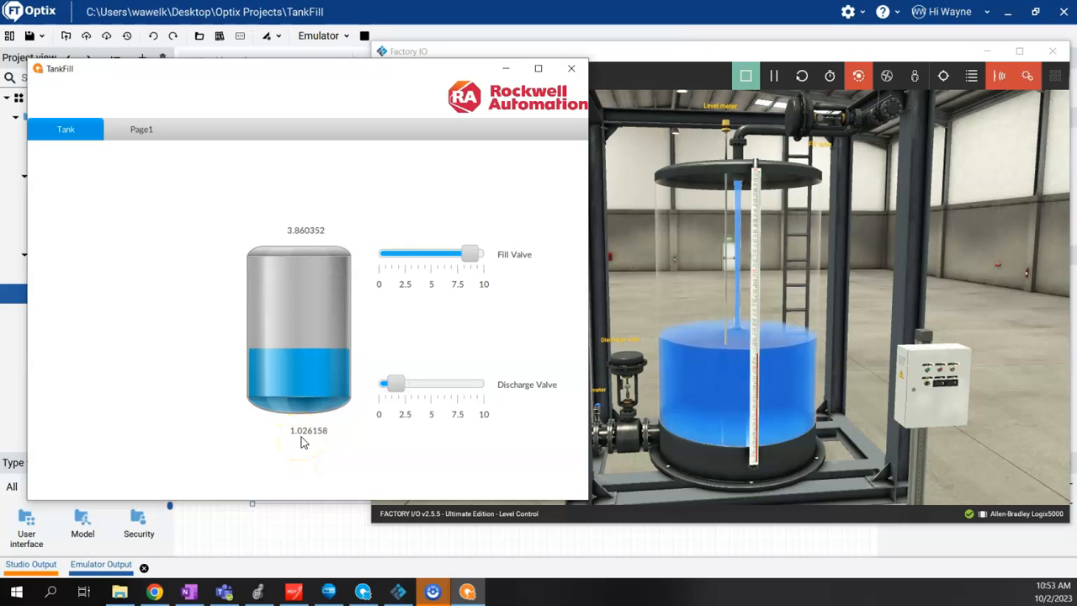
Step: Open the Discharge Valve fully to 10, then throttle it down to about 3 and finally about 2.3
drag(394, 387, 498, 386)
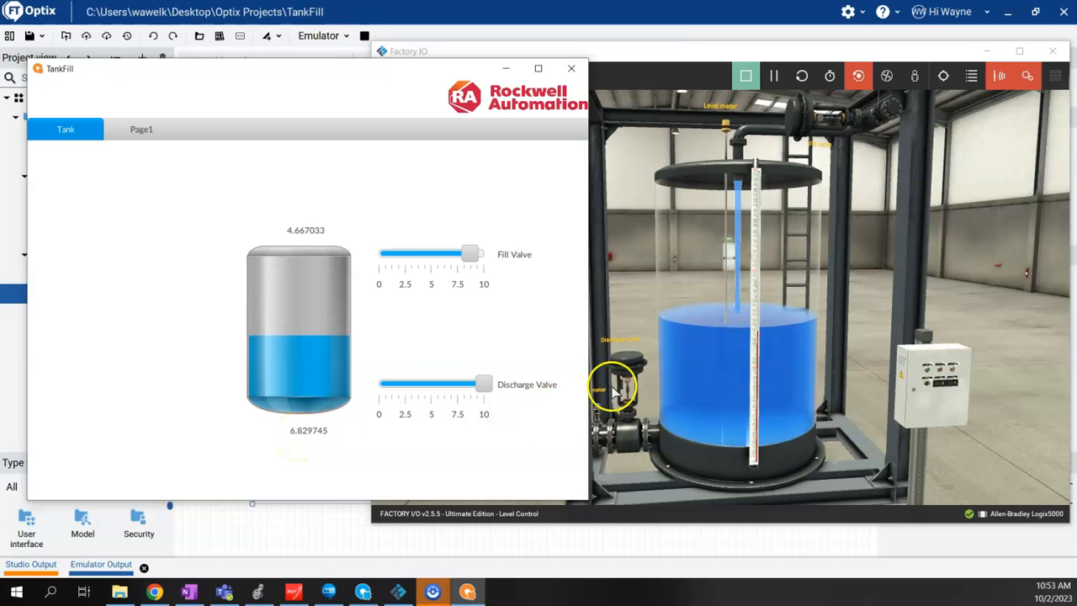
drag(483, 384, 409, 384)
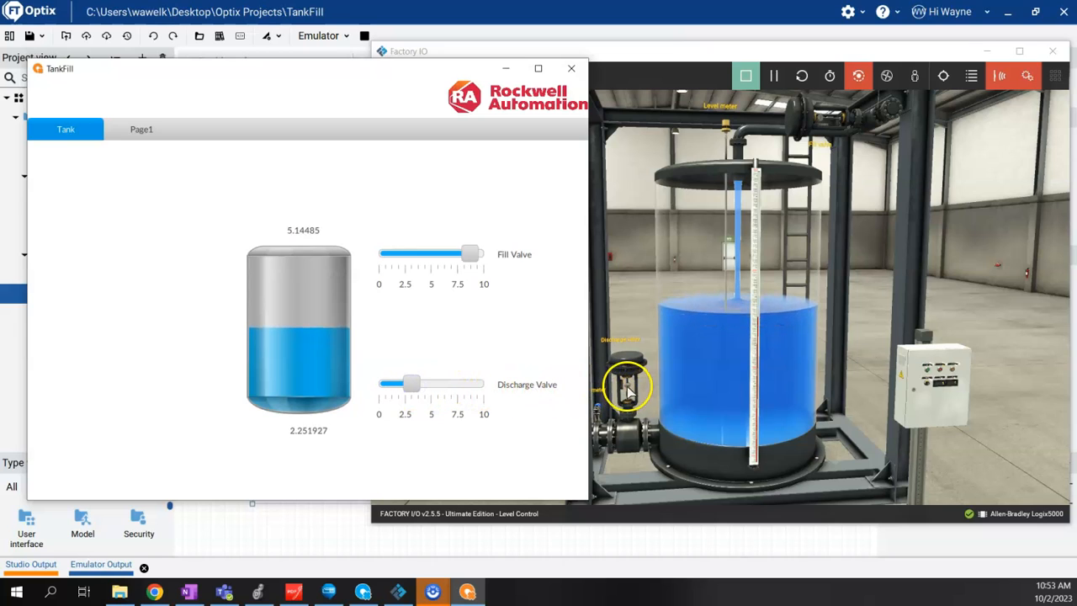
drag(412, 385, 404, 384)
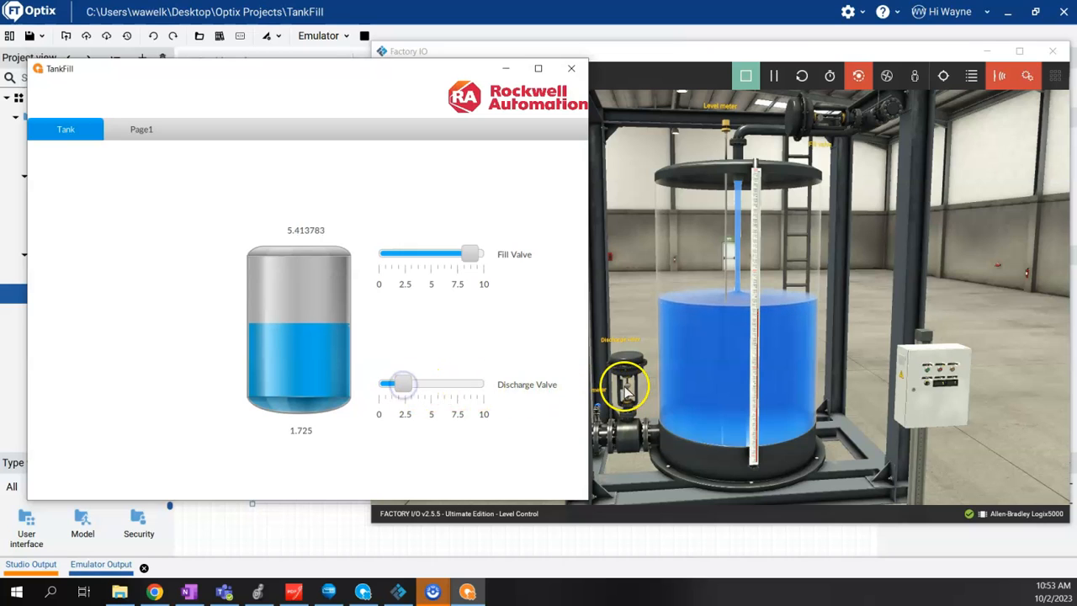
click(522, 428)
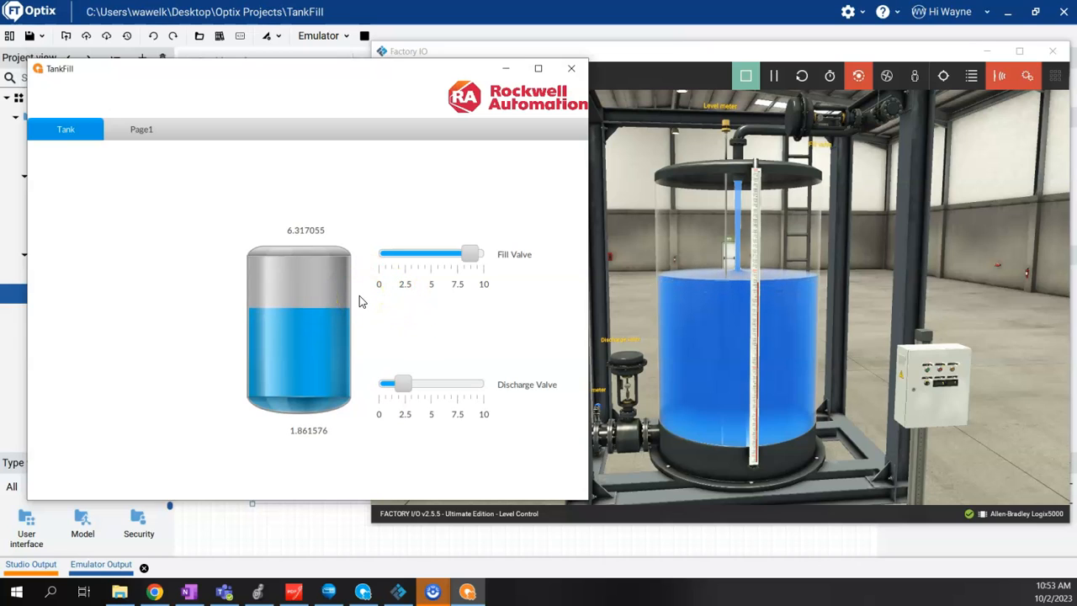
Step: Return the Fill Valve to 0, lower the Discharge Valve to about 0.3 and close the emulated TankFill window
drag(470, 253, 379, 257)
drag(404, 384, 384, 383)
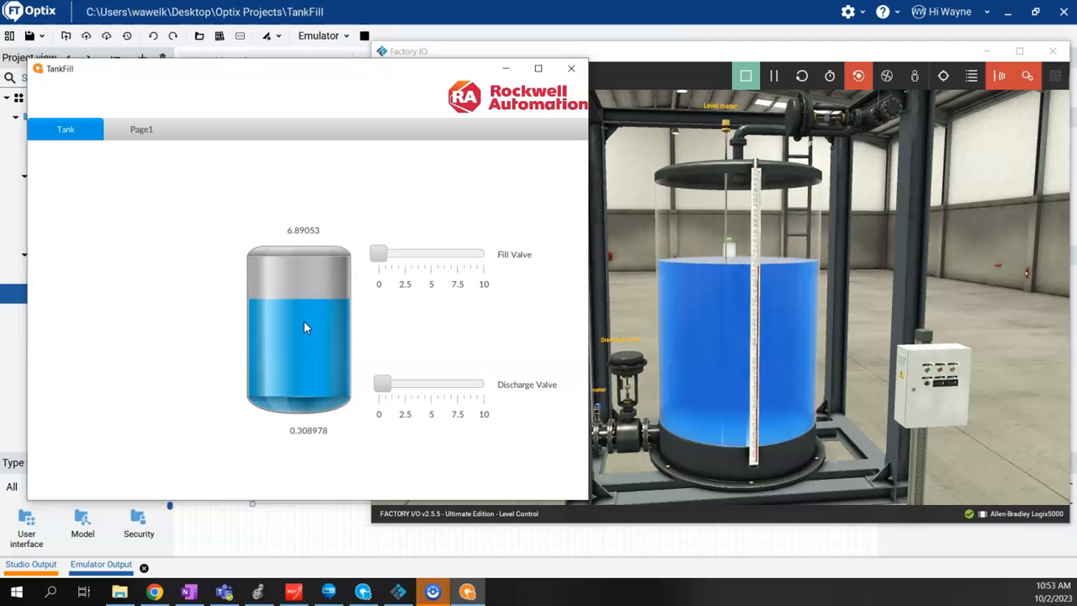
click(573, 72)
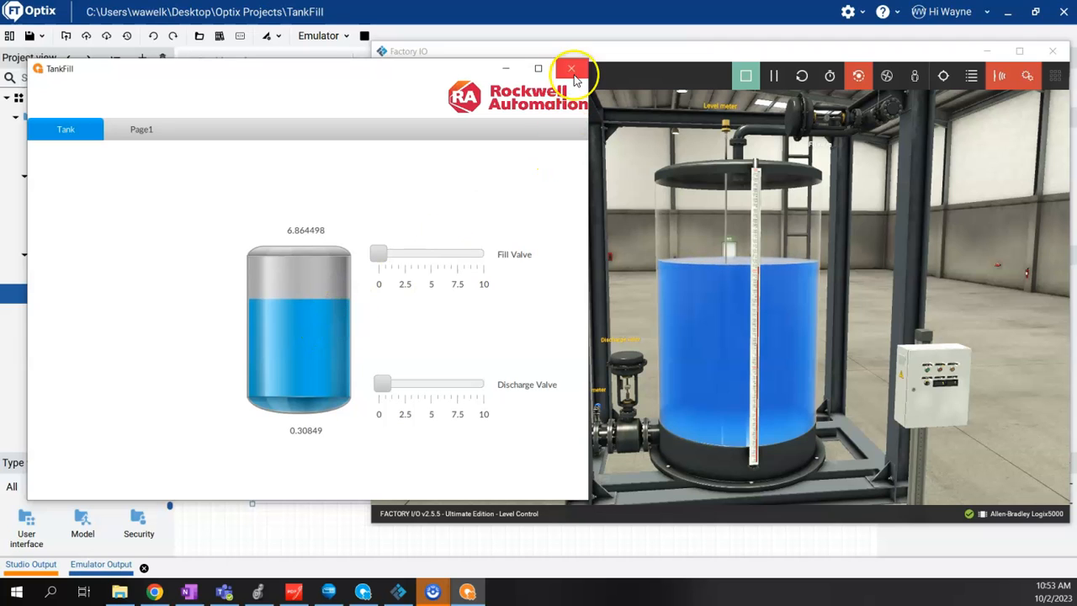